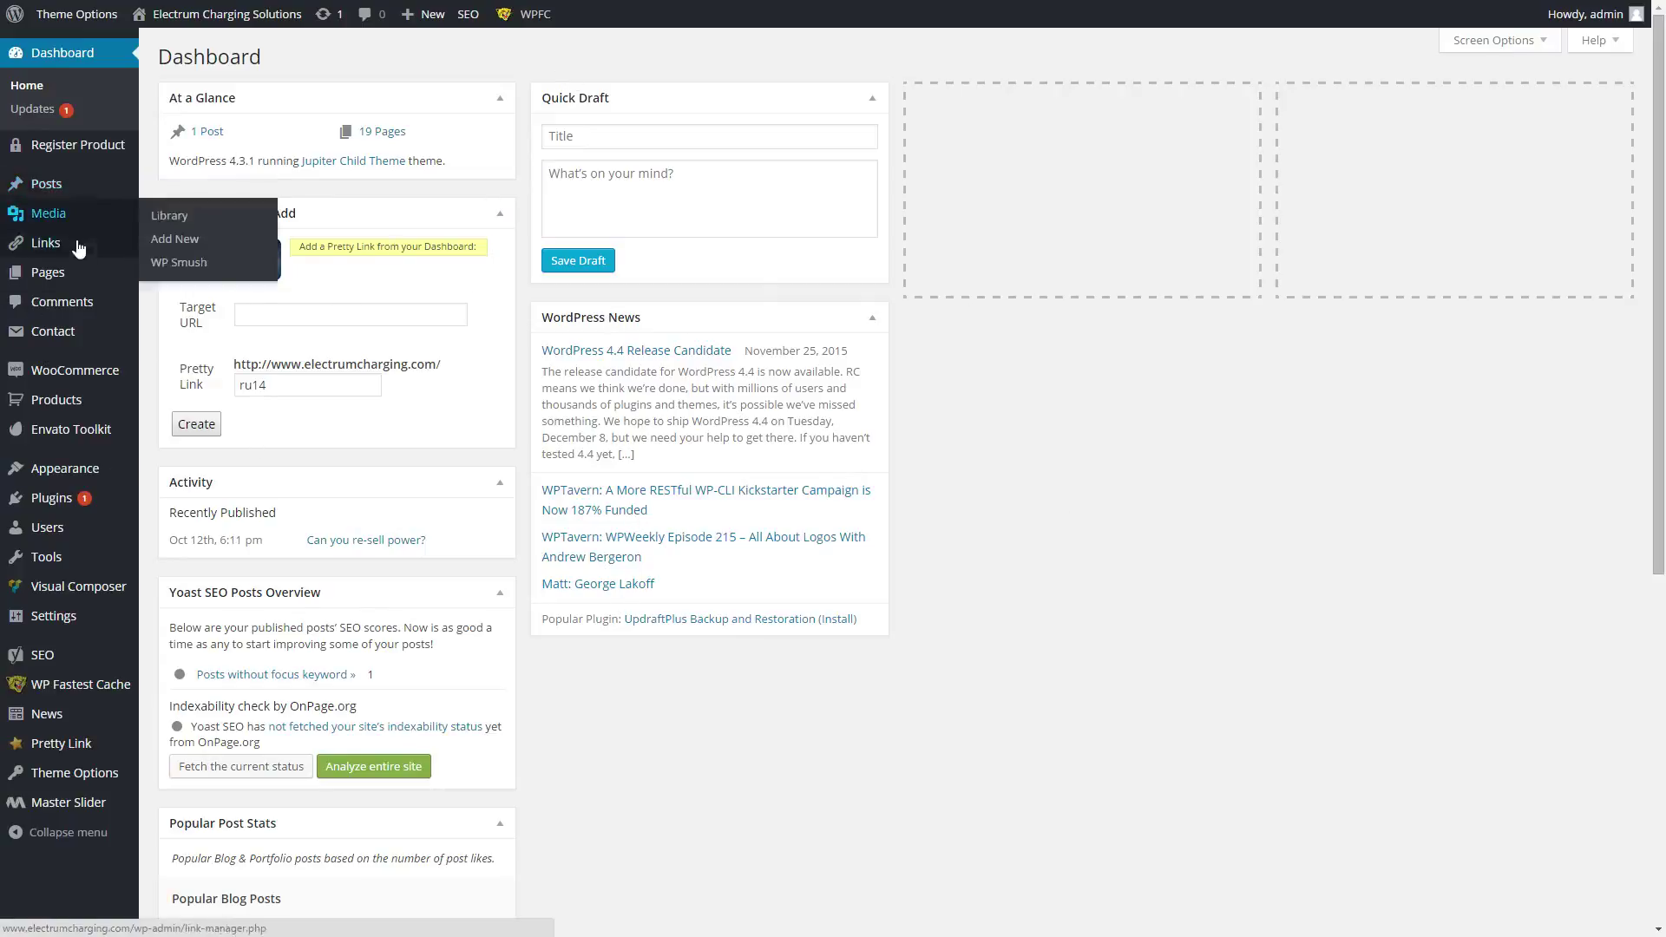
# - Open the All Pages list from Pages in the admin sidebar
pyautogui.moveTo(71, 276)
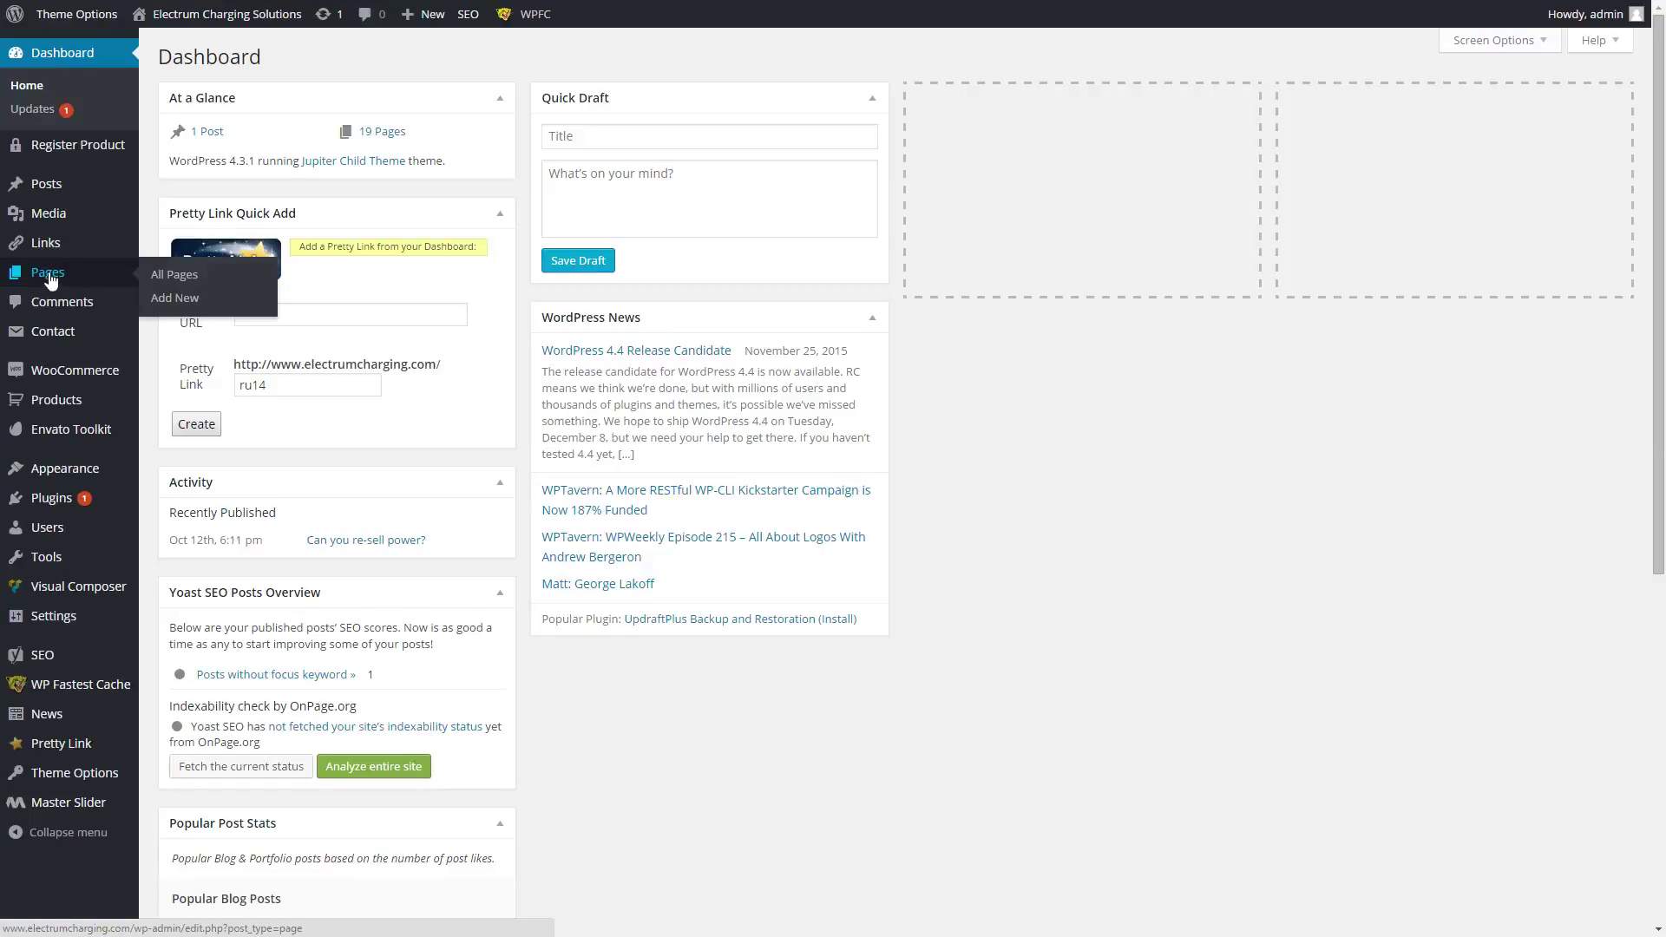
pyautogui.click(50, 276)
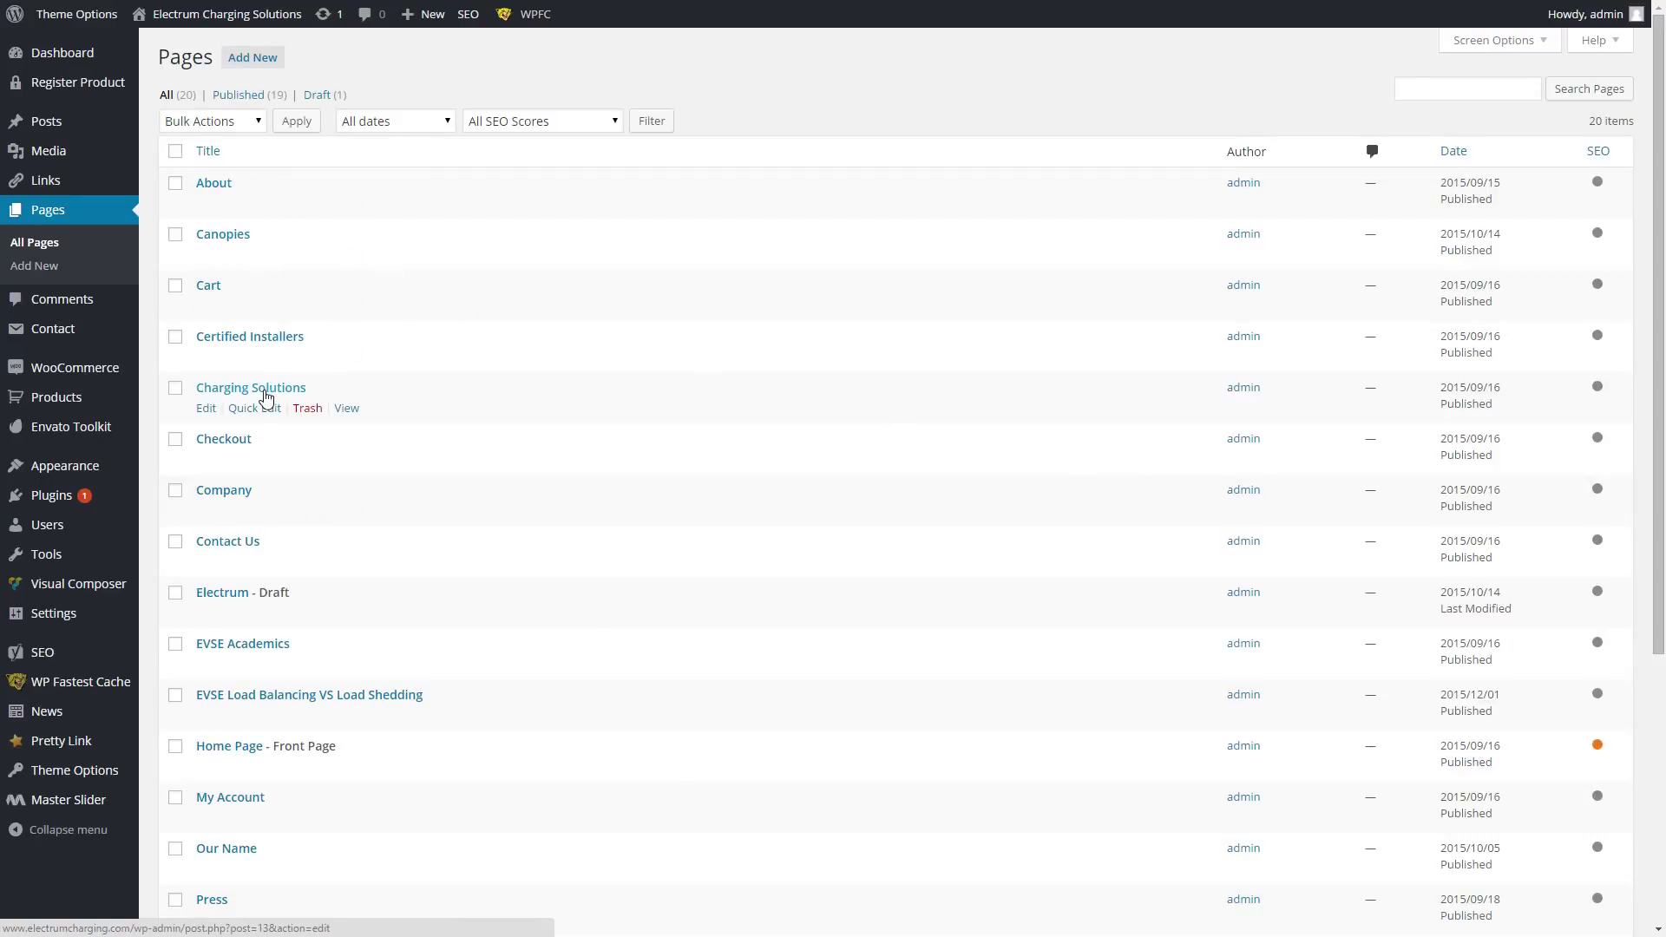
# - Scroll the Pages list and open EVSE Academics in the page editor
pyautogui.scroll(-3, 236, 503)
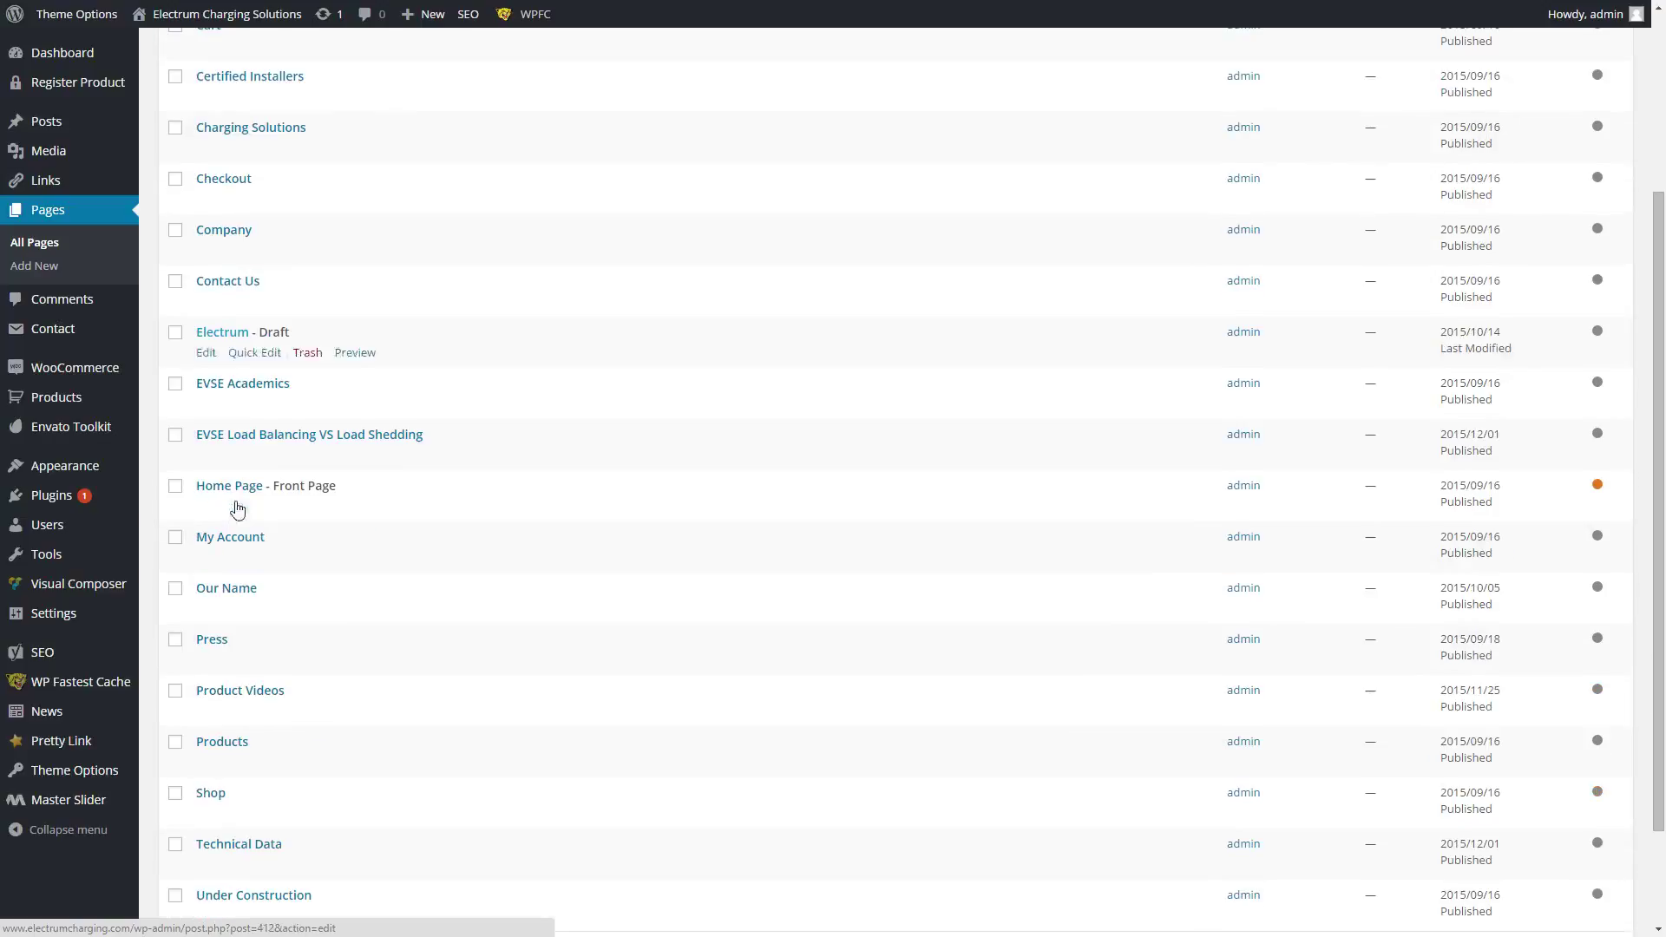
pyautogui.click(248, 387)
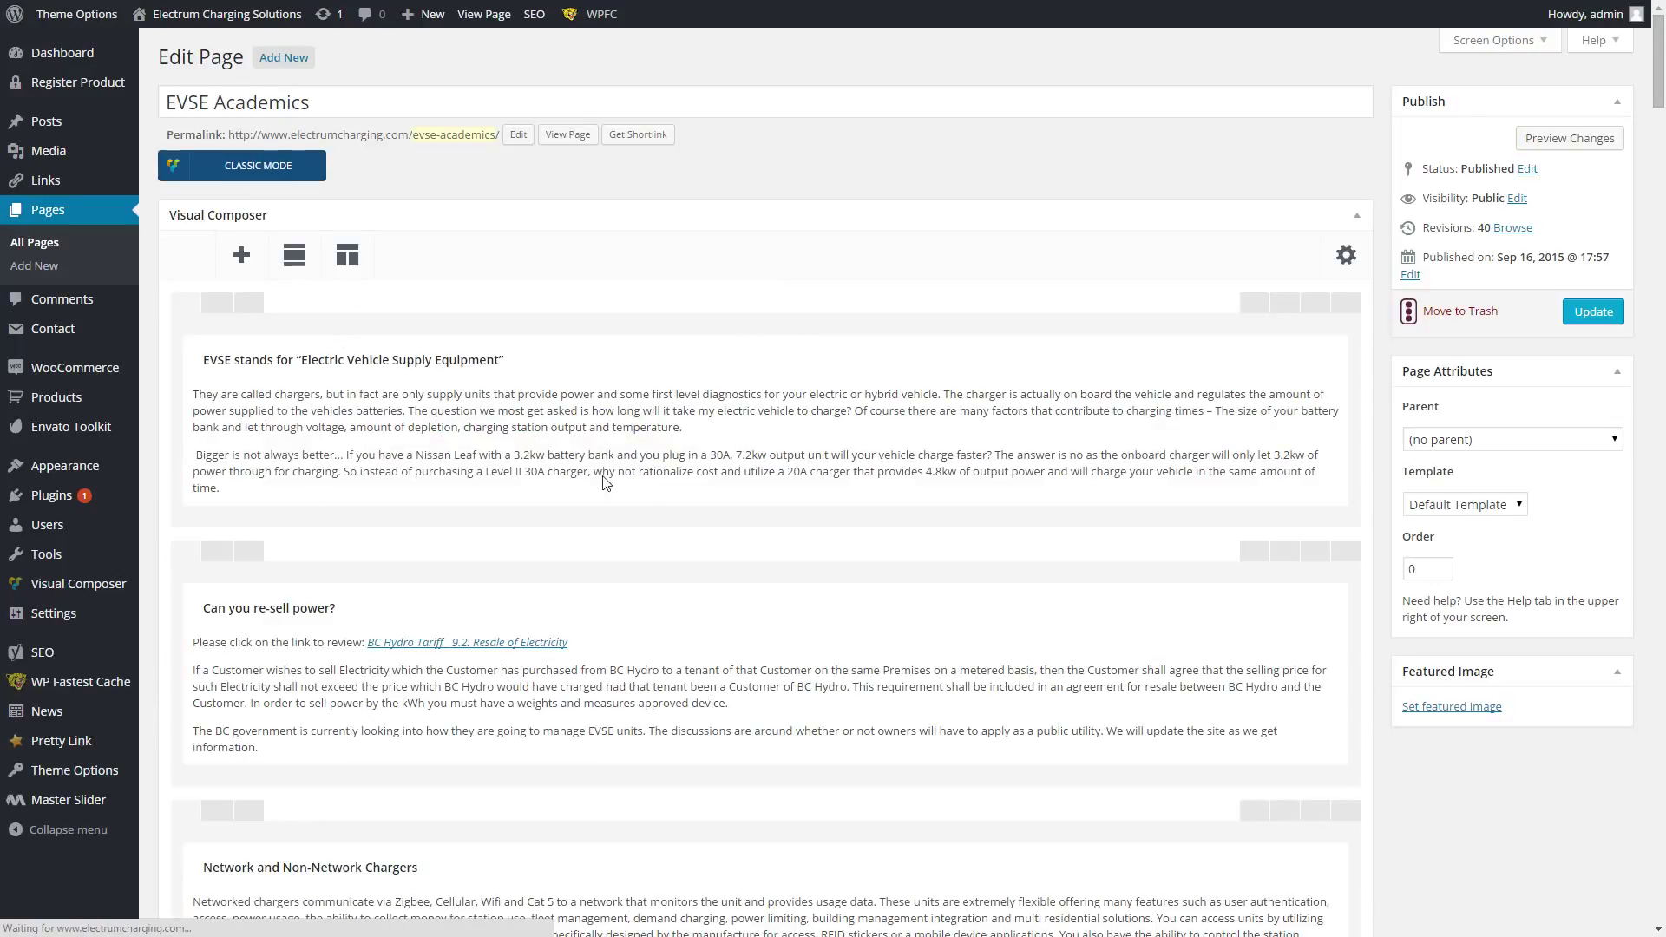
pyautogui.scroll(-6, 412, 436)
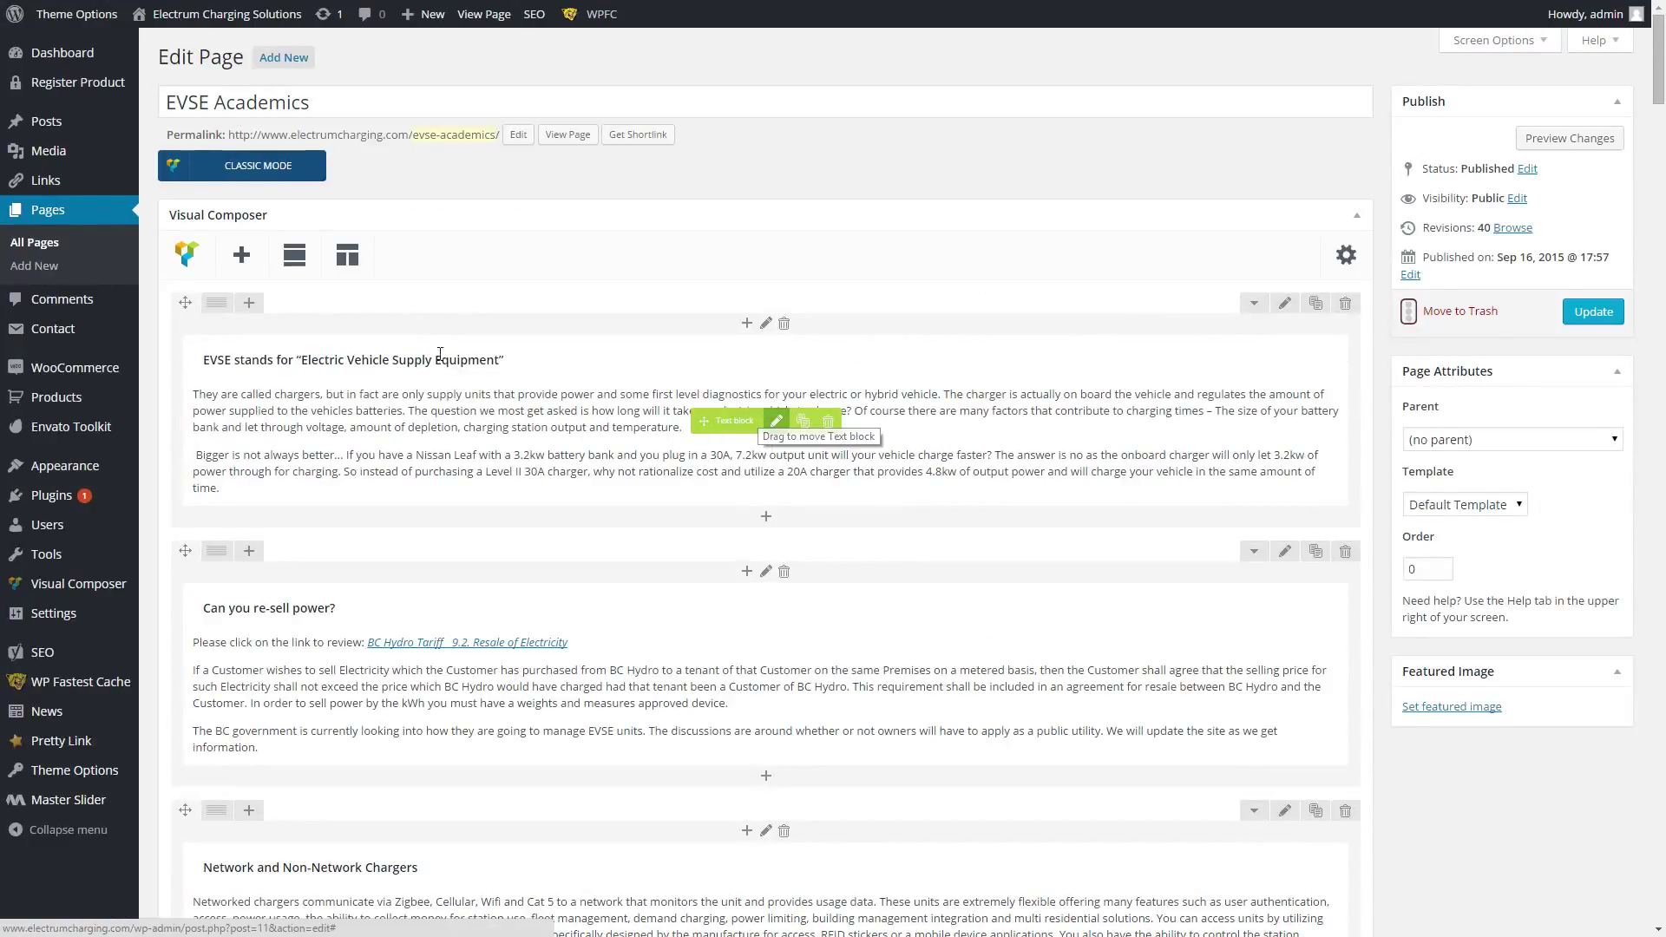
# - In the first text block, toggle Bold on 'chargers' and off again, closing without changes
pyautogui.click(778, 424)
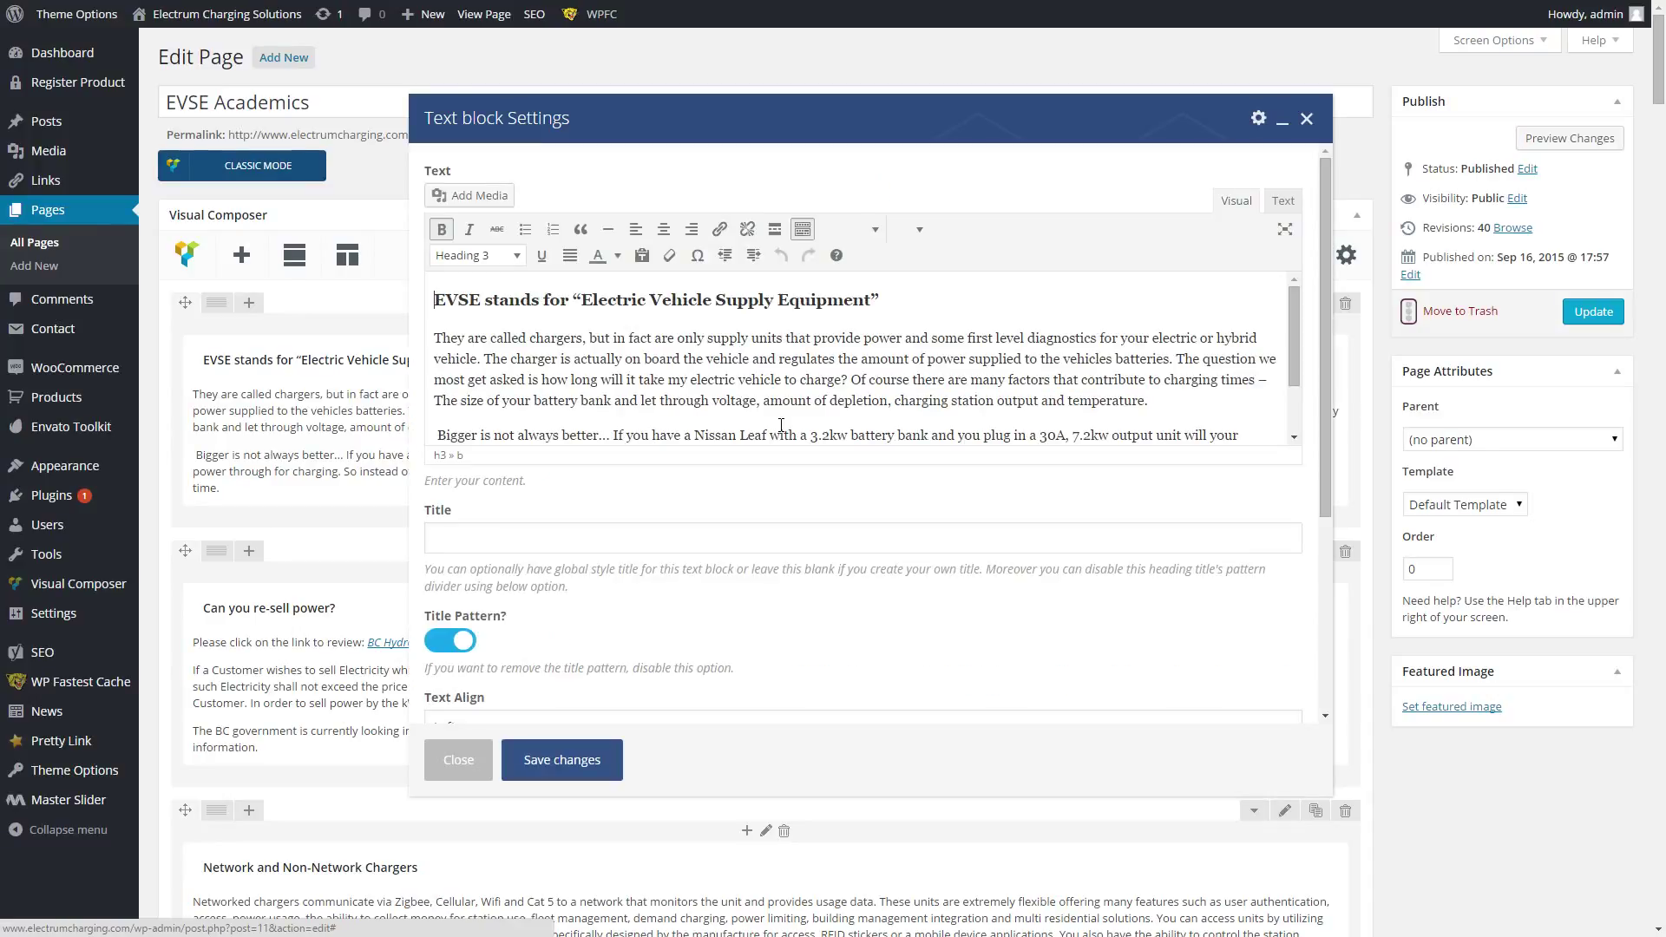
pyautogui.moveTo(474, 326); pyautogui.dragTo(1027, 379)
pyautogui.click(585, 340)
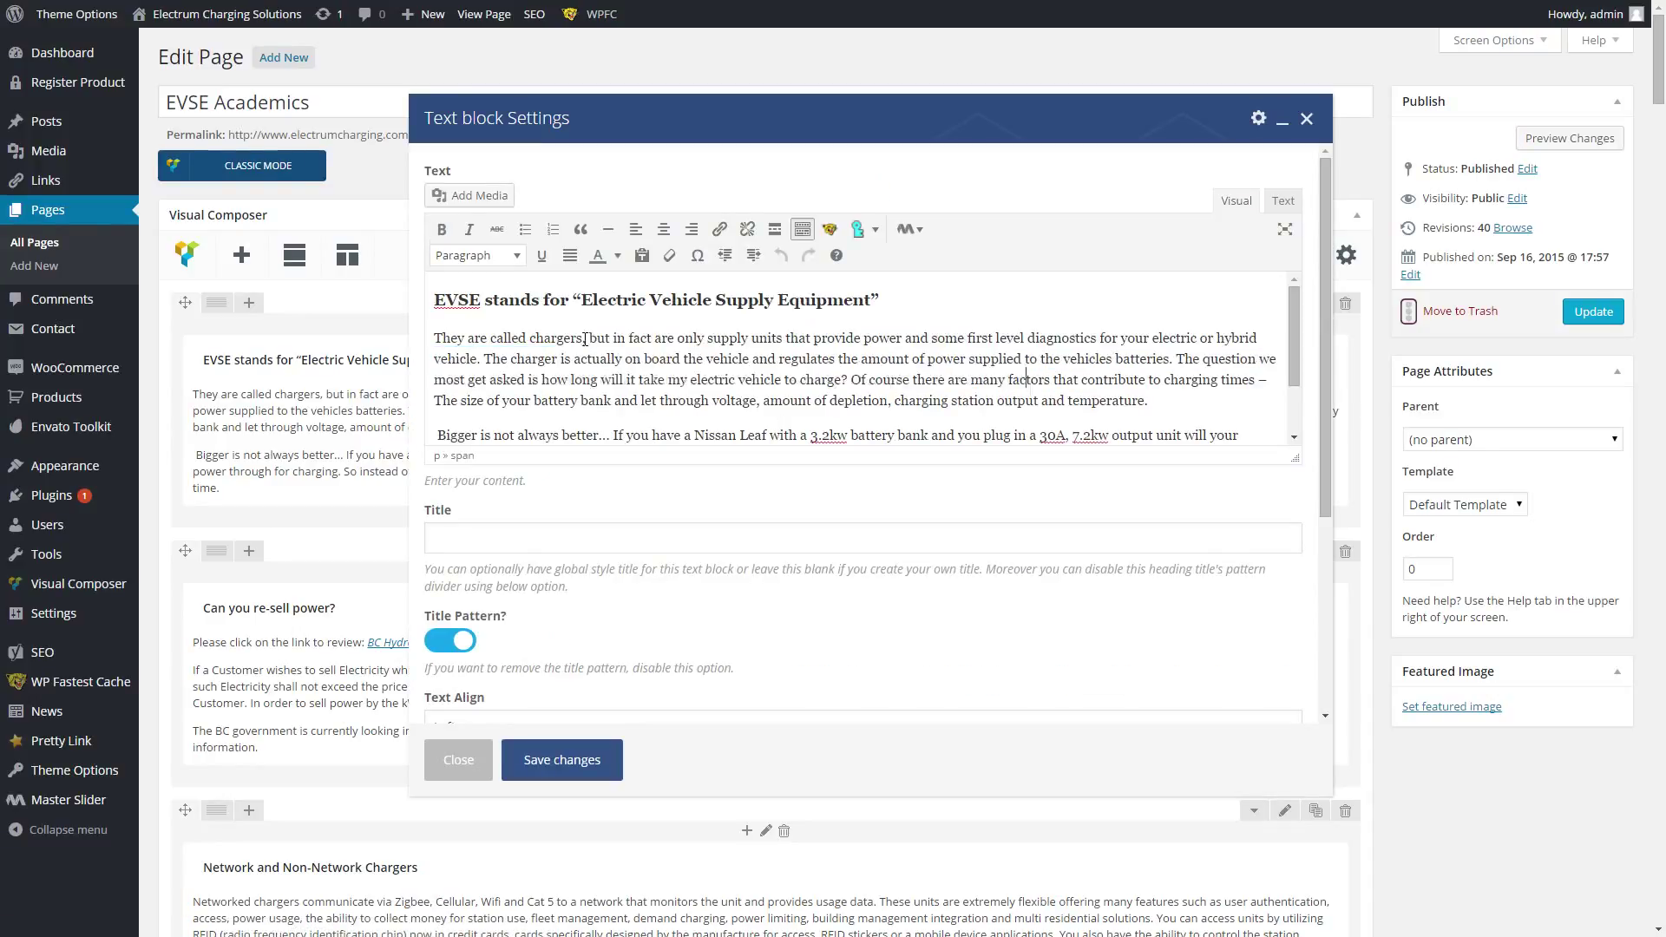
pyautogui.doubleClick(562, 338)
pyautogui.click(439, 229)
pyautogui.click(439, 229)
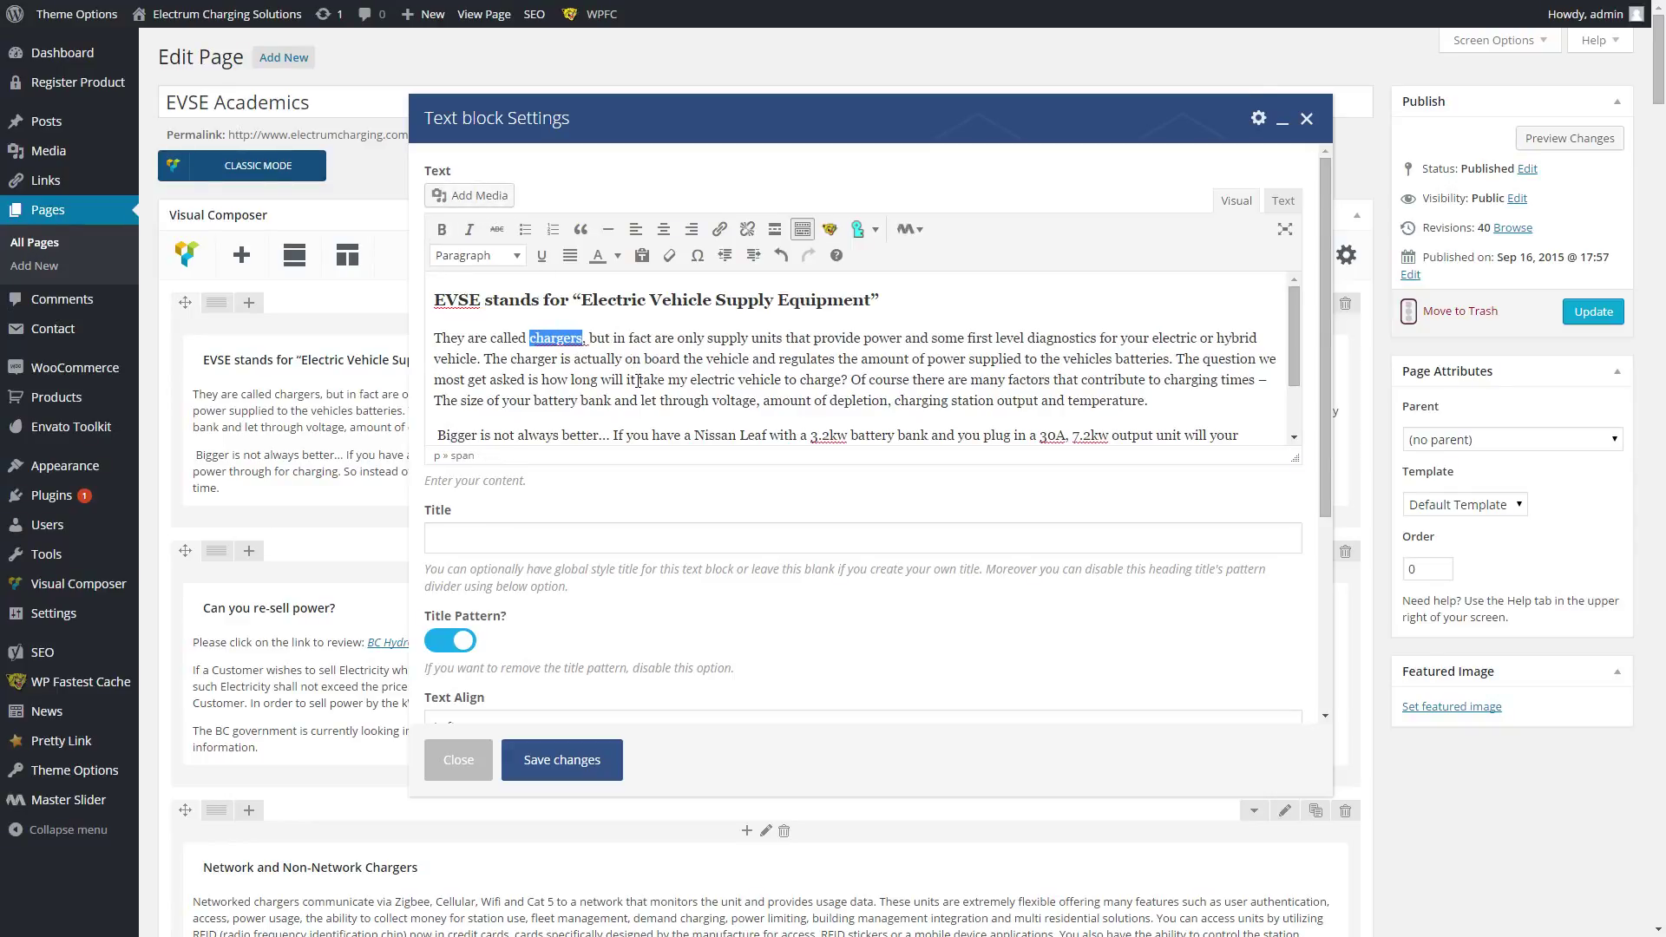
pyautogui.click(562, 759)
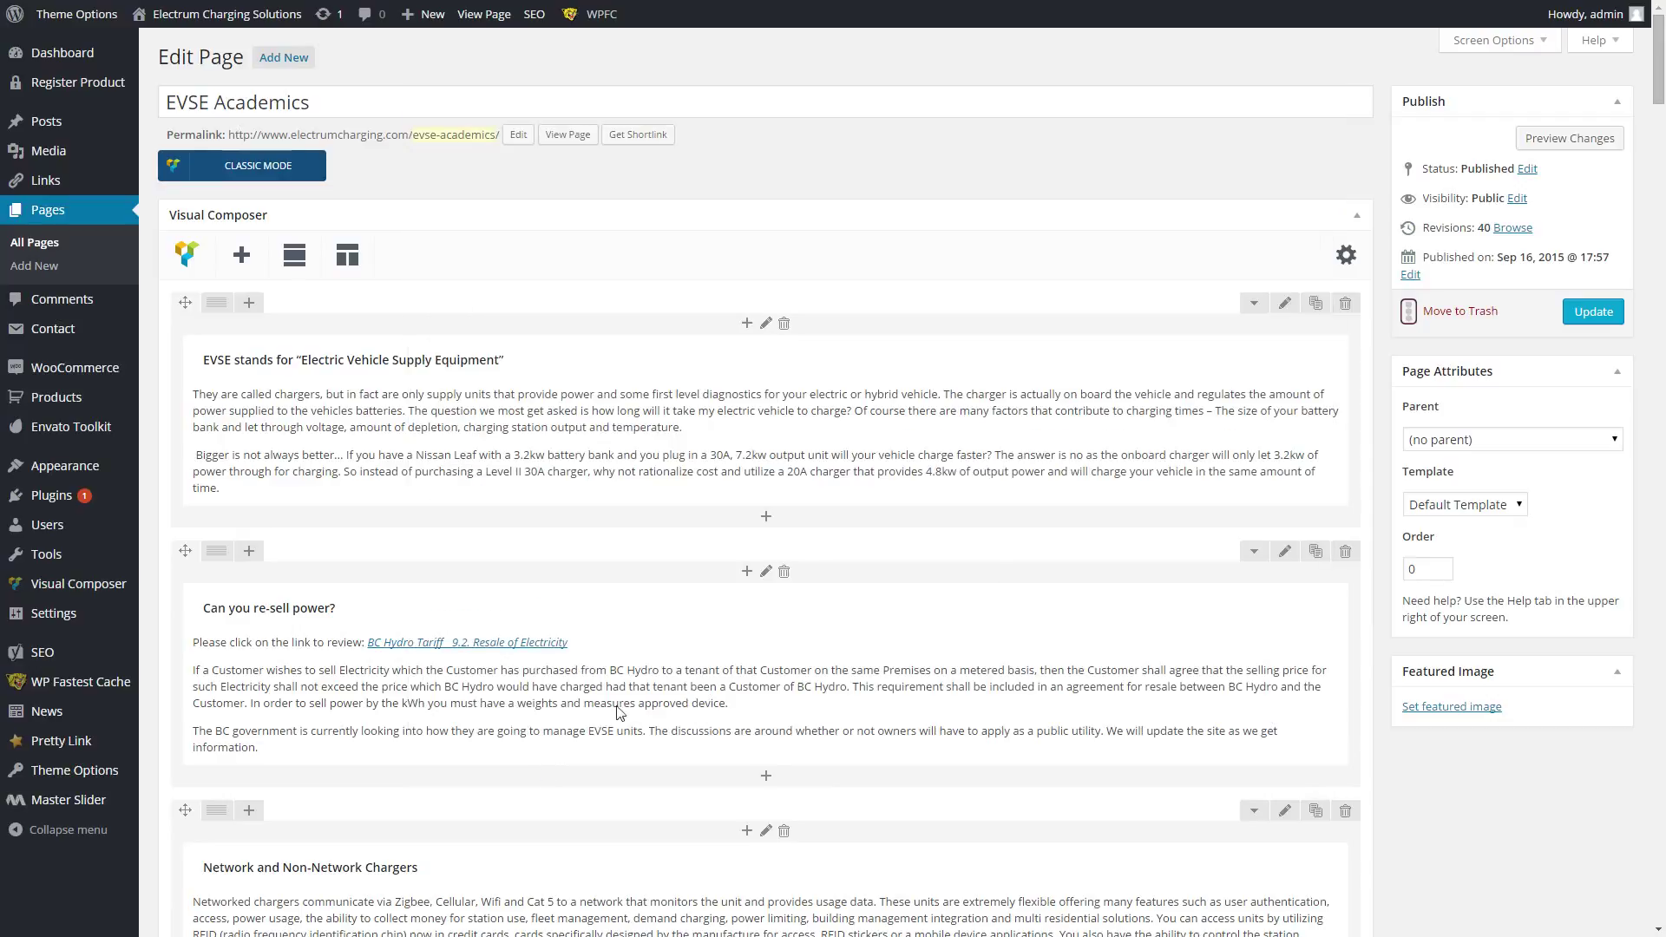
# - Update the EVSE Academics page and head to the Menus screen
pyautogui.click(1592, 309)
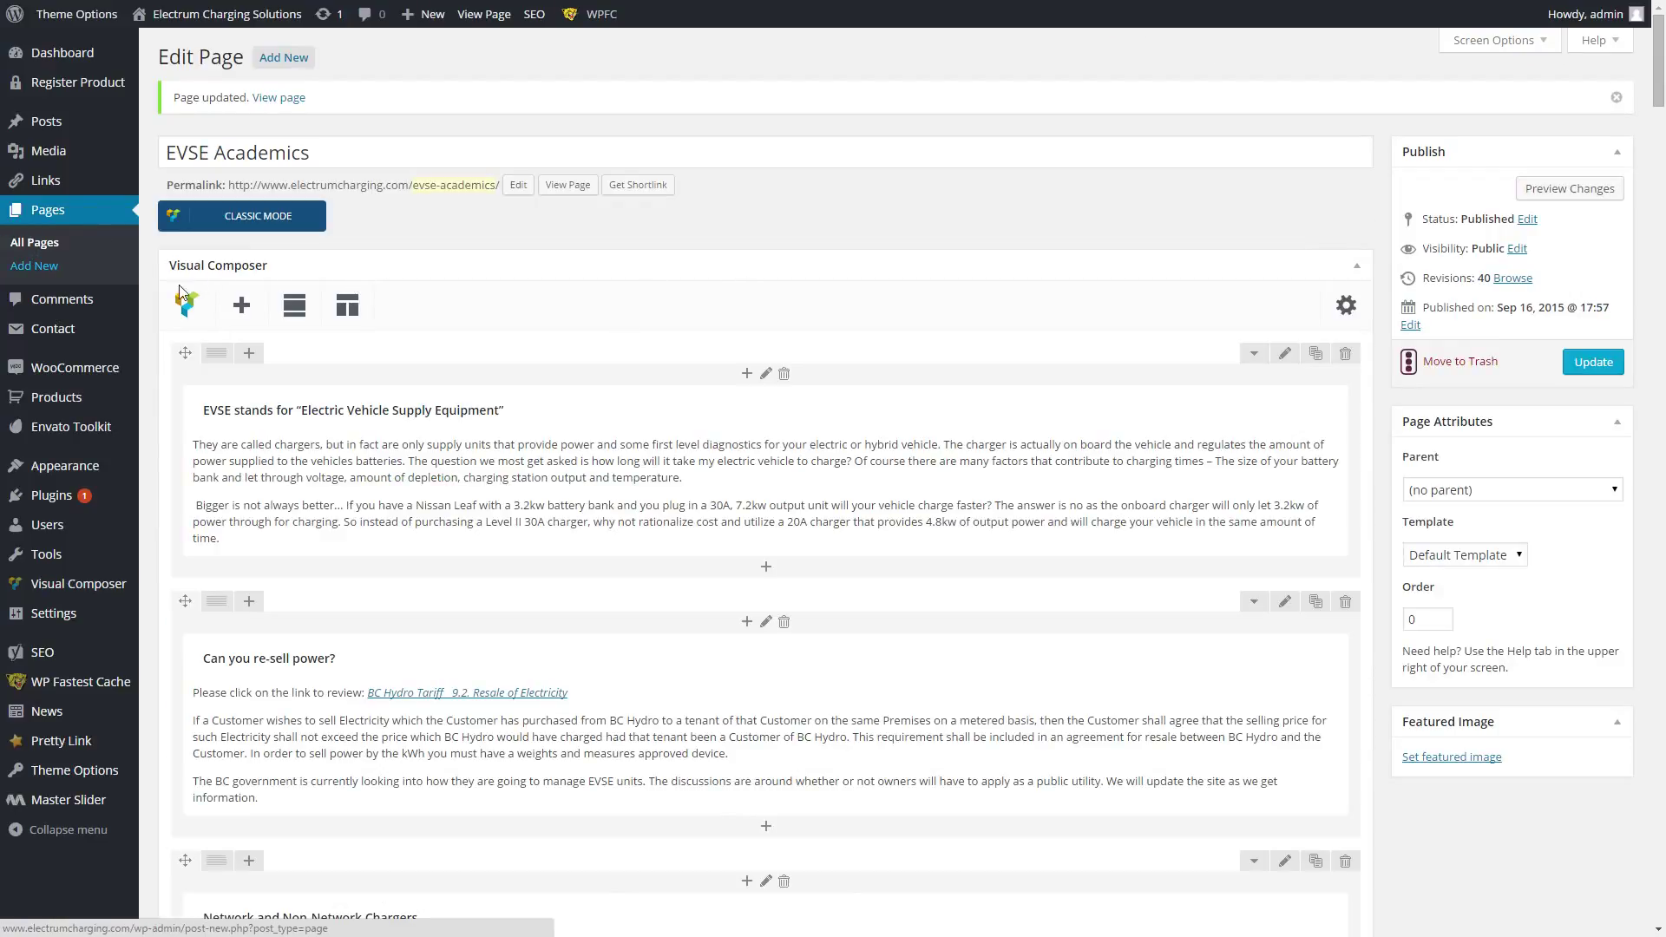
pyautogui.click(63, 212)
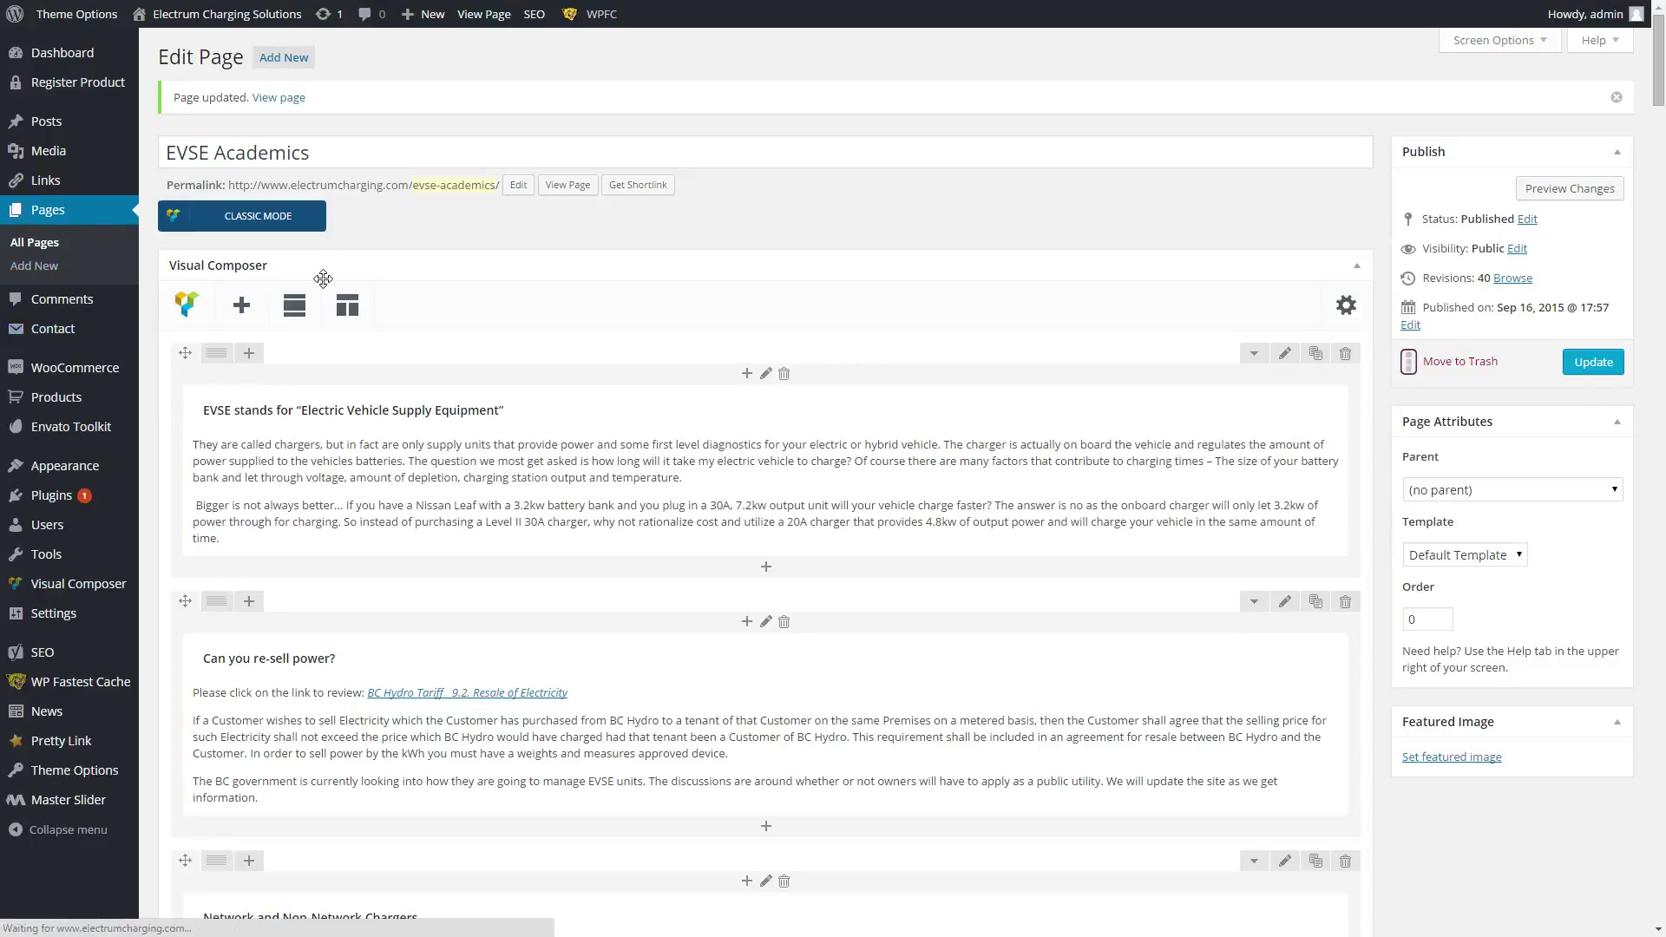
pyautogui.moveTo(204, 362)
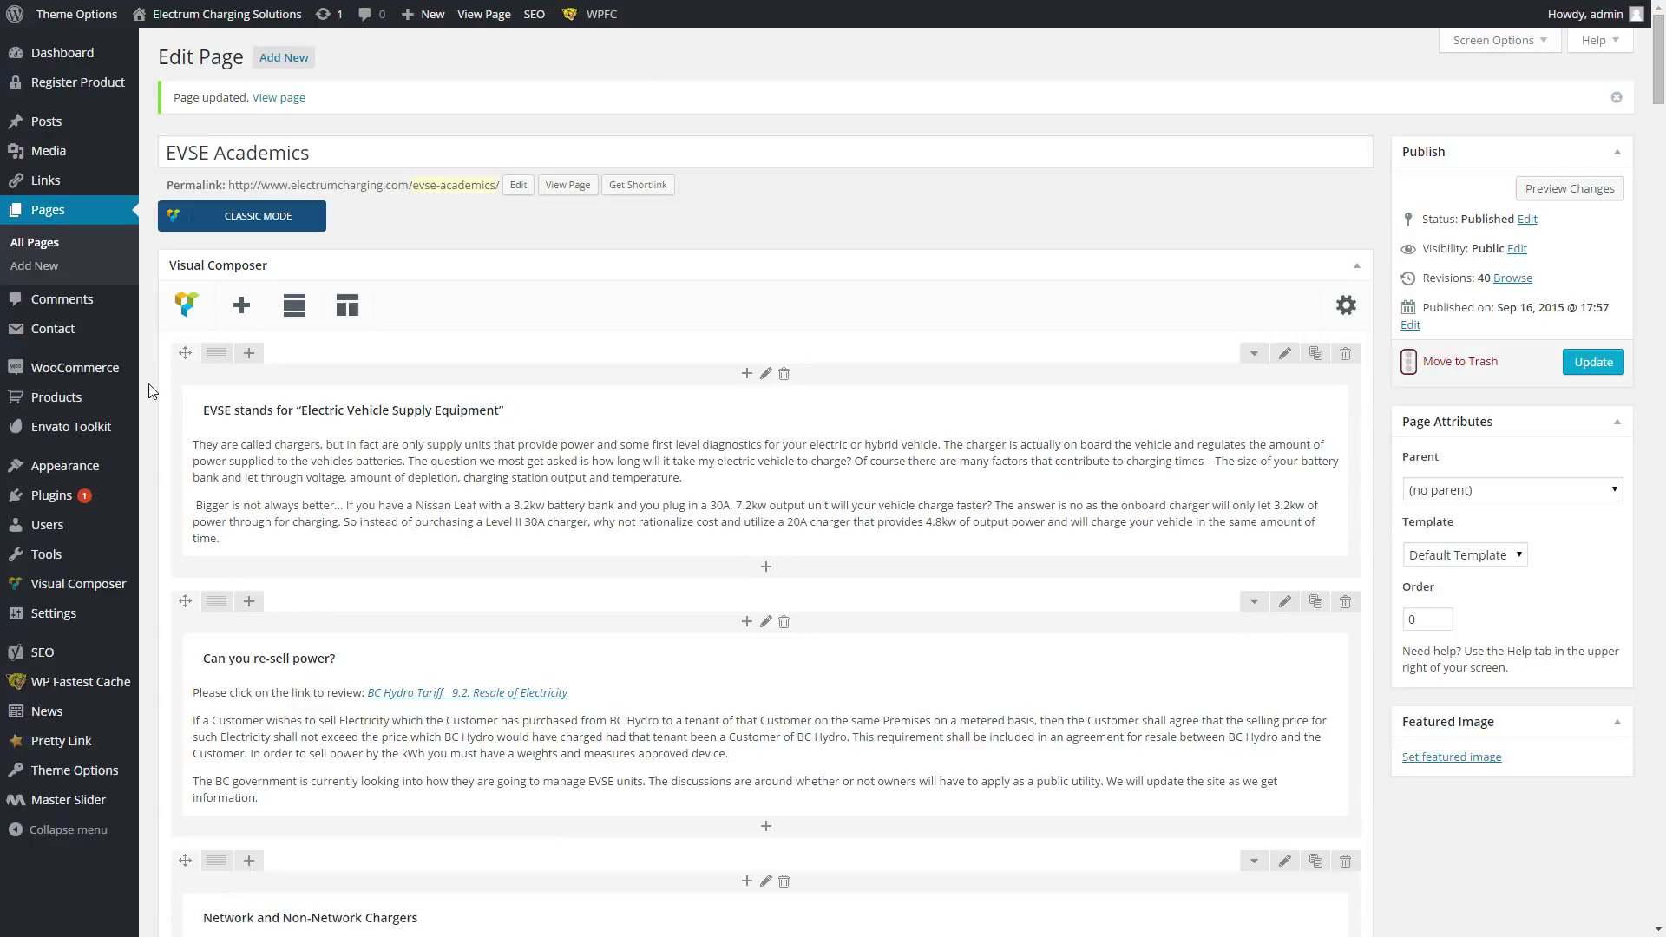
pyautogui.moveTo(91, 469)
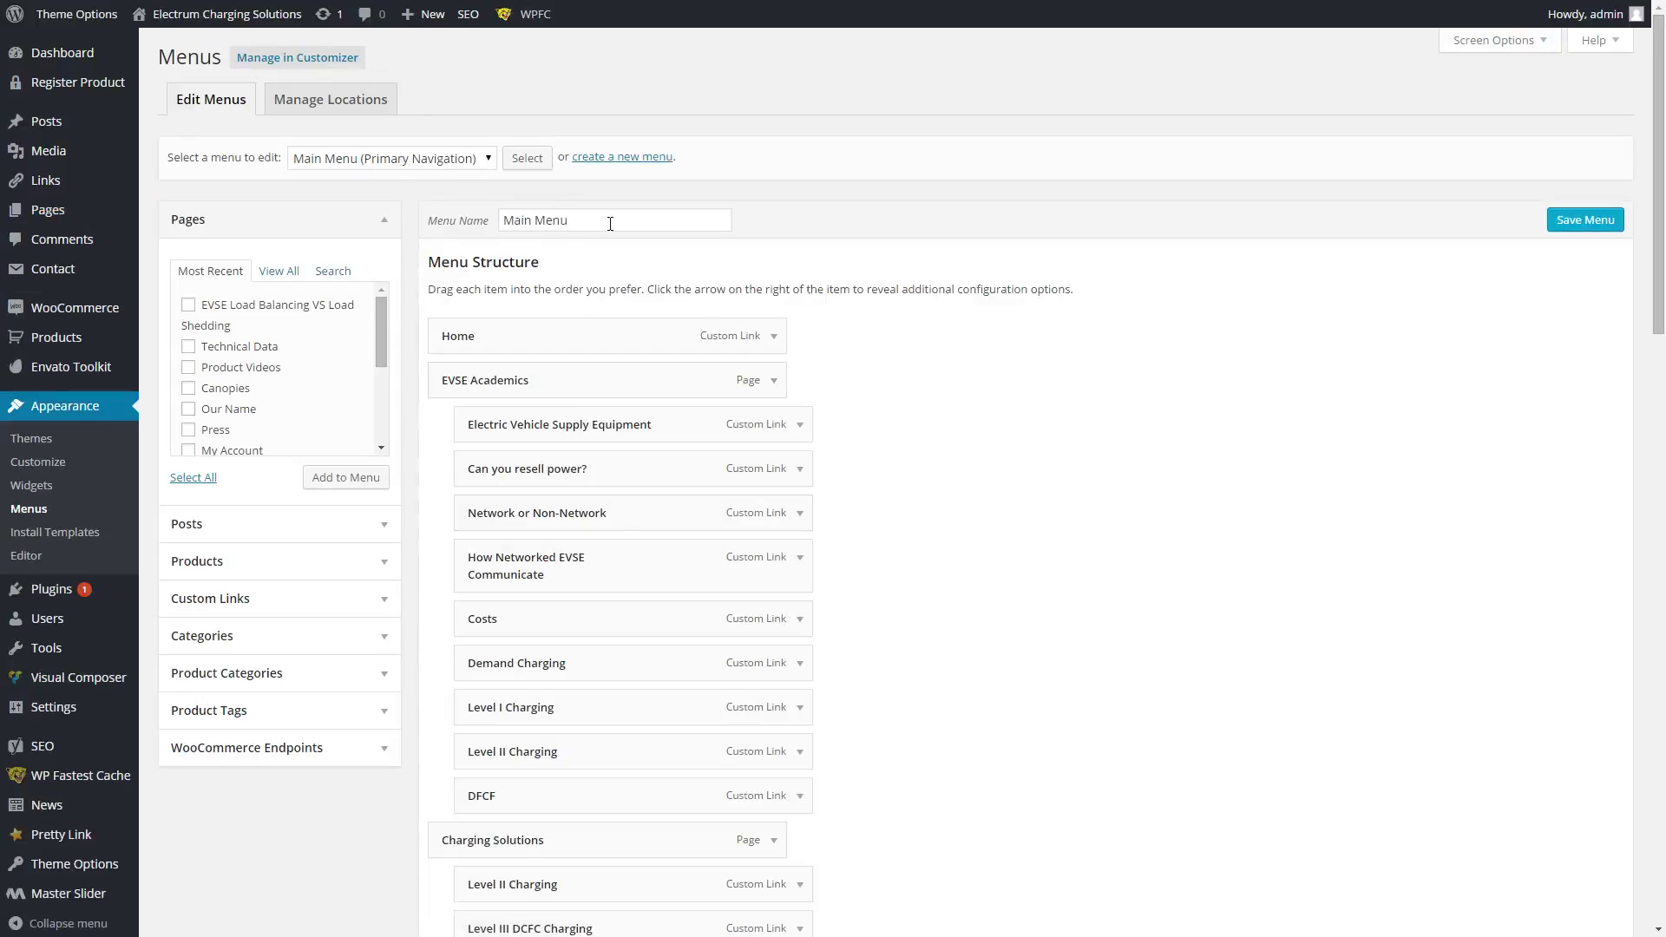
# - Check Manage Locations, return to Edit Menus and inspect the Electric Vehicle Supply Equipment item
pyautogui.click(491, 159)
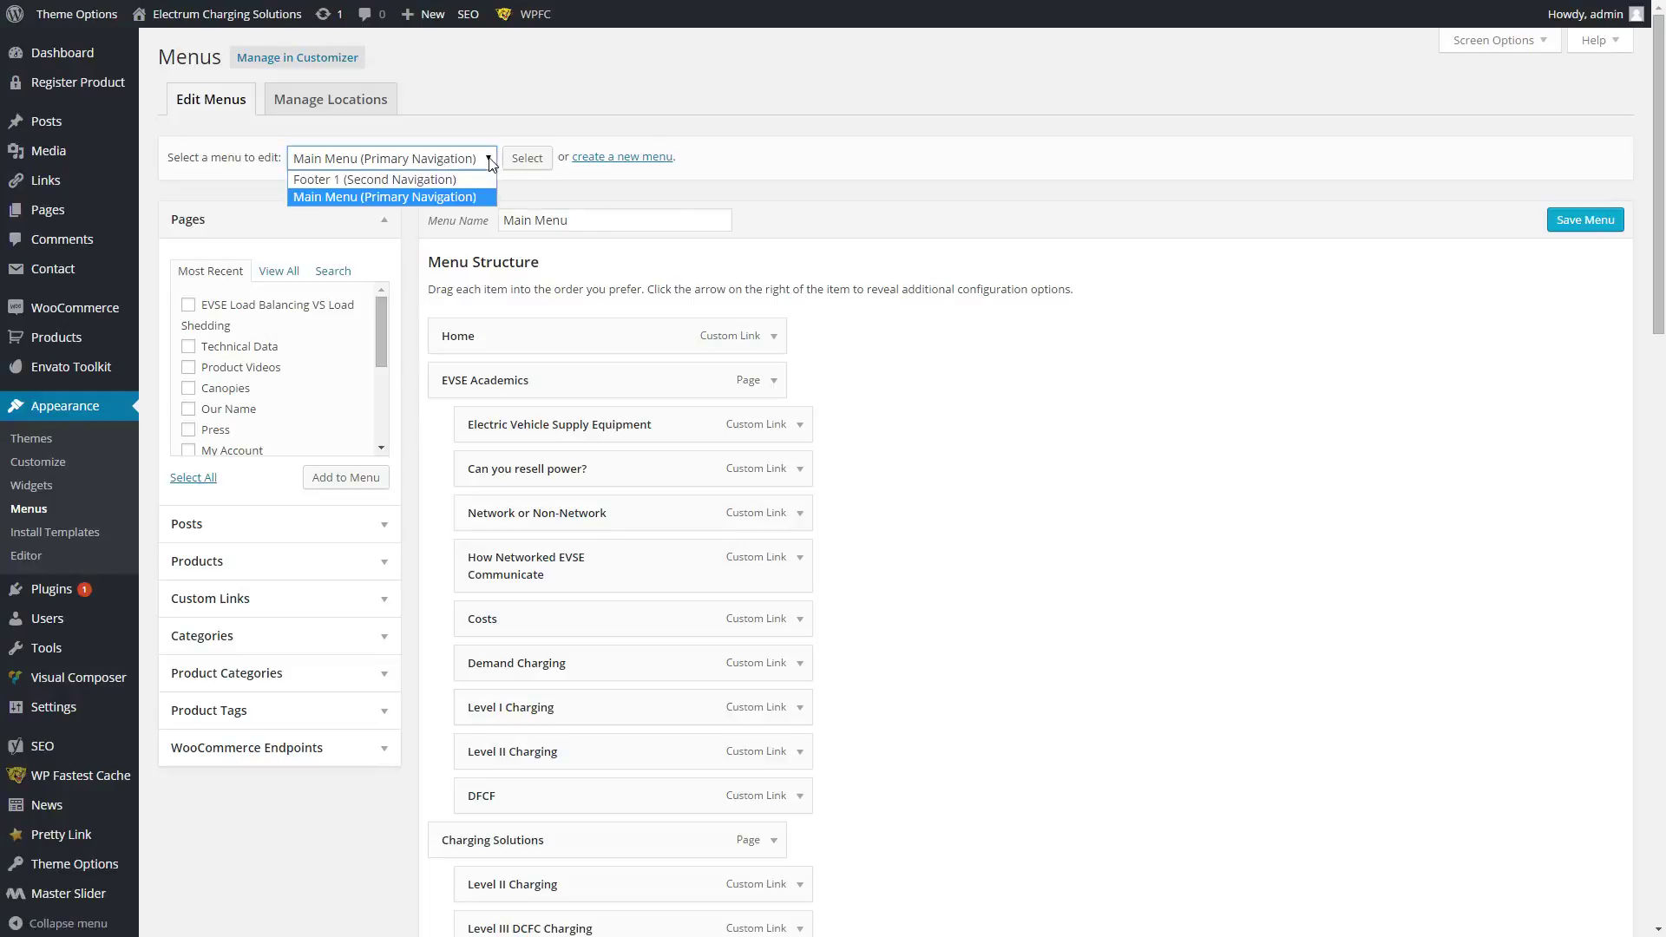
pyautogui.click(356, 102)
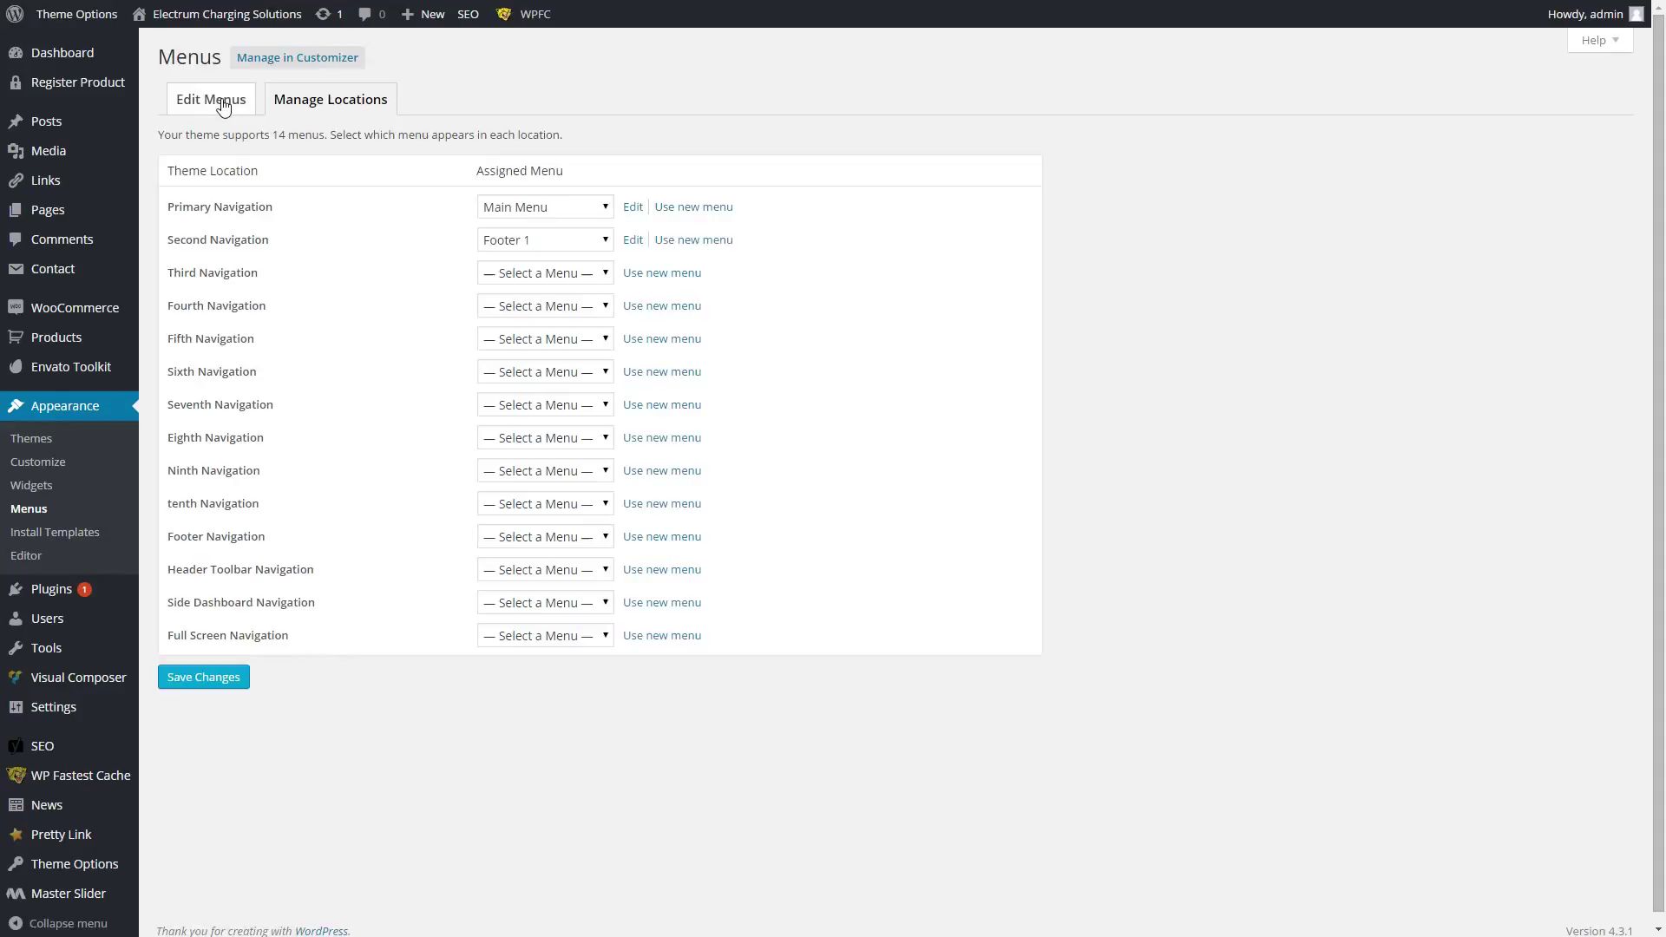
pyautogui.click(198, 109)
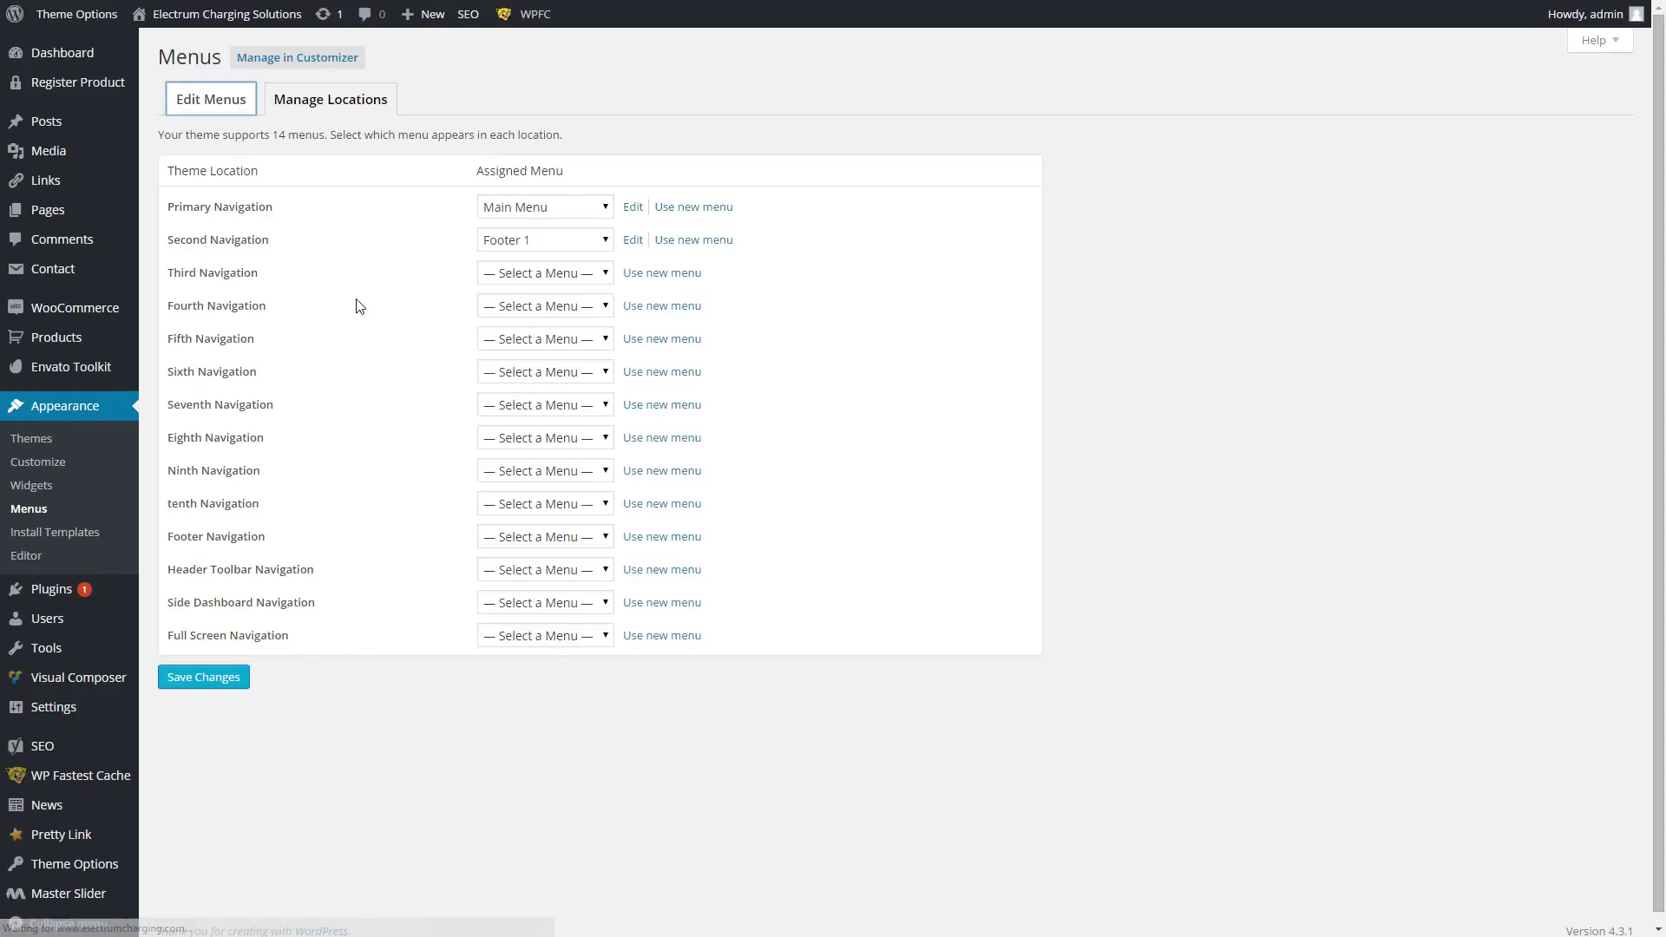
pyautogui.scroll(-1, 936, 396)
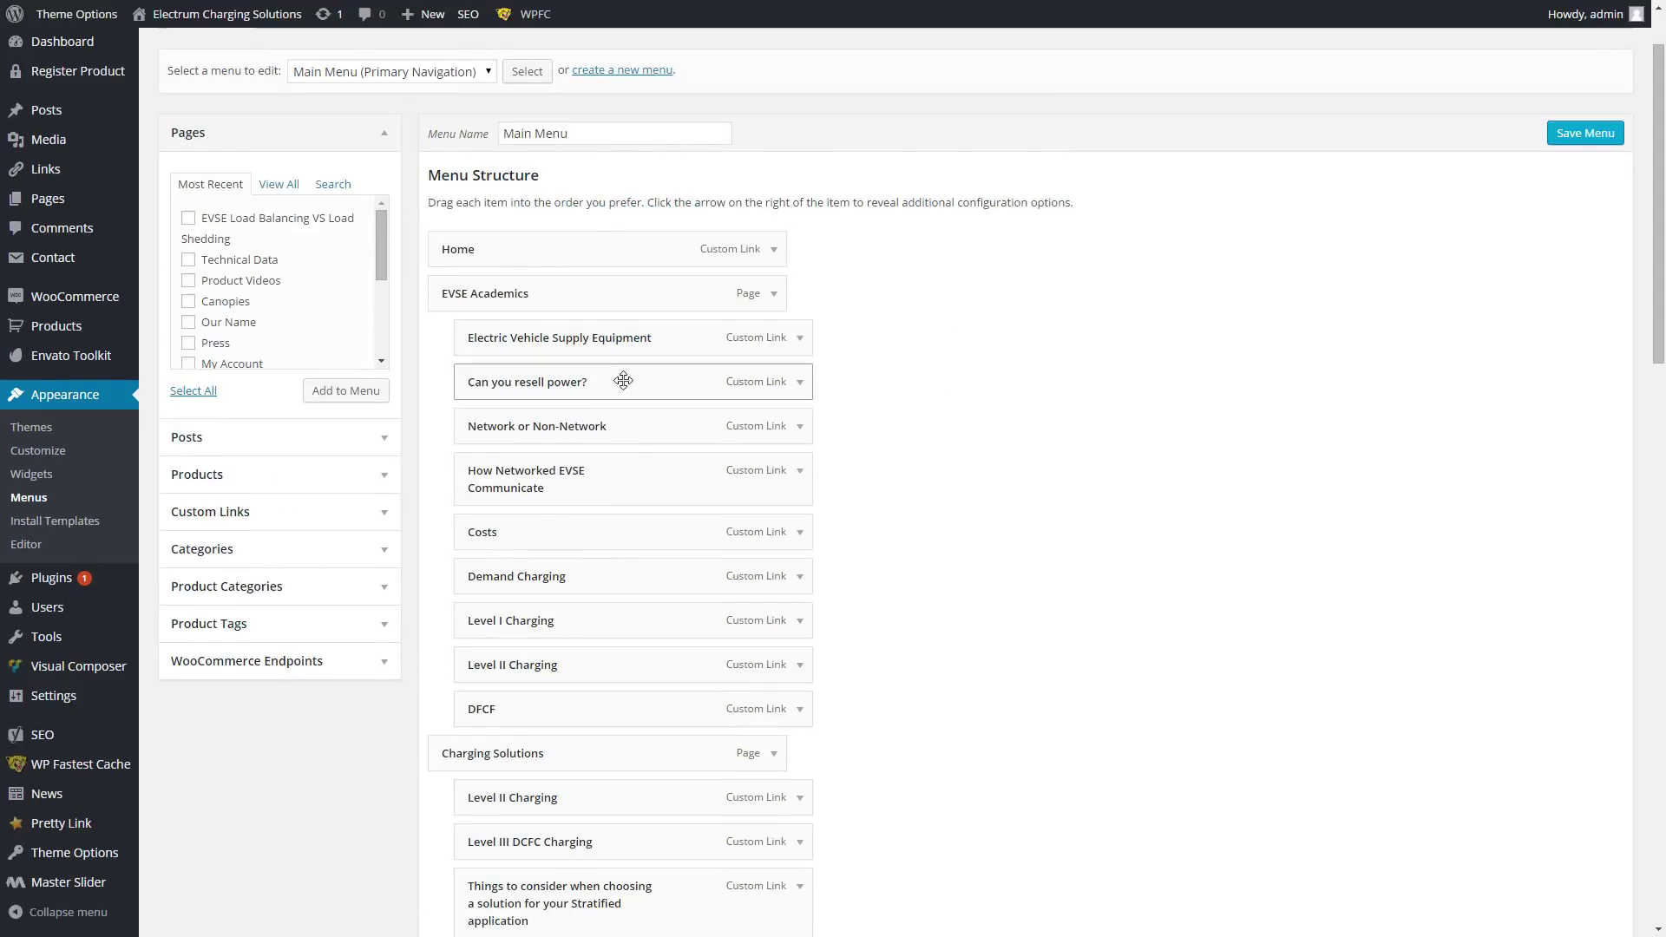
pyautogui.click(798, 338)
pyautogui.moveTo(488, 448); pyautogui.dragTo(672, 452)
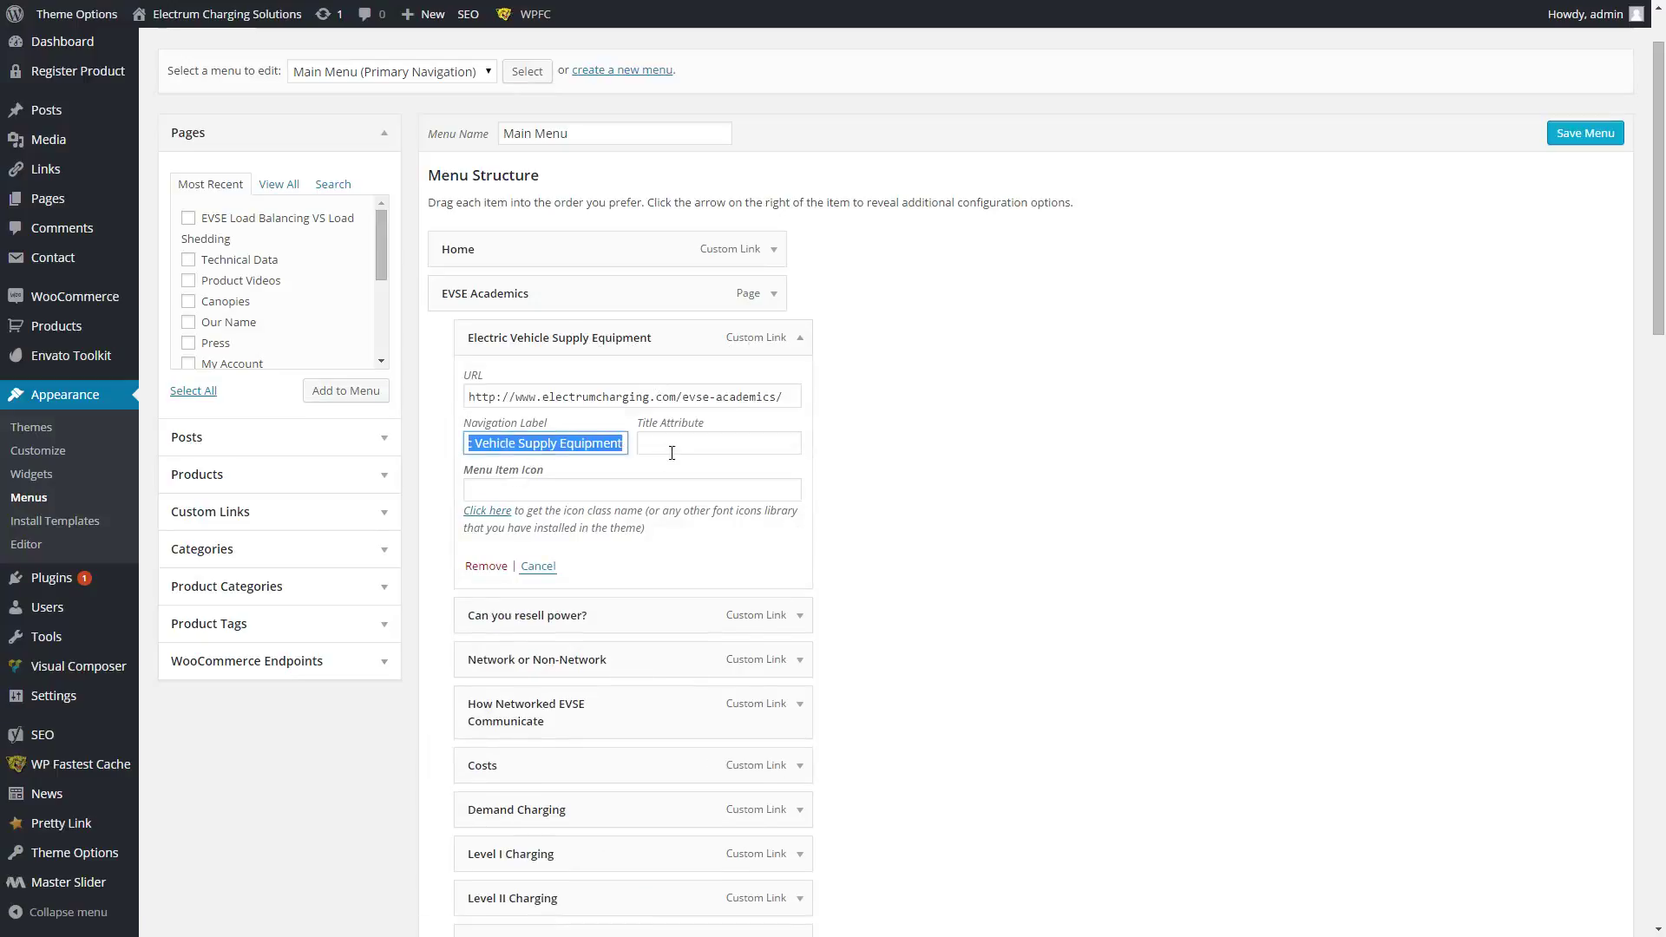
pyautogui.click(799, 337)
# - Expand the Posts, Products and Custom Links panels for adding menu items
pyautogui.scroll(-3, 229, 223)
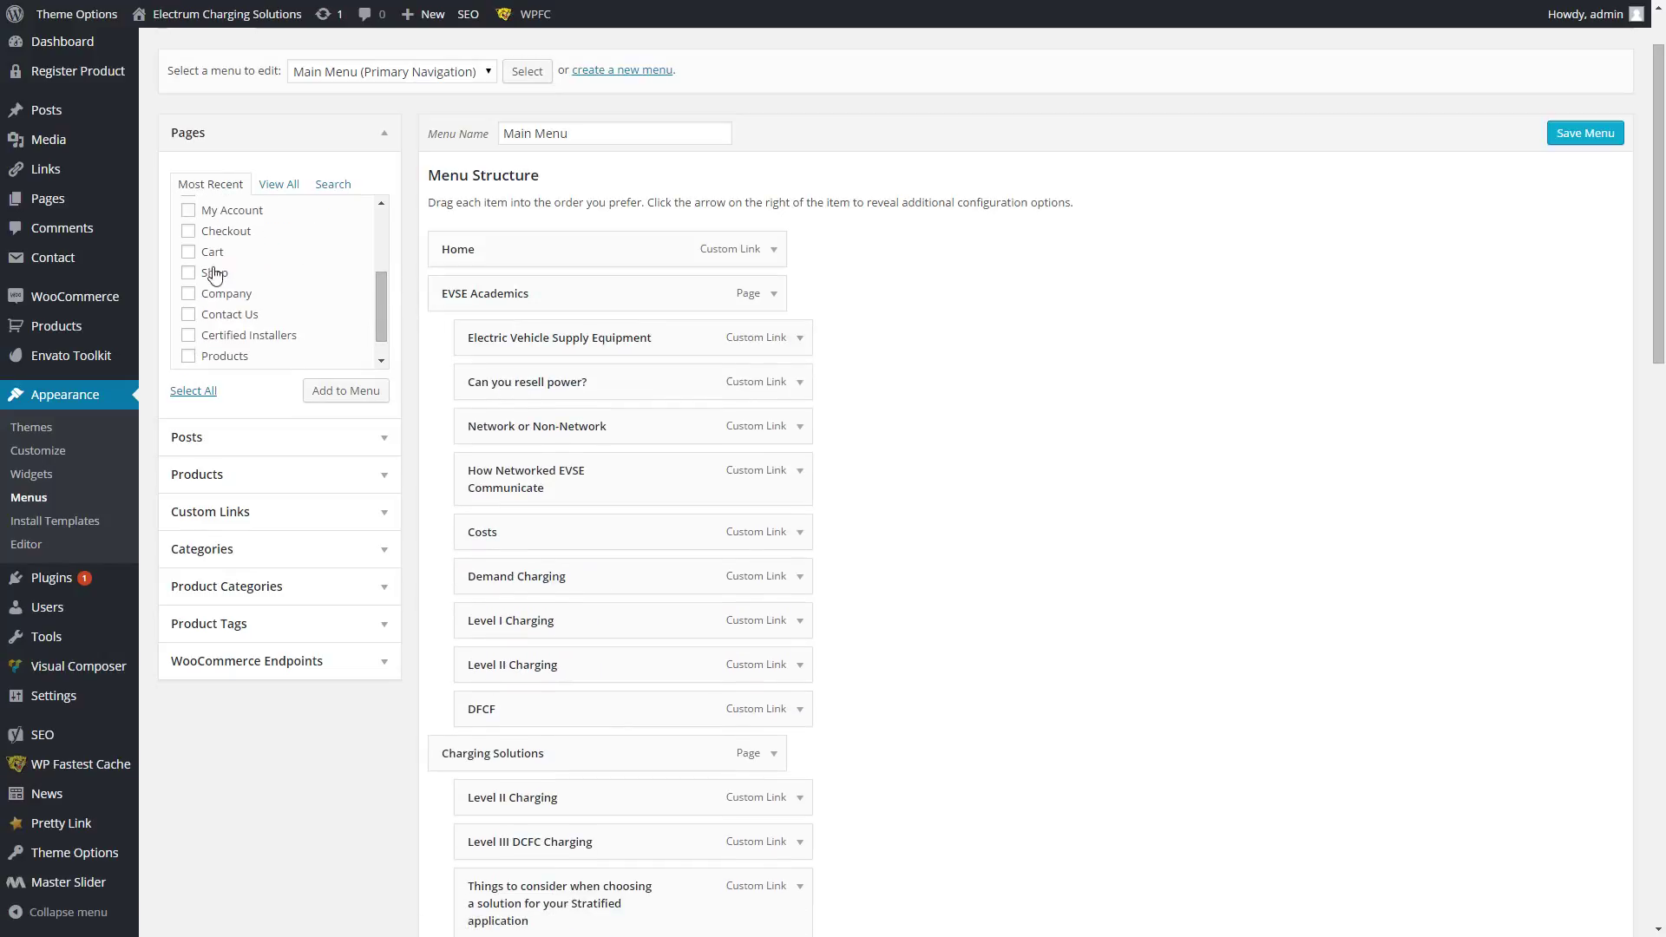
pyautogui.click(240, 438)
pyautogui.click(260, 347)
pyautogui.click(264, 511)
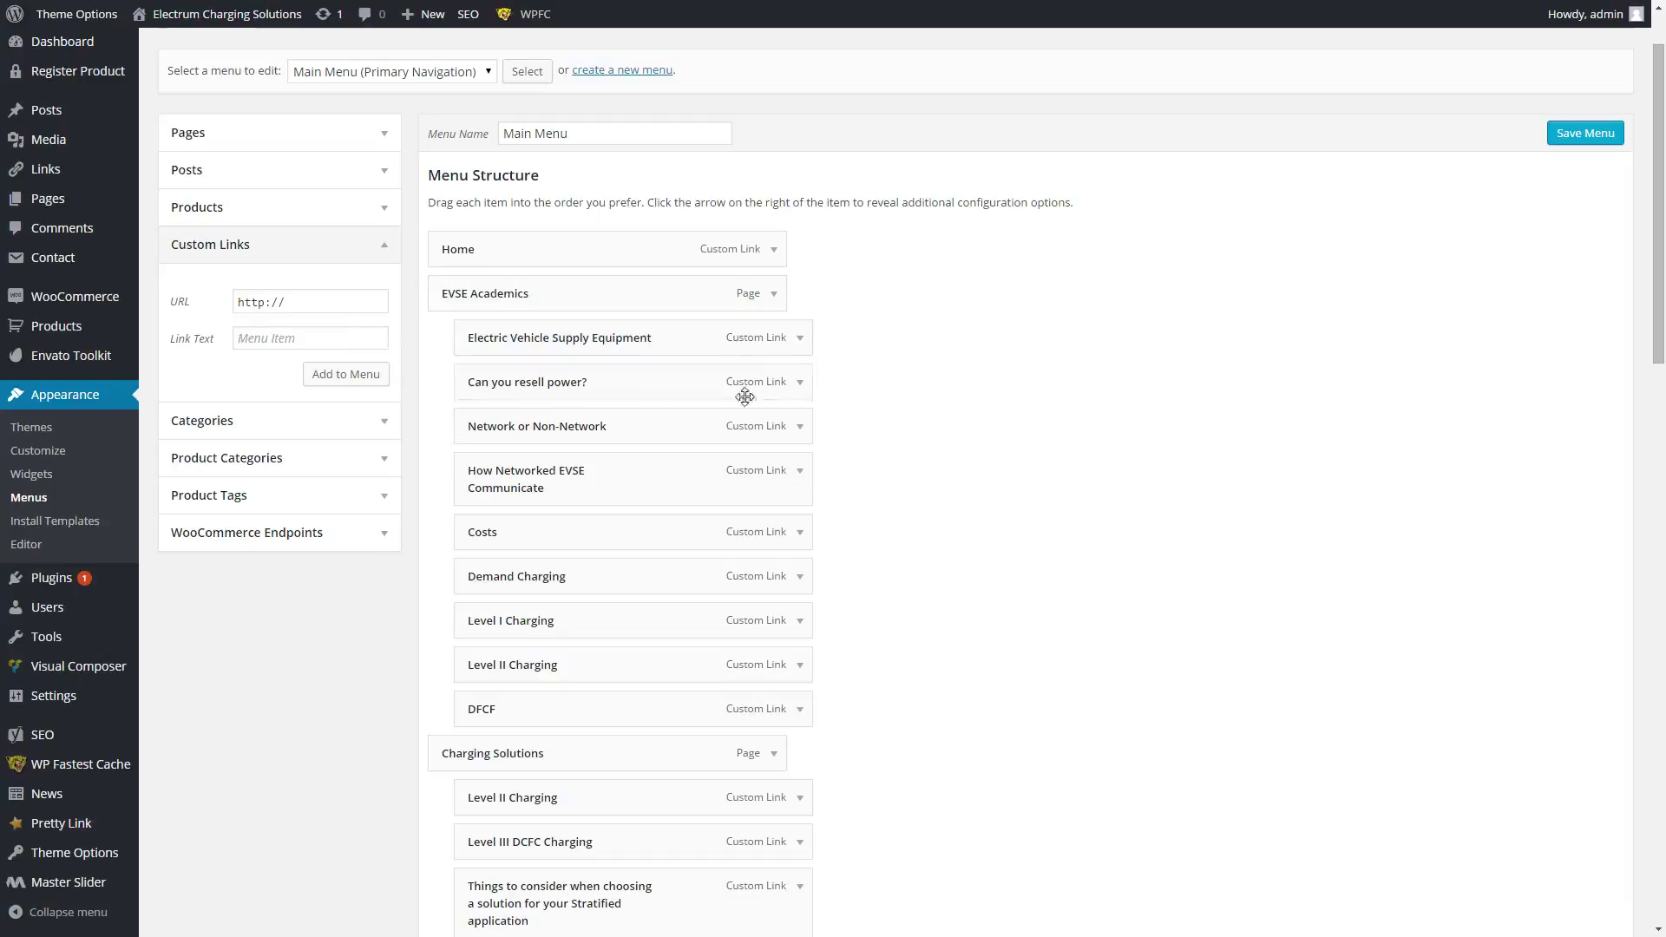
# - Add a custom link with URL '#' and link text 'test' to the menu
pyautogui.click(335, 305)
pyautogui.hotkey('ctrl', 'a')
pyautogui.moveTo(128, 326)
pyautogui.write('#')
pyautogui.press('Tab')
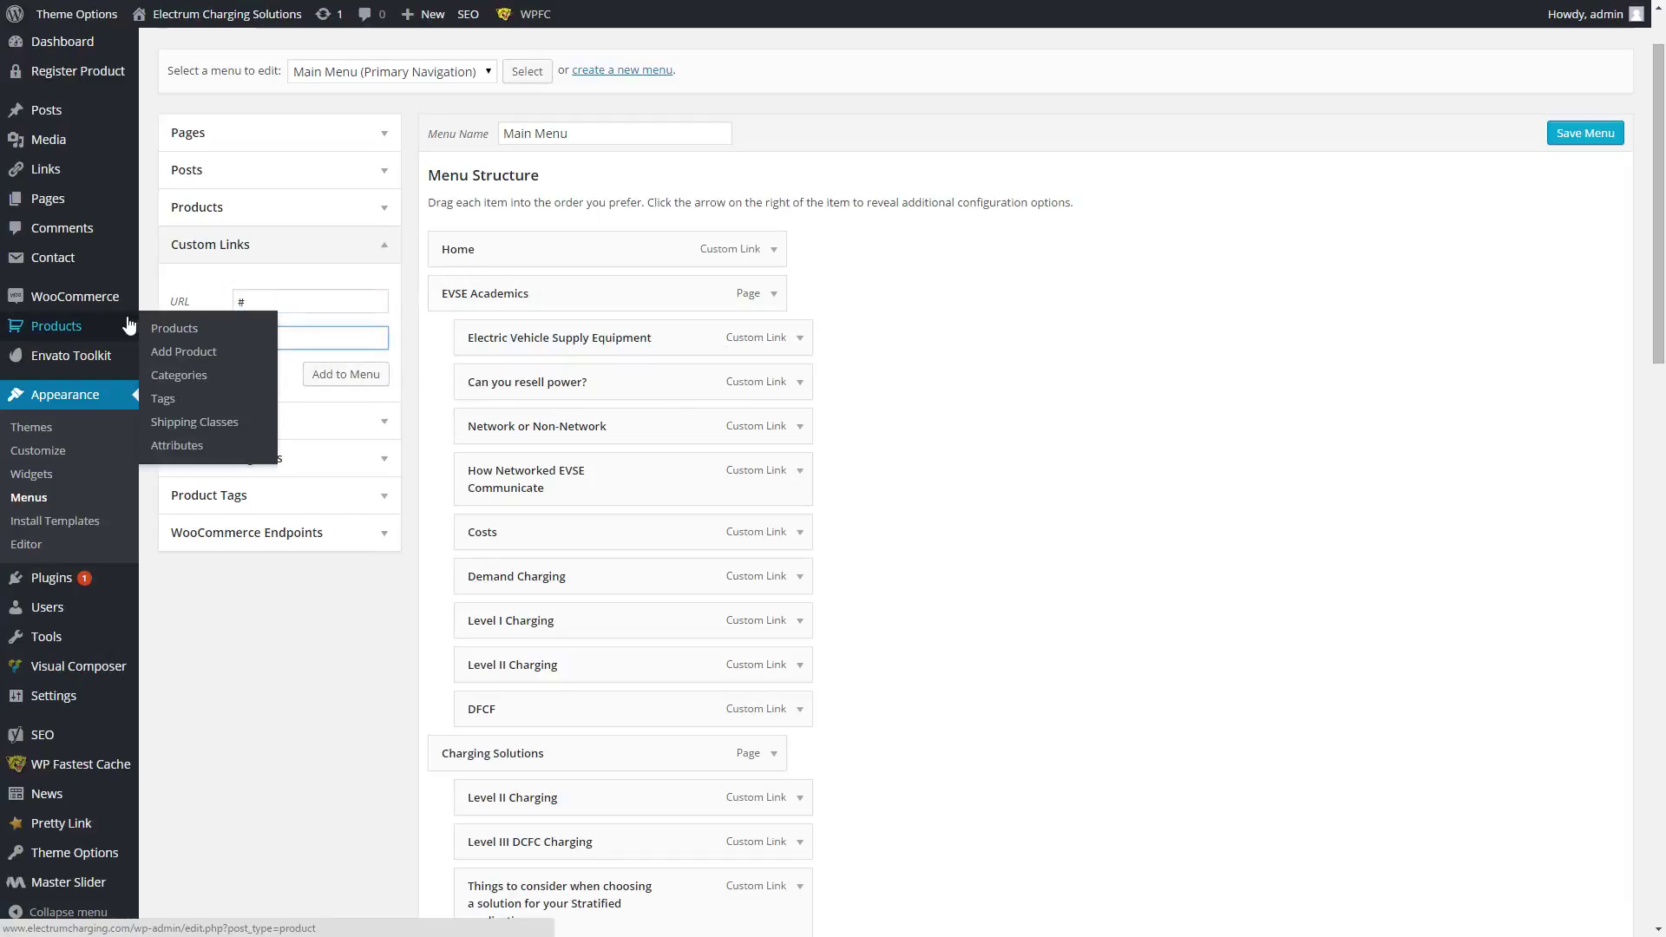
pyautogui.write('test')
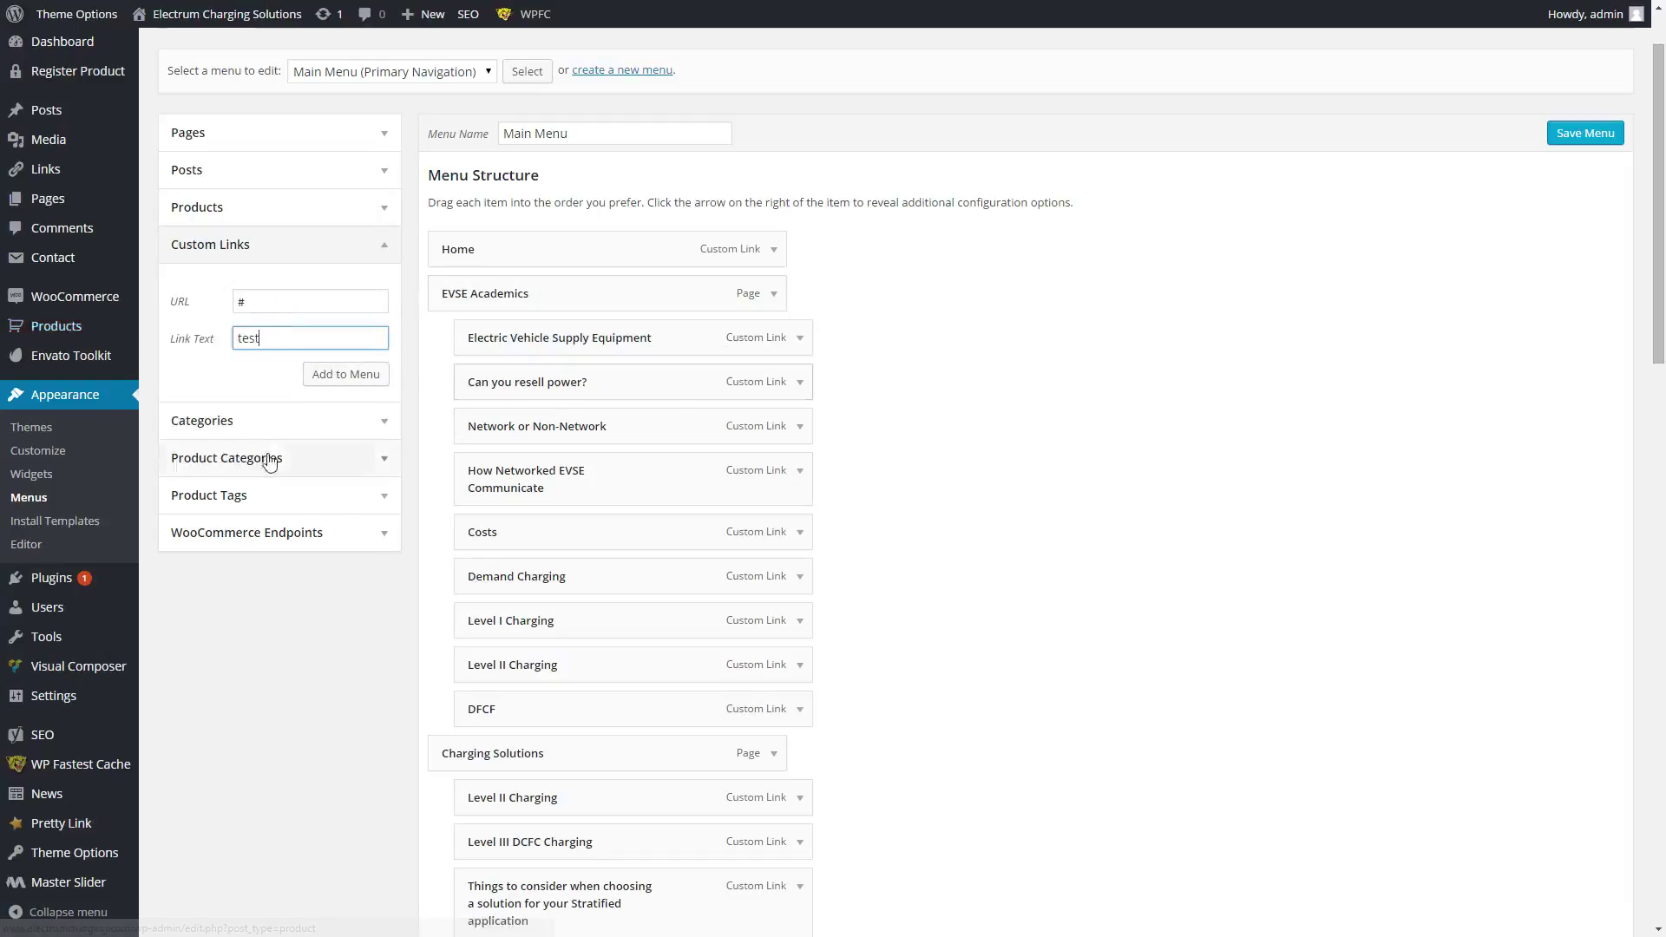
pyautogui.click(313, 380)
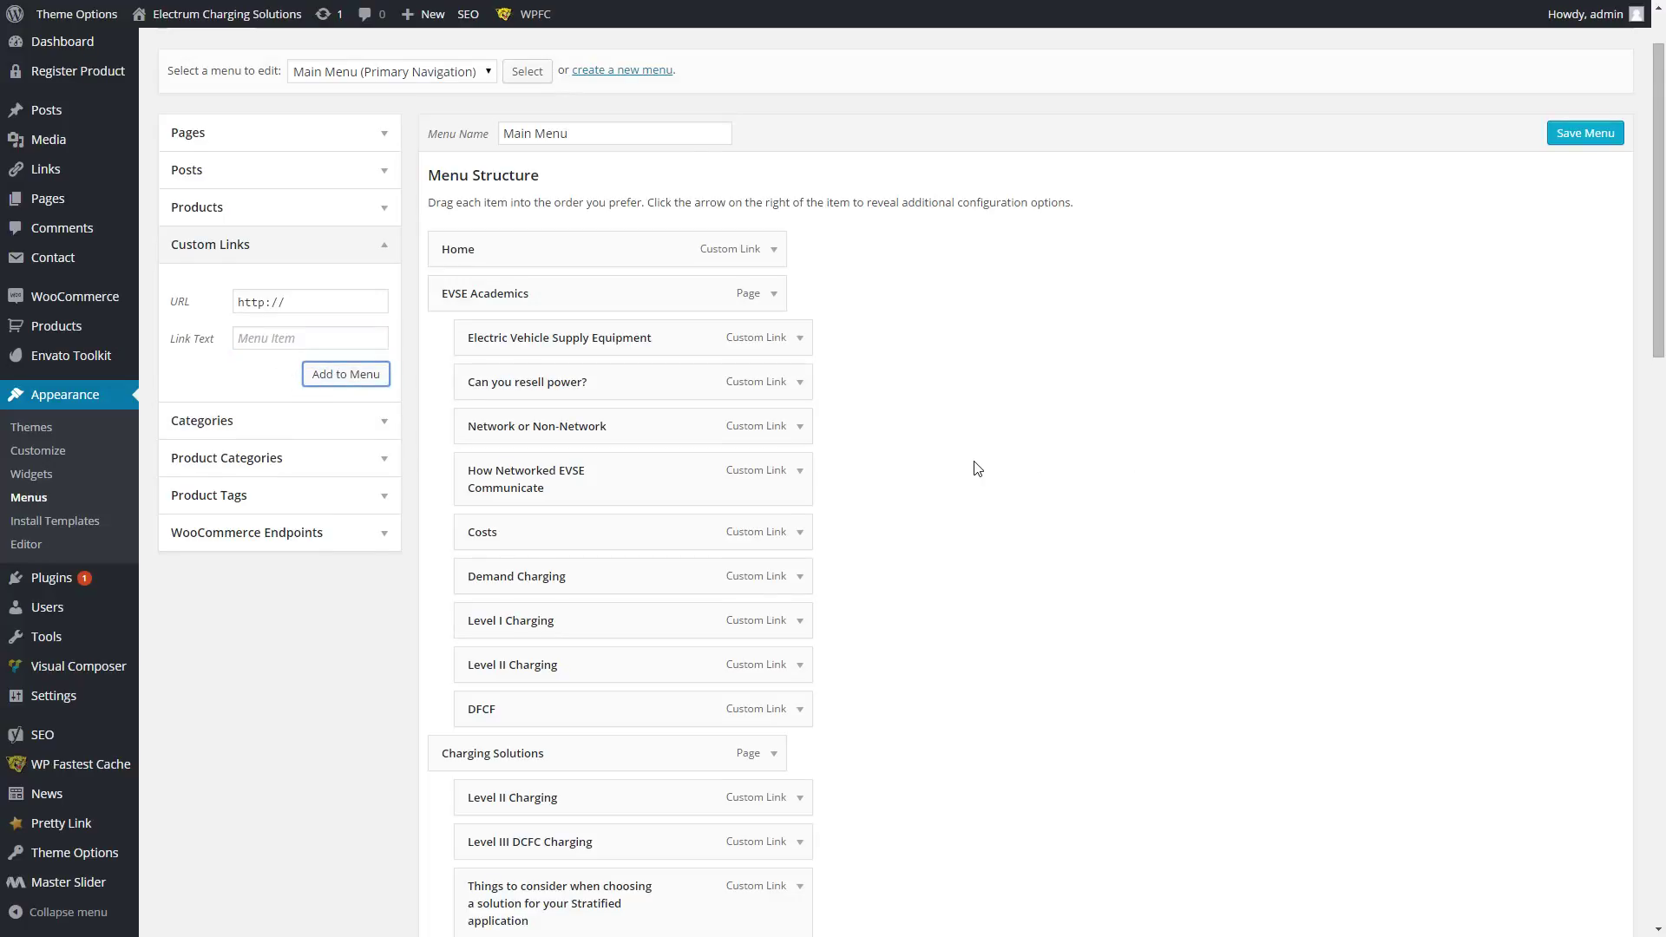
# - Nest the test item under Online Store, then remove it from the menu
pyautogui.scroll(-15, 974, 465)
pyautogui.moveTo(517, 619); pyautogui.dragTo(543, 217)
pyautogui.click(799, 226)
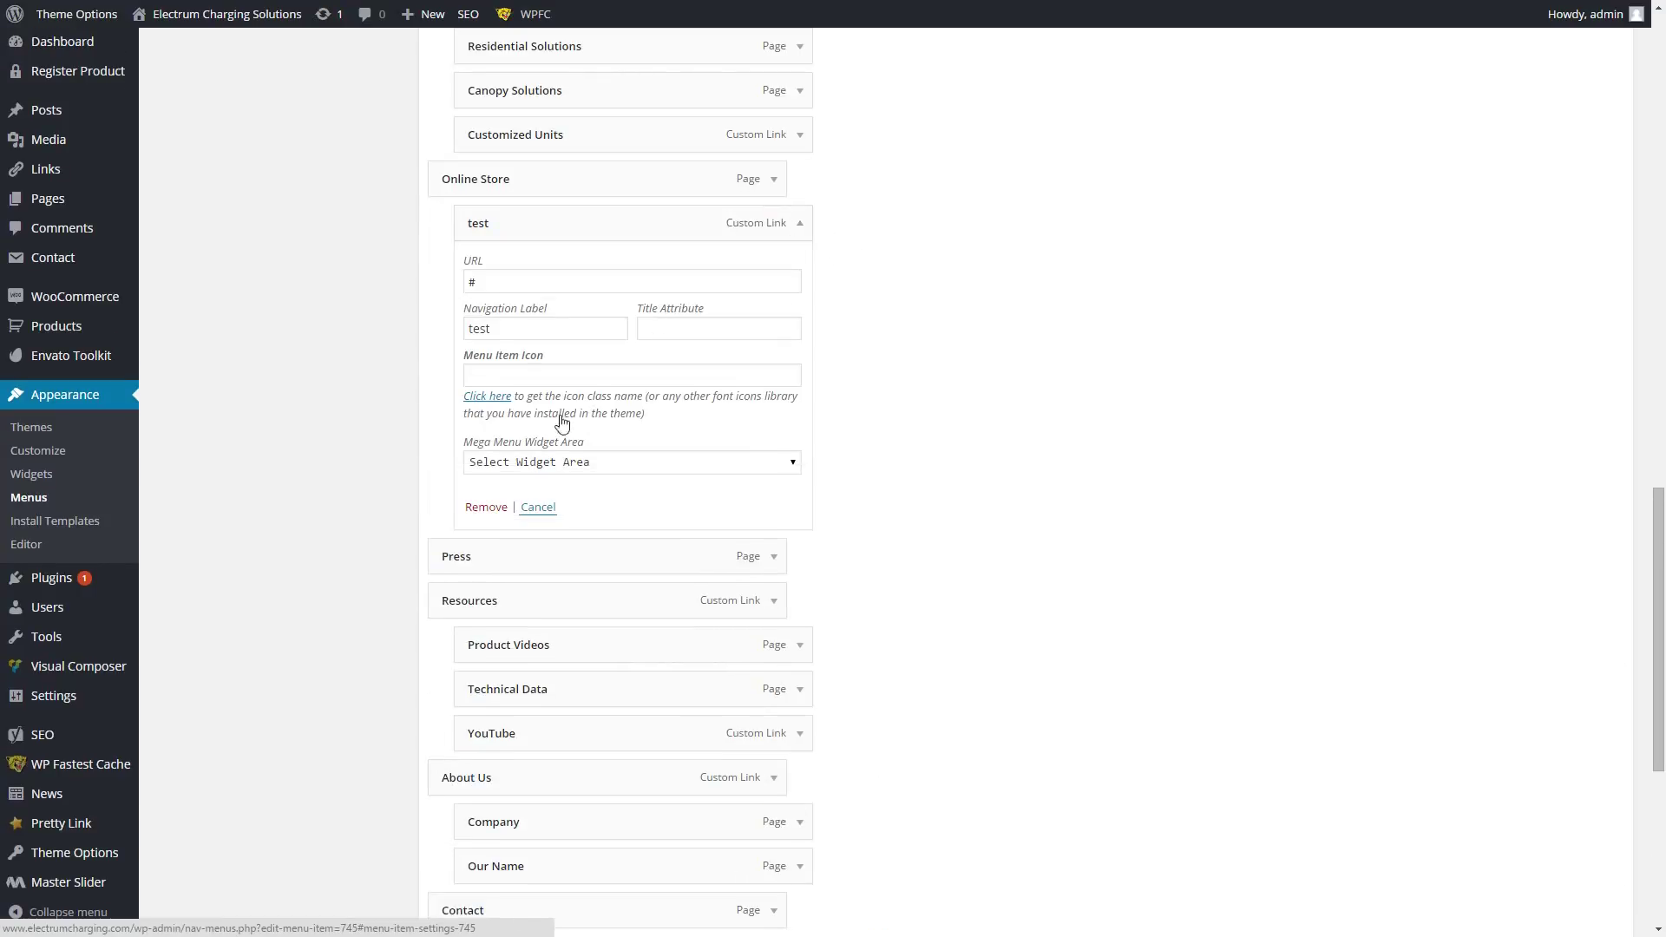
pyautogui.click(476, 508)
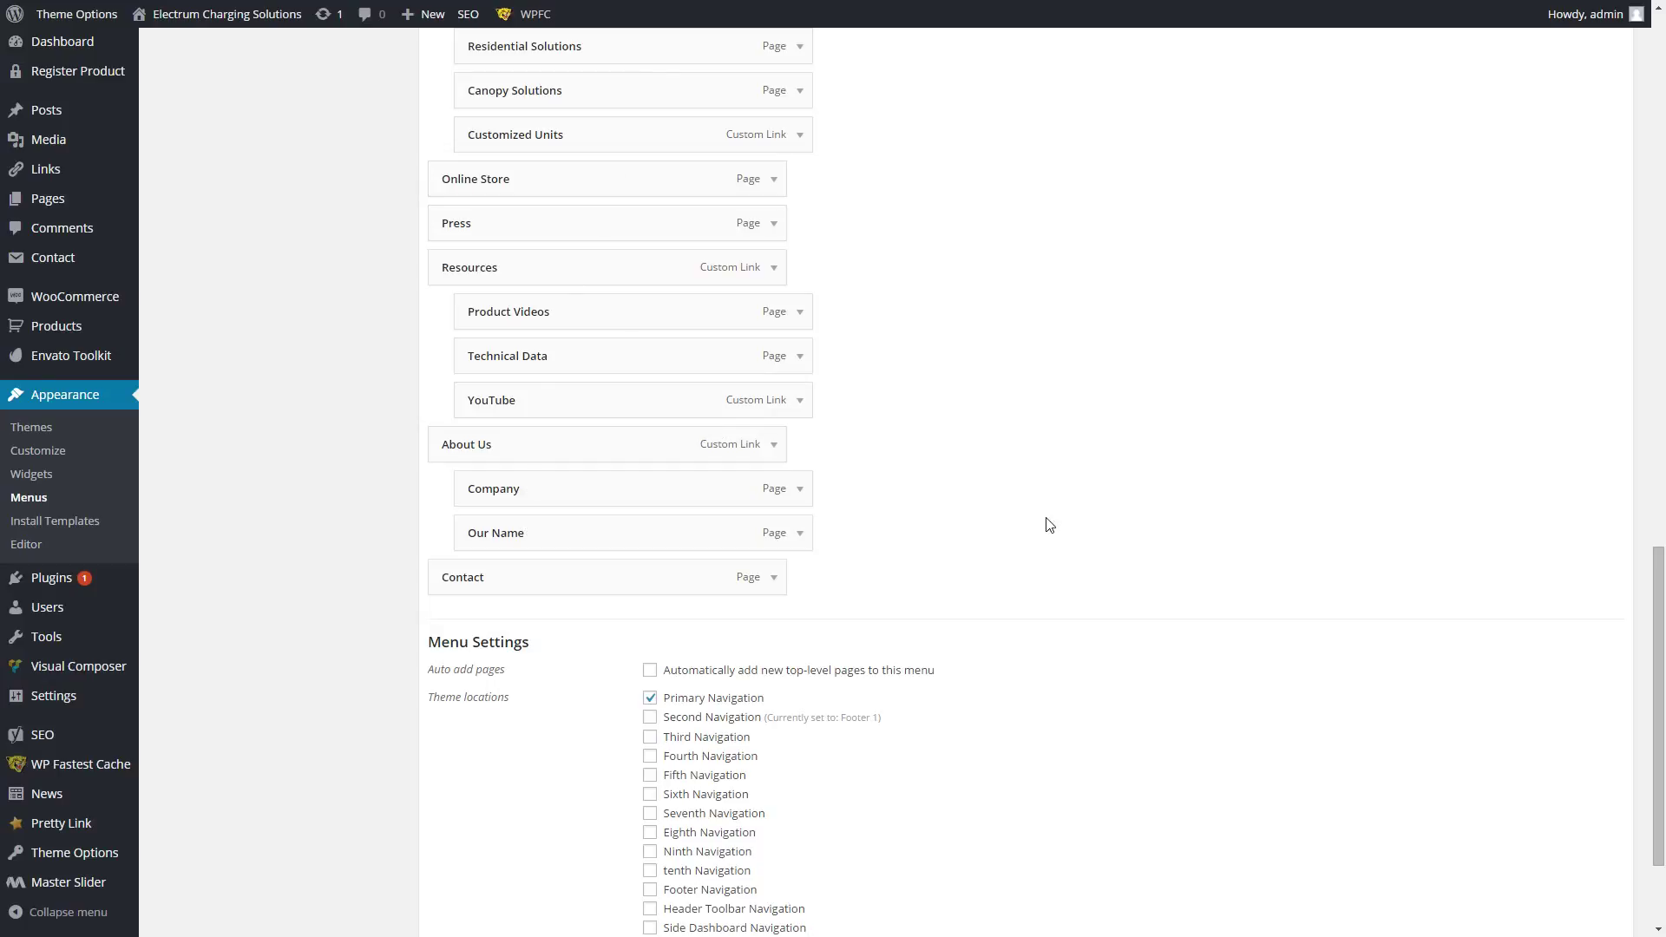
# - Inspect the YouTube menu item's URL and collapse it again
pyautogui.click(799, 401)
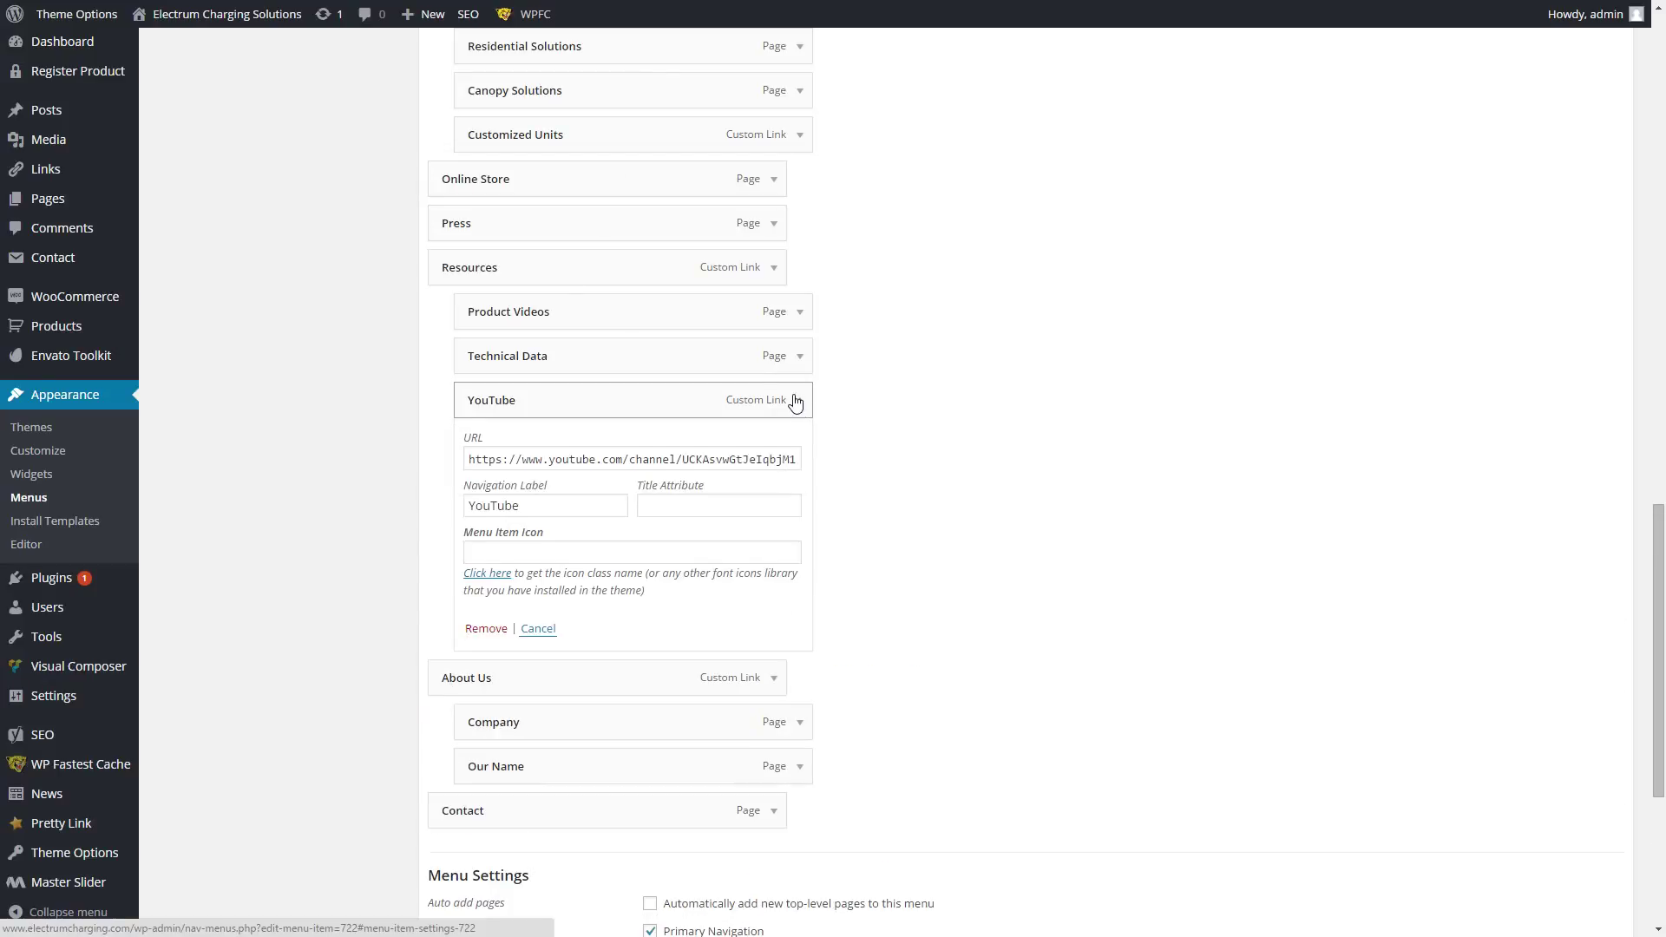
pyautogui.moveTo(468, 459); pyautogui.dragTo(1036, 447)
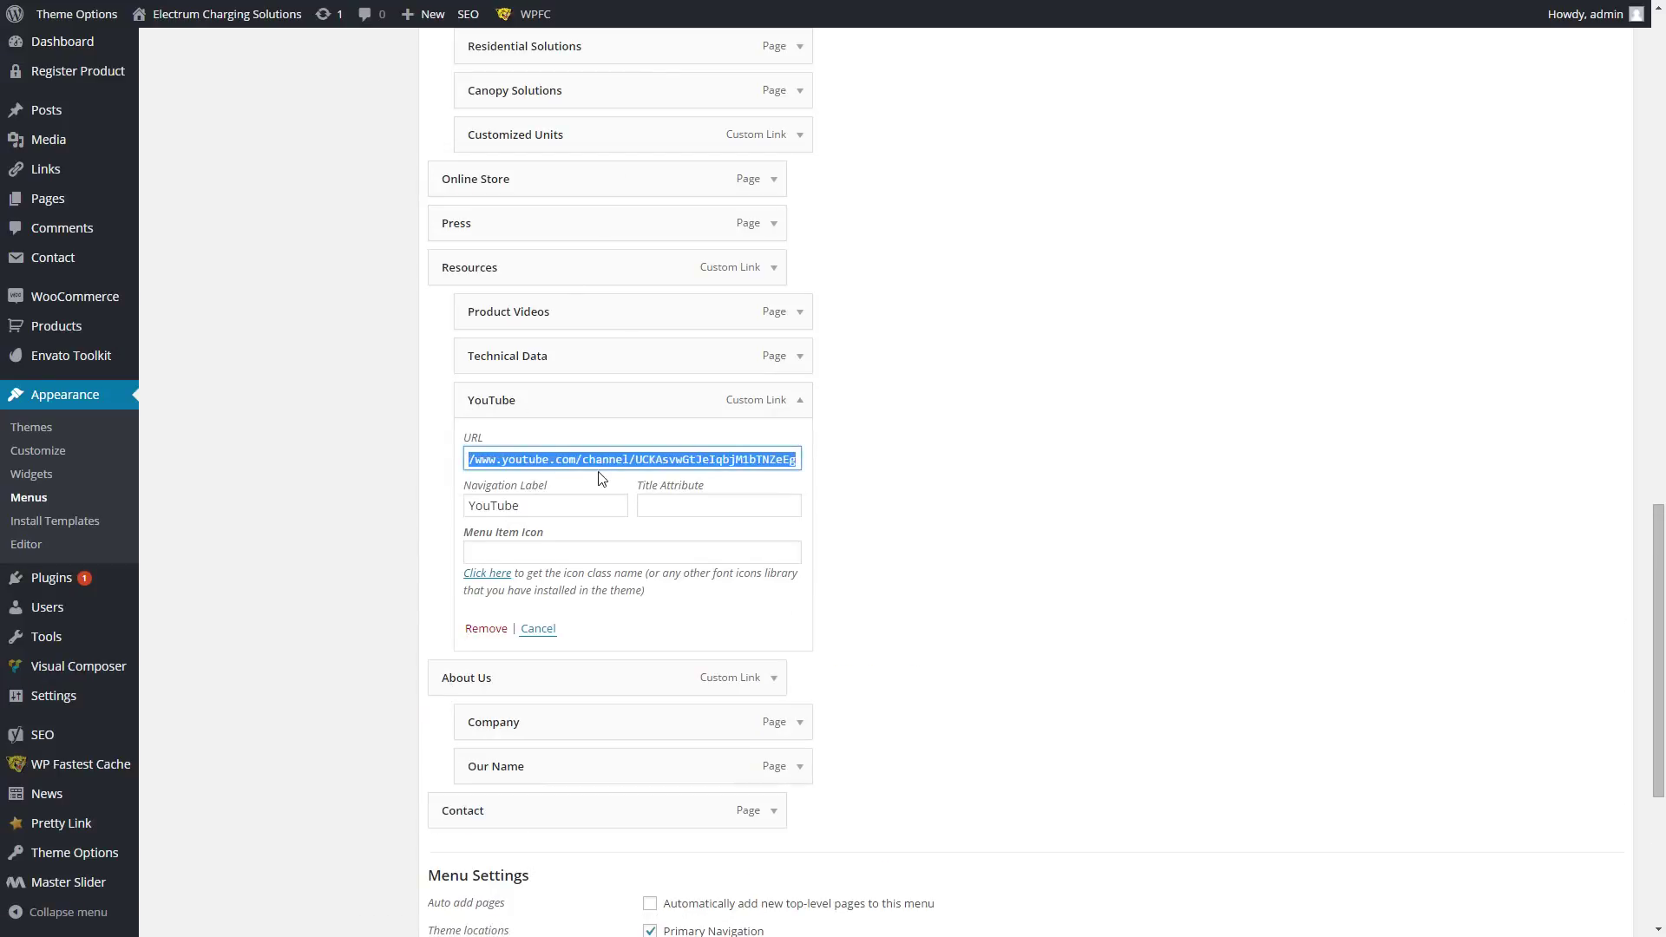
pyautogui.click(602, 478)
pyautogui.click(799, 400)
# - Save the Main Menu and go to the Installed Plugins list
pyautogui.scroll(1, 1004, 525)
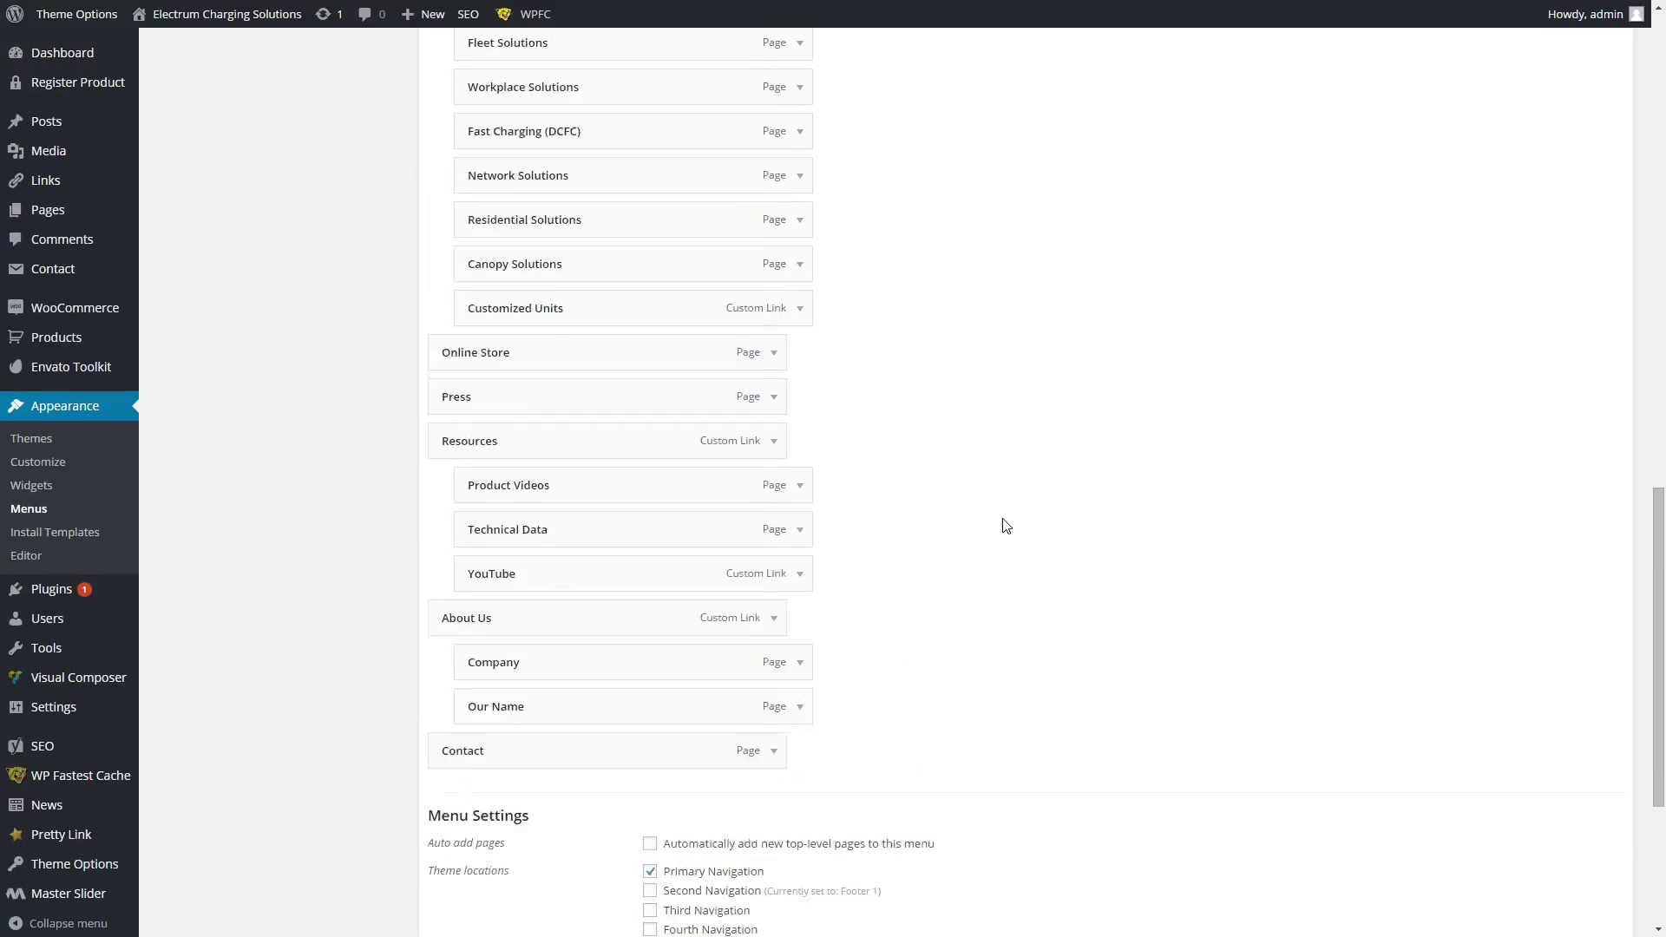
pyautogui.scroll(15, 1024, 529)
pyautogui.click(1600, 218)
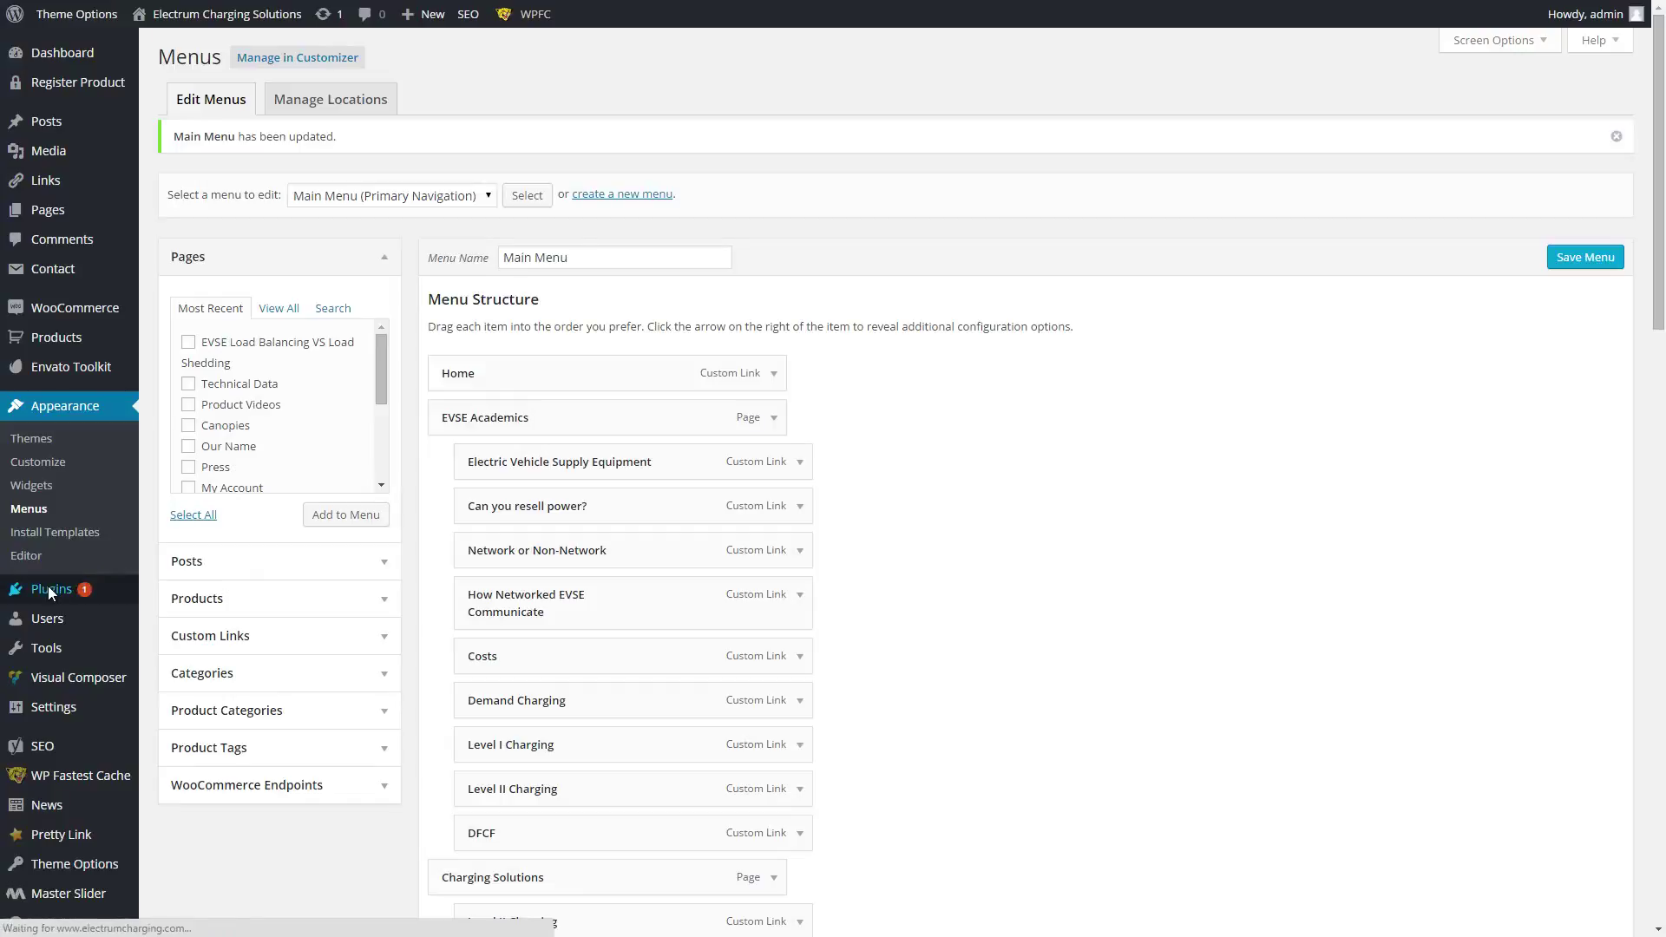
pyautogui.moveTo(48, 586)
pyautogui.click(57, 595)
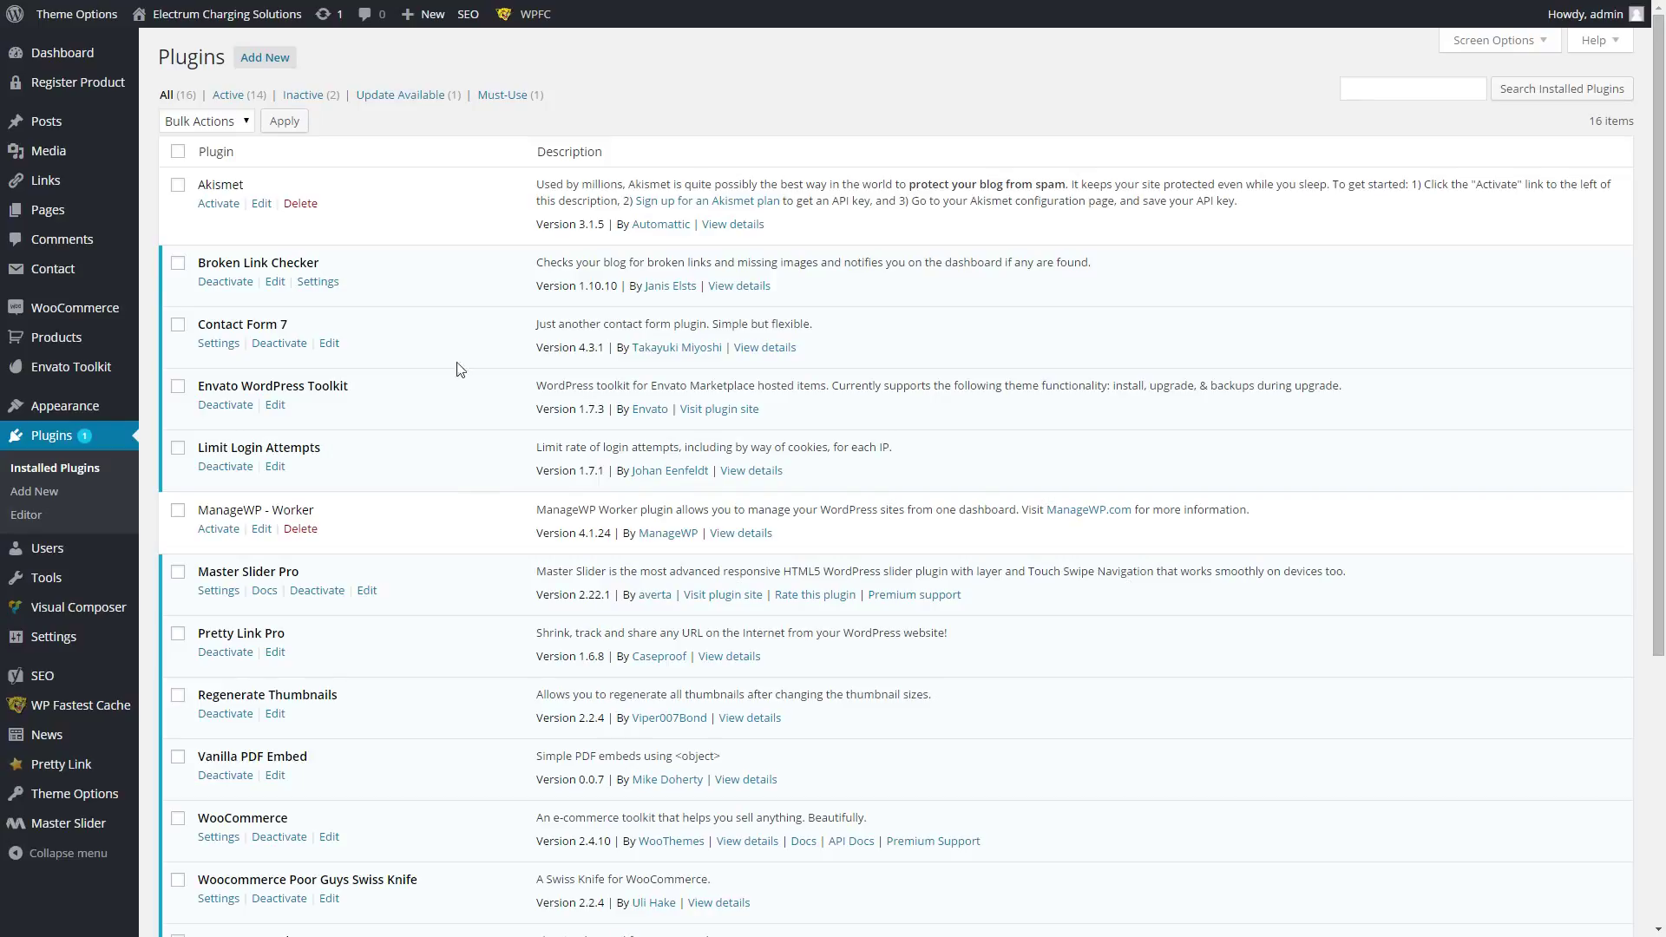
# - Update the Yoast SEO plugin to version 3.0.6 with 'update now'
pyautogui.scroll(-1, 452, 401)
pyautogui.scroll(-2, 480, 414)
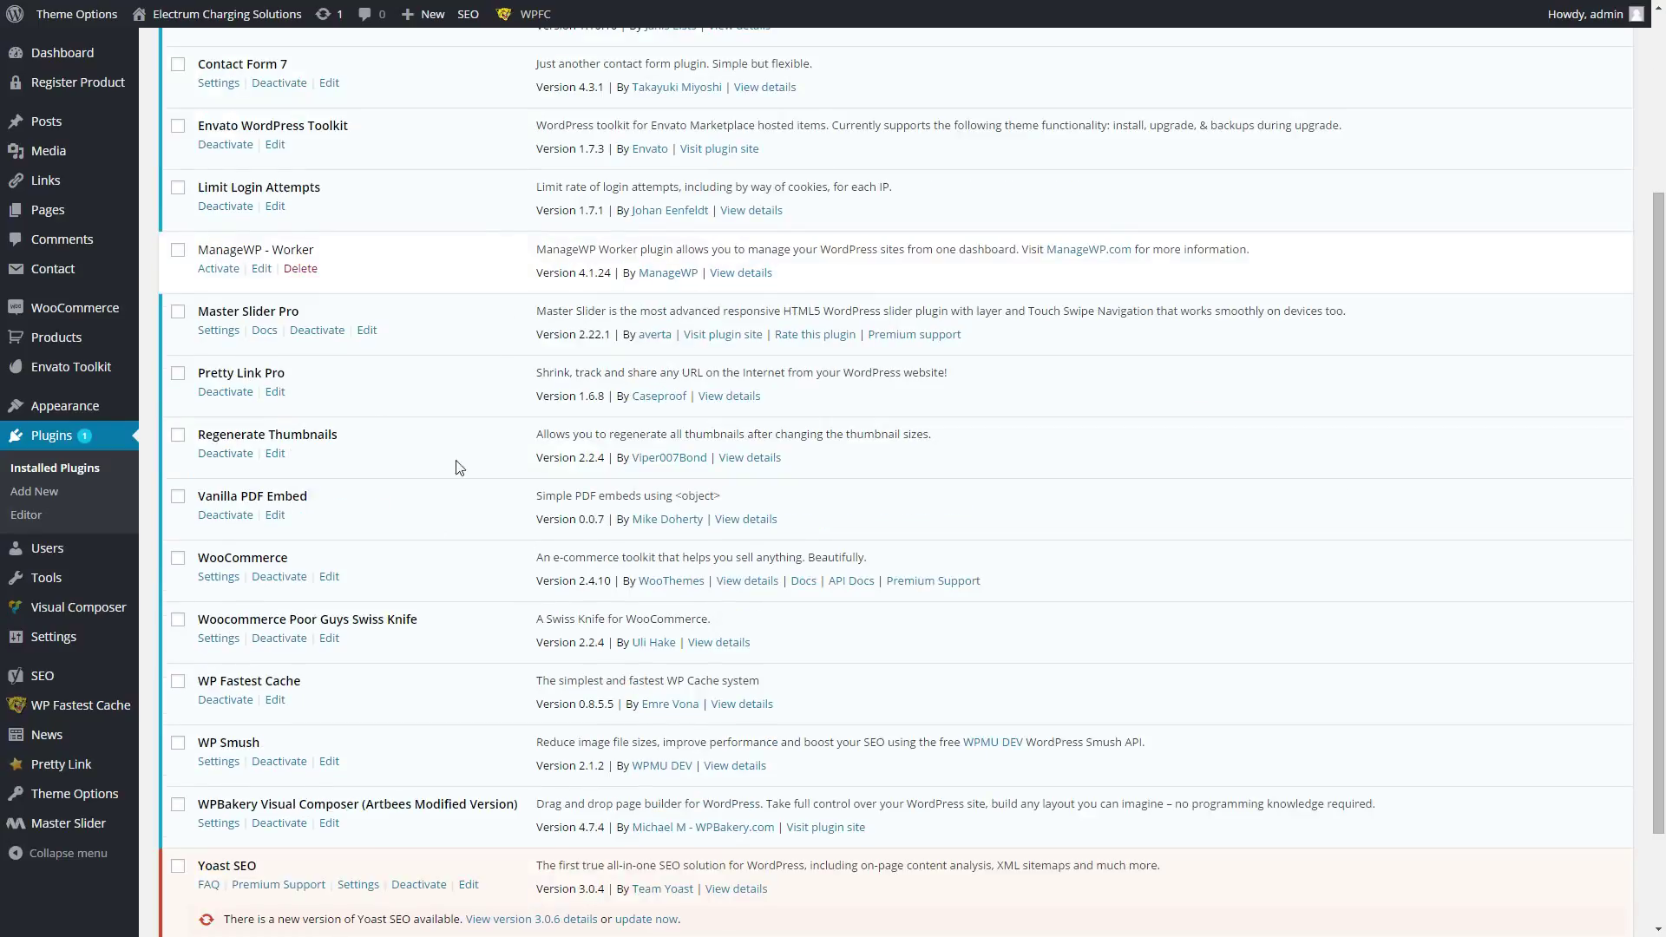
pyautogui.scroll(-2, 556, 538)
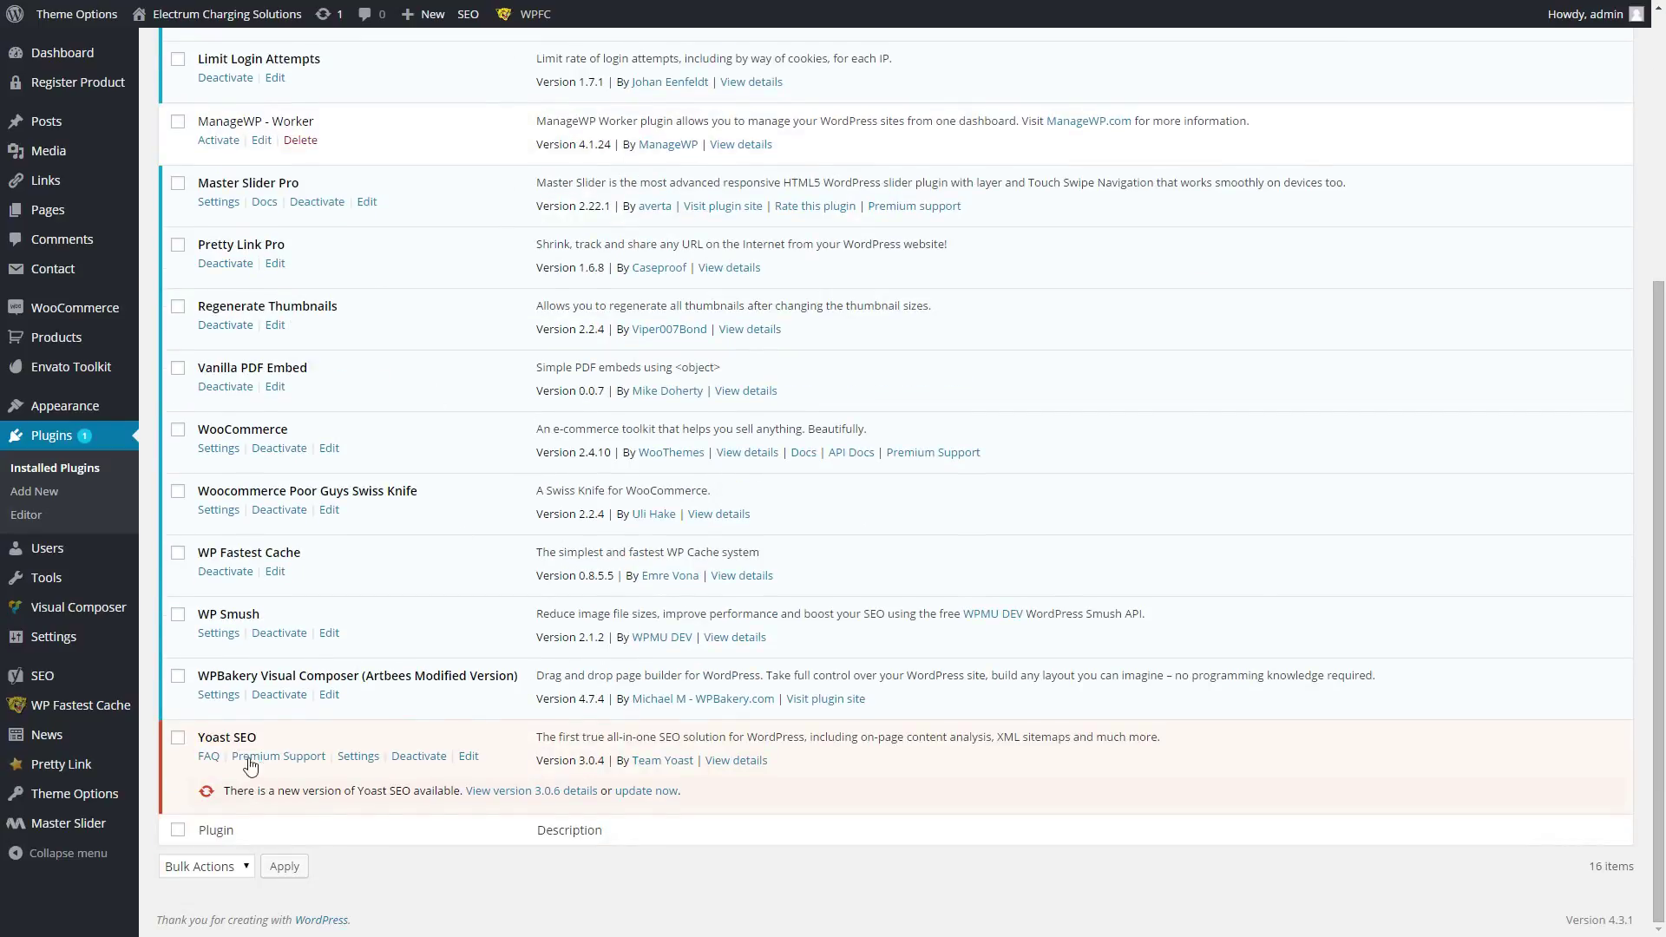
pyautogui.moveTo(261, 738); pyautogui.dragTo(193, 735)
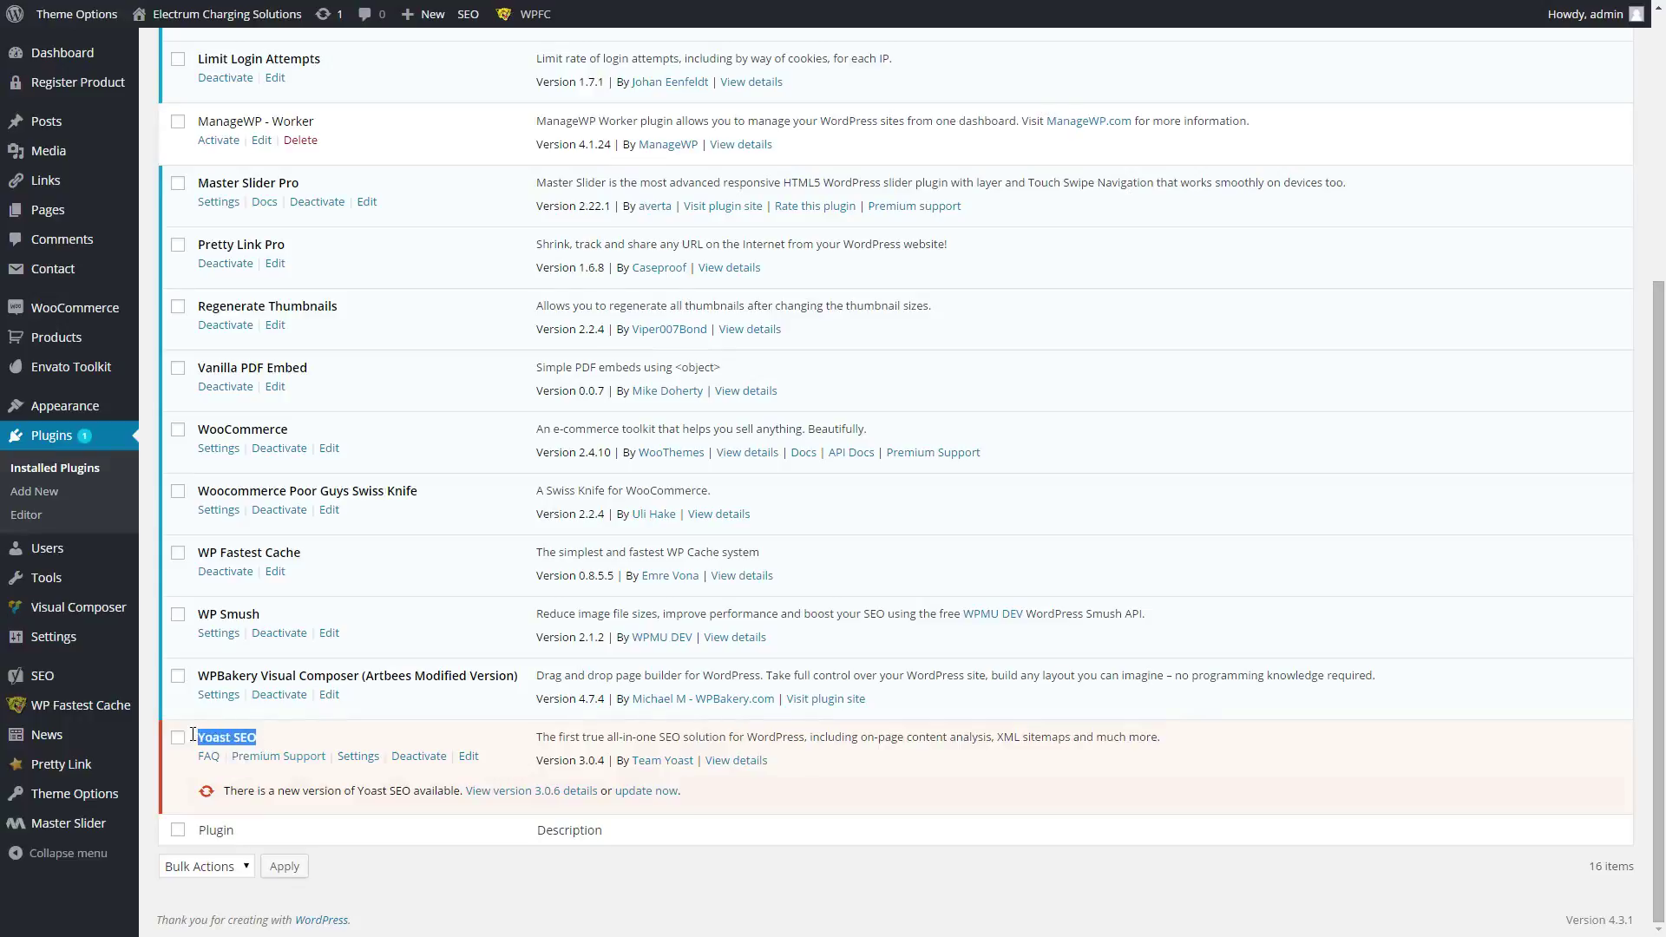
pyautogui.click(646, 791)
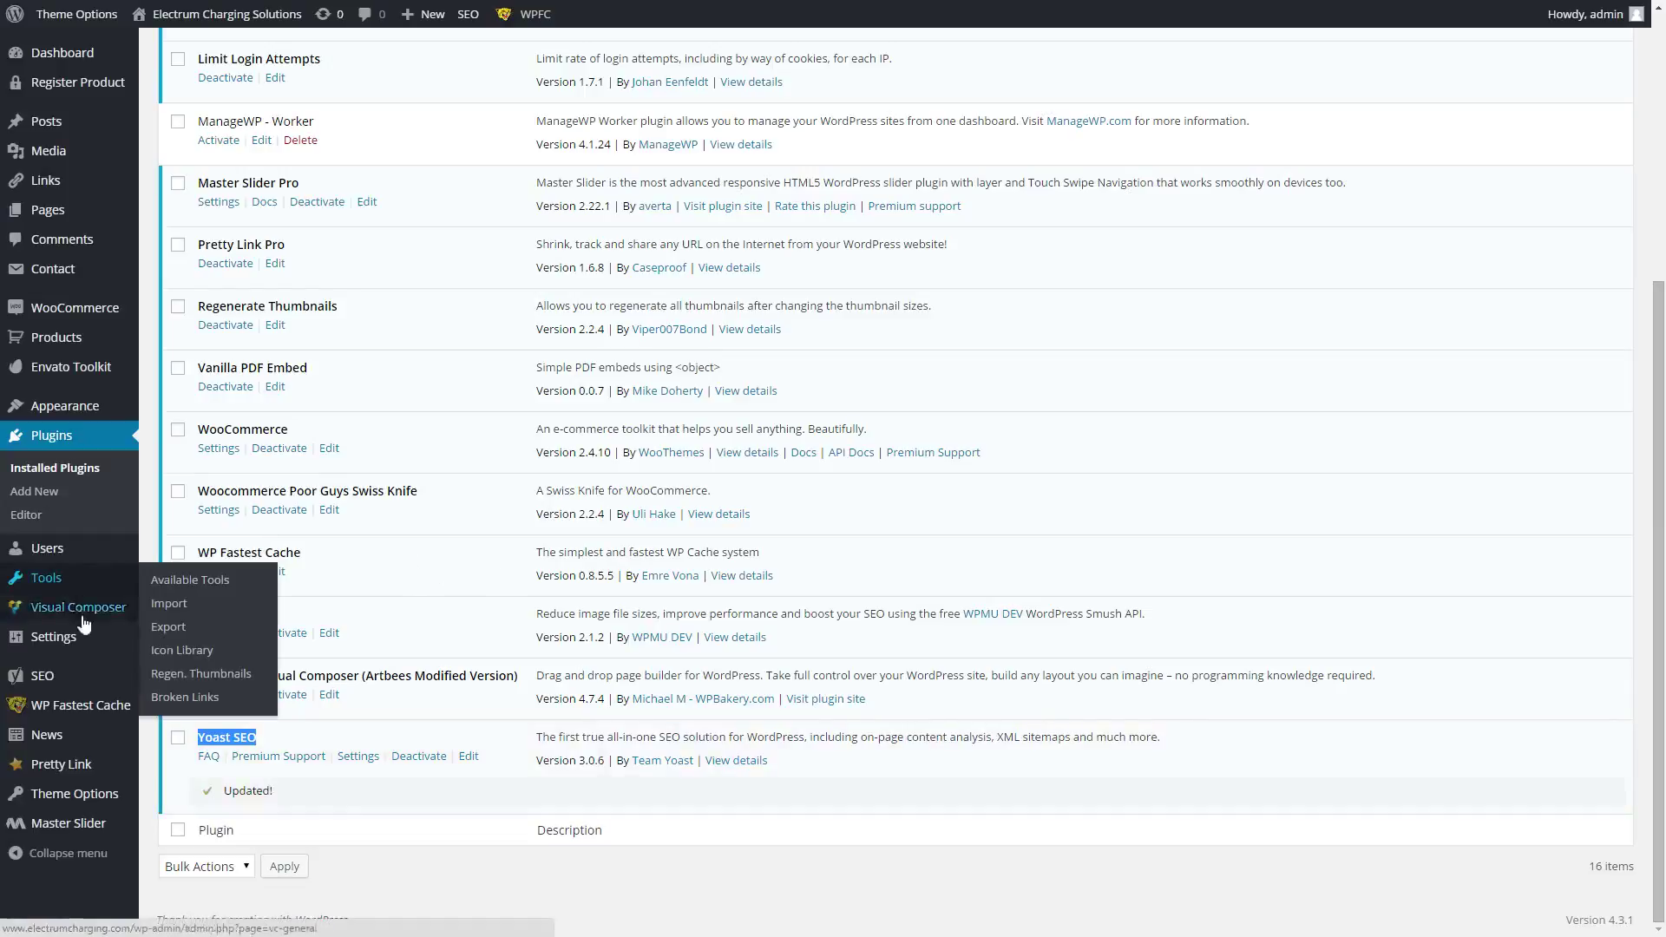
# - Open the store's Products list from the sidebar
pyautogui.moveTo(97, 655)
pyautogui.scroll(1, 87, 407)
pyautogui.scroll(-1, 512, 520)
pyautogui.scroll(5, 146, 435)
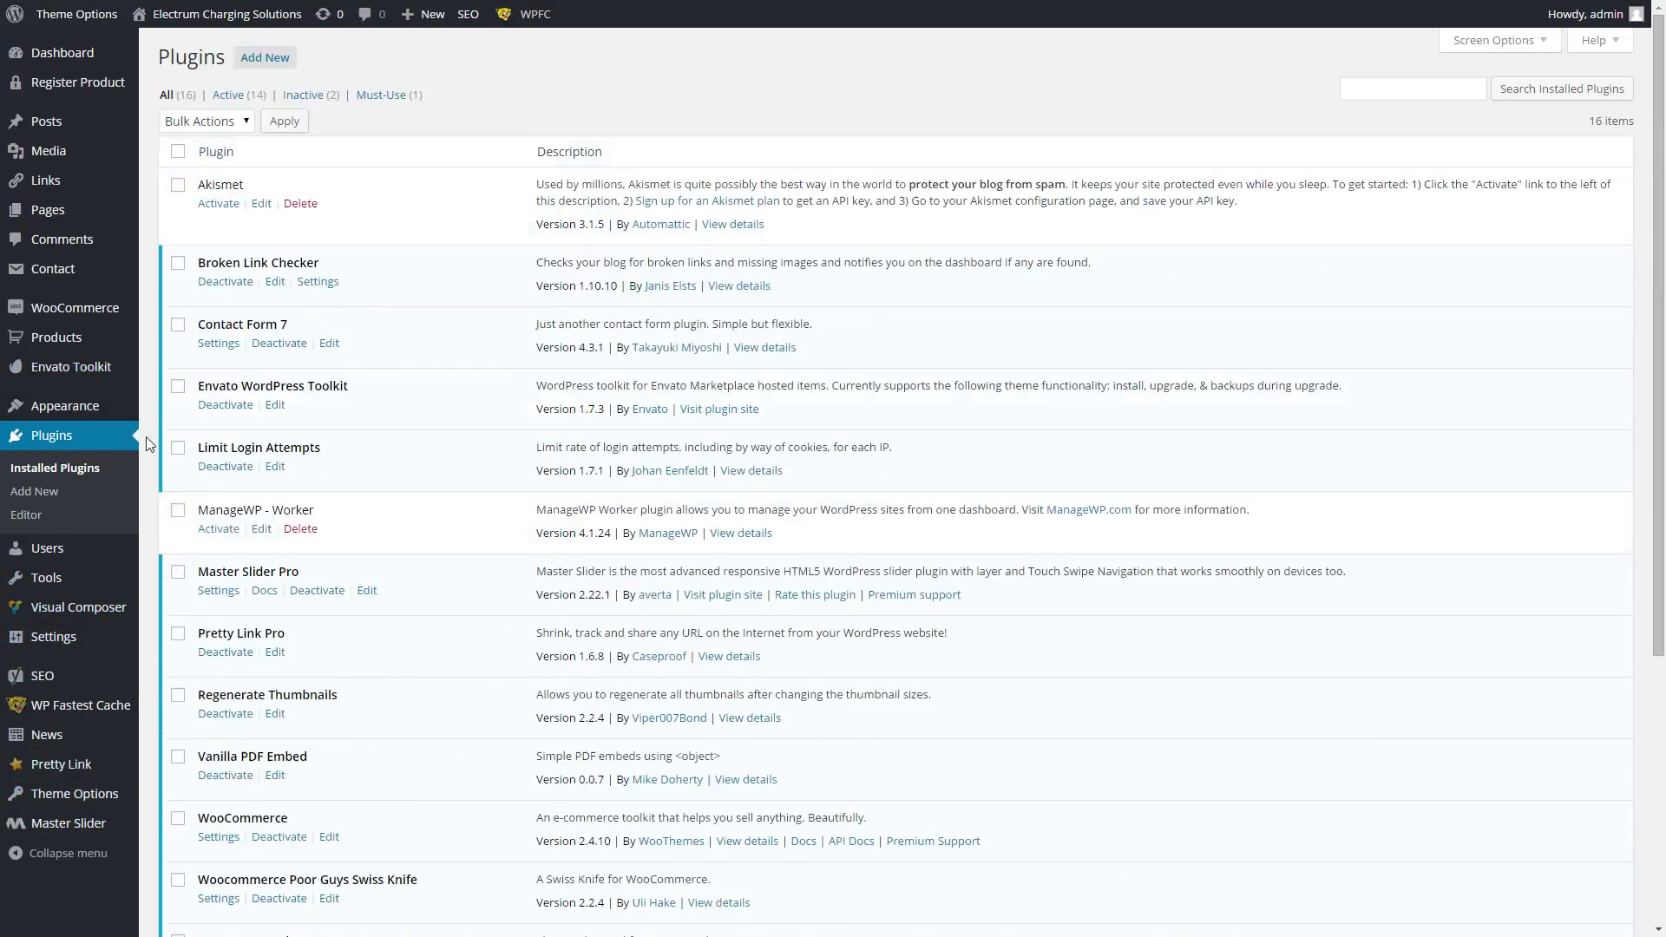
pyautogui.moveTo(77, 307)
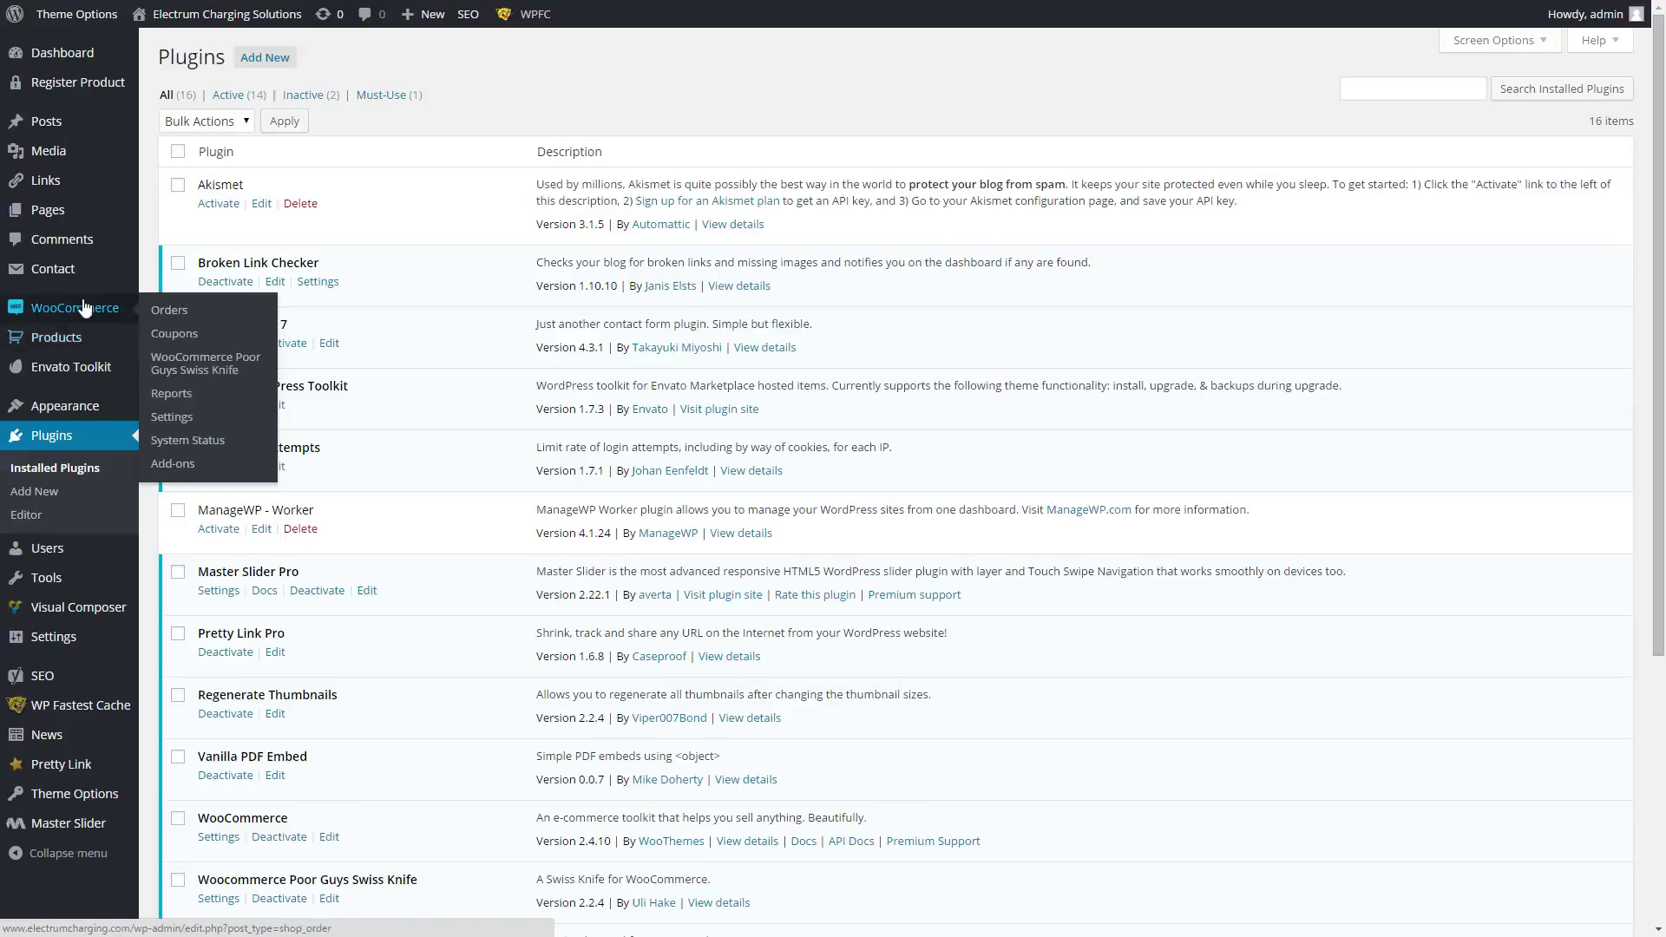
pyautogui.click(68, 344)
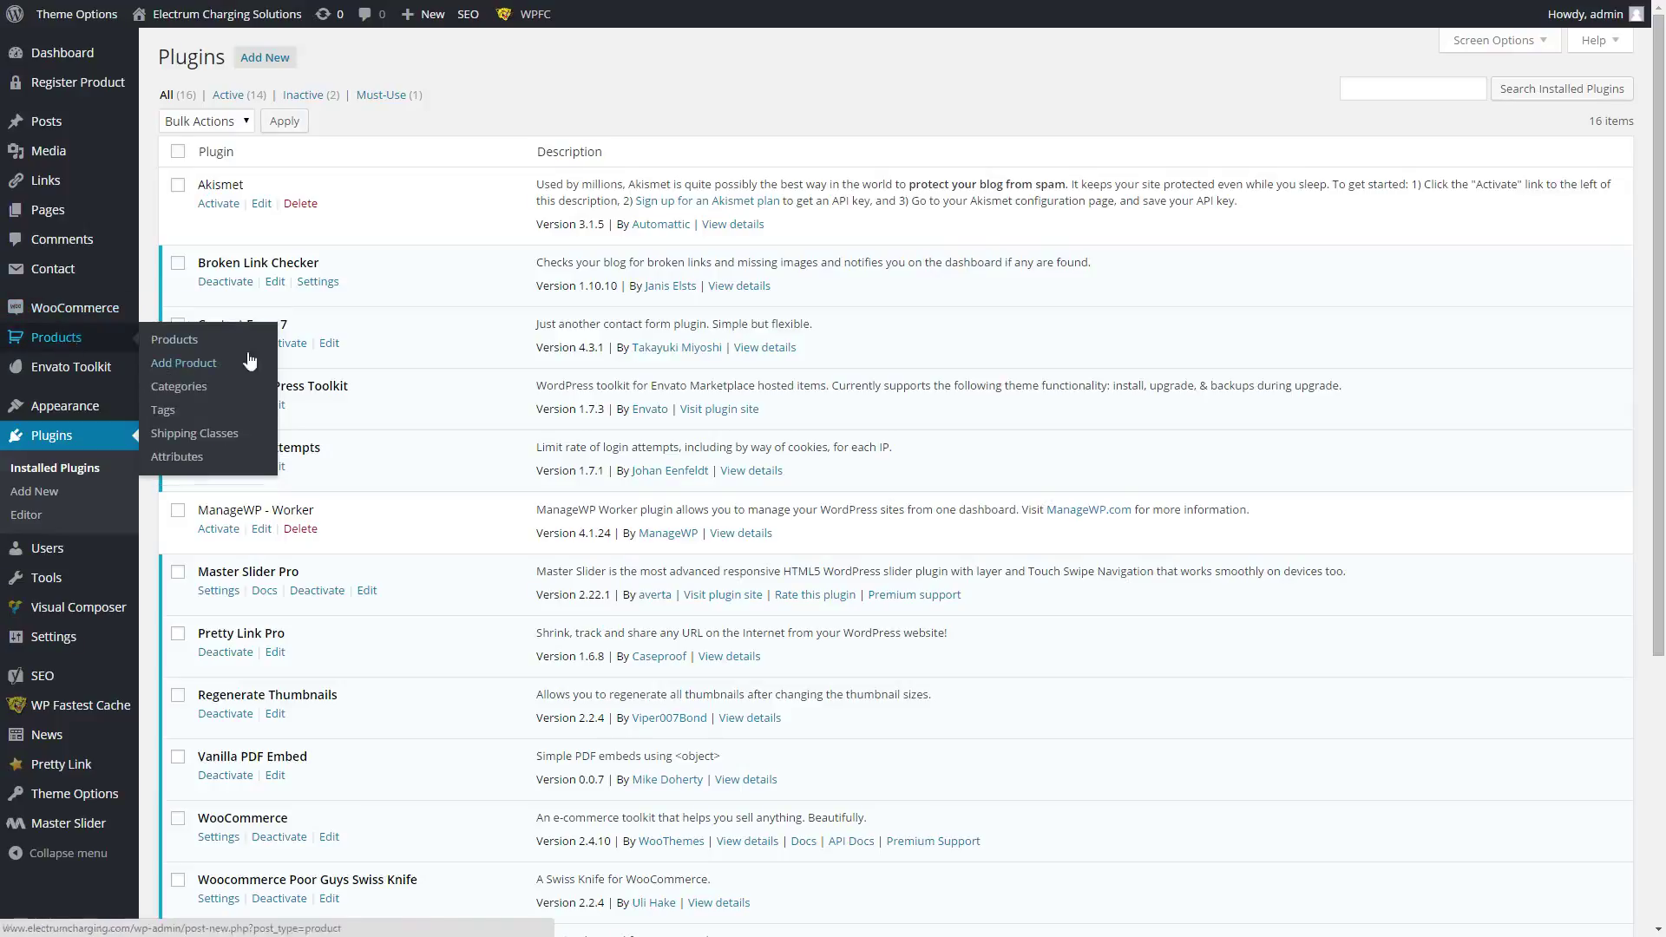
pyautogui.click(93, 341)
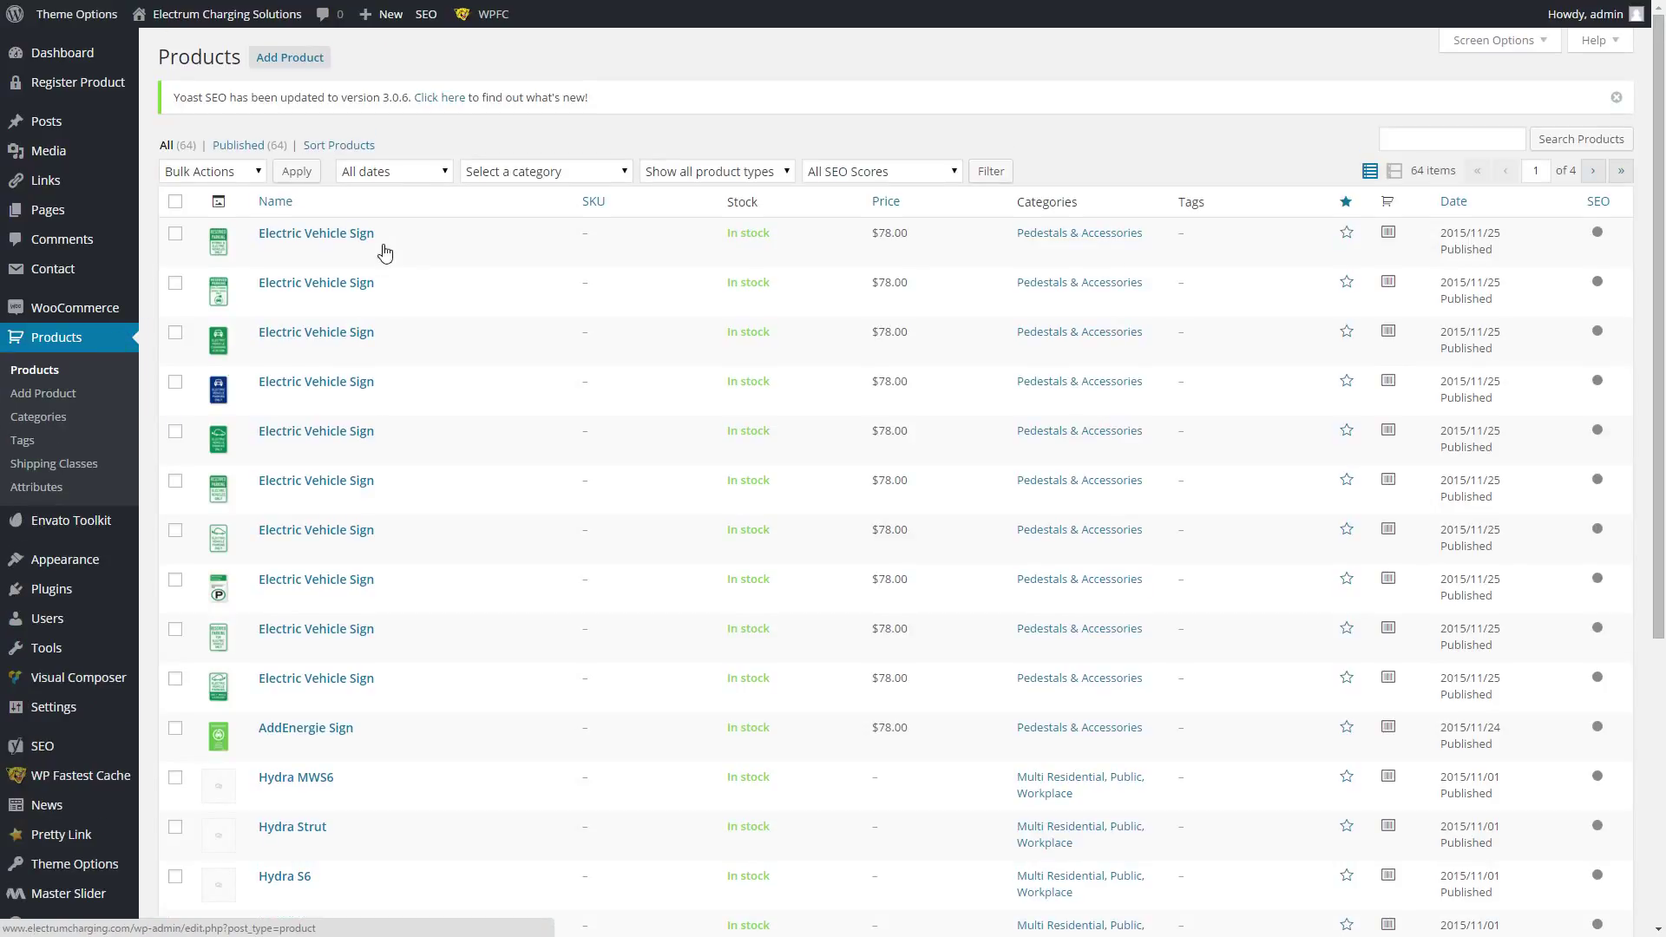
# - Go to the second page of products and open Prewire Kit 30 A 32A 40A
pyautogui.scroll(-2, 383, 260)
pyautogui.scroll(-4, 373, 261)
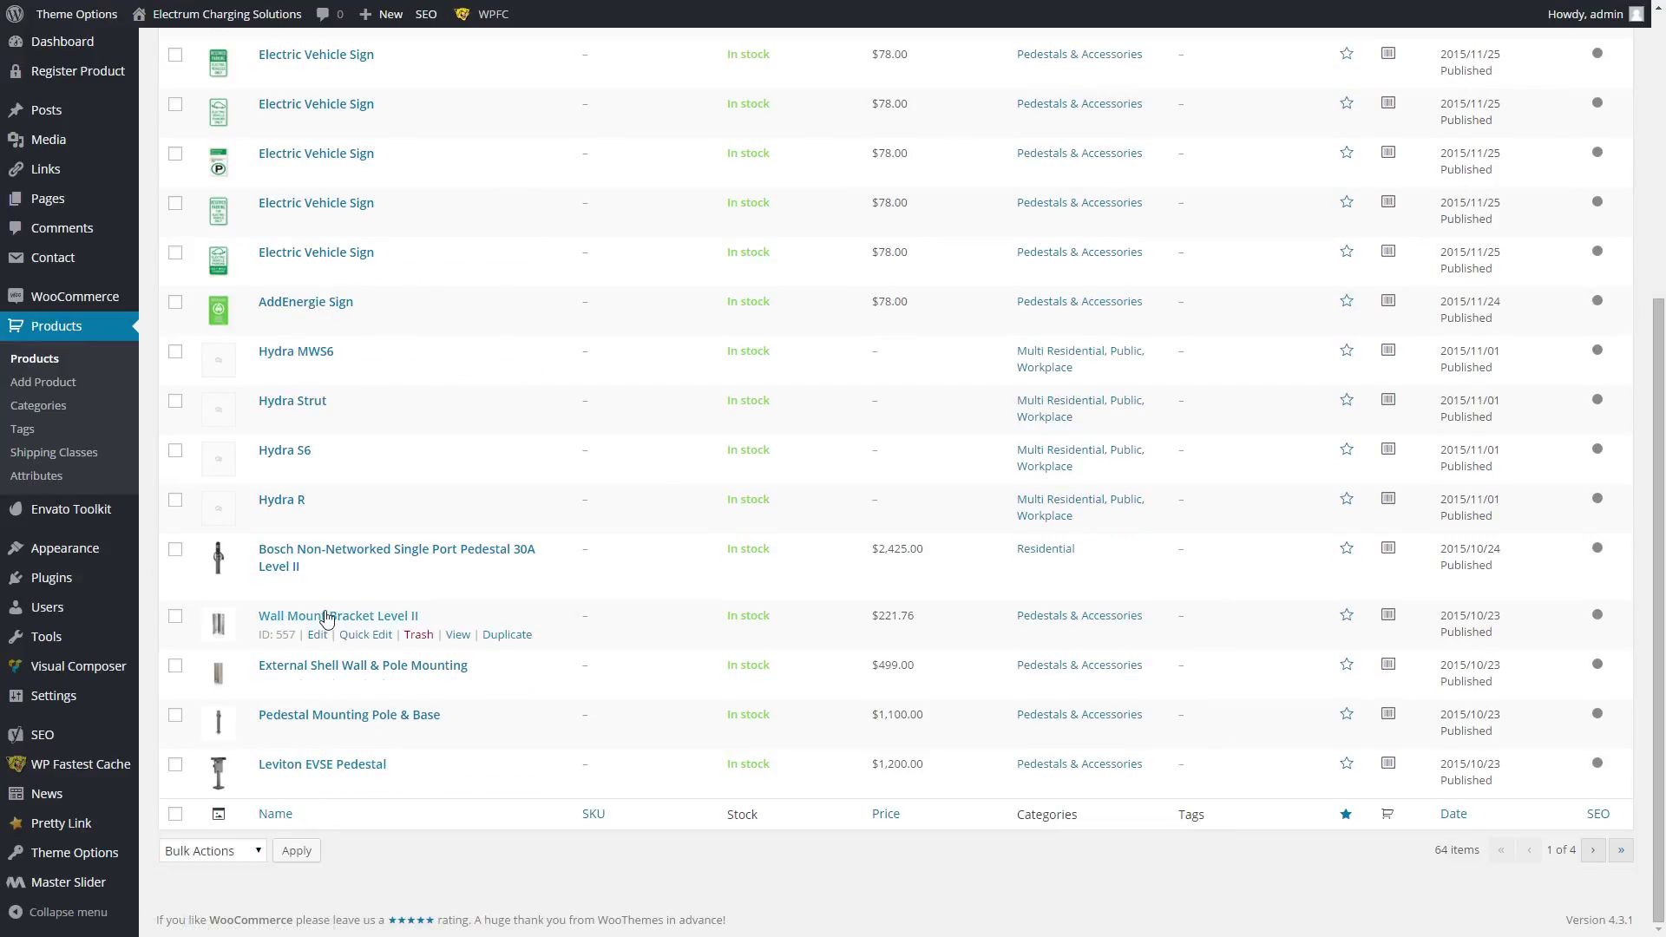
pyautogui.scroll(5, 533, 677)
pyautogui.scroll(-5, 536, 664)
pyautogui.click(1592, 849)
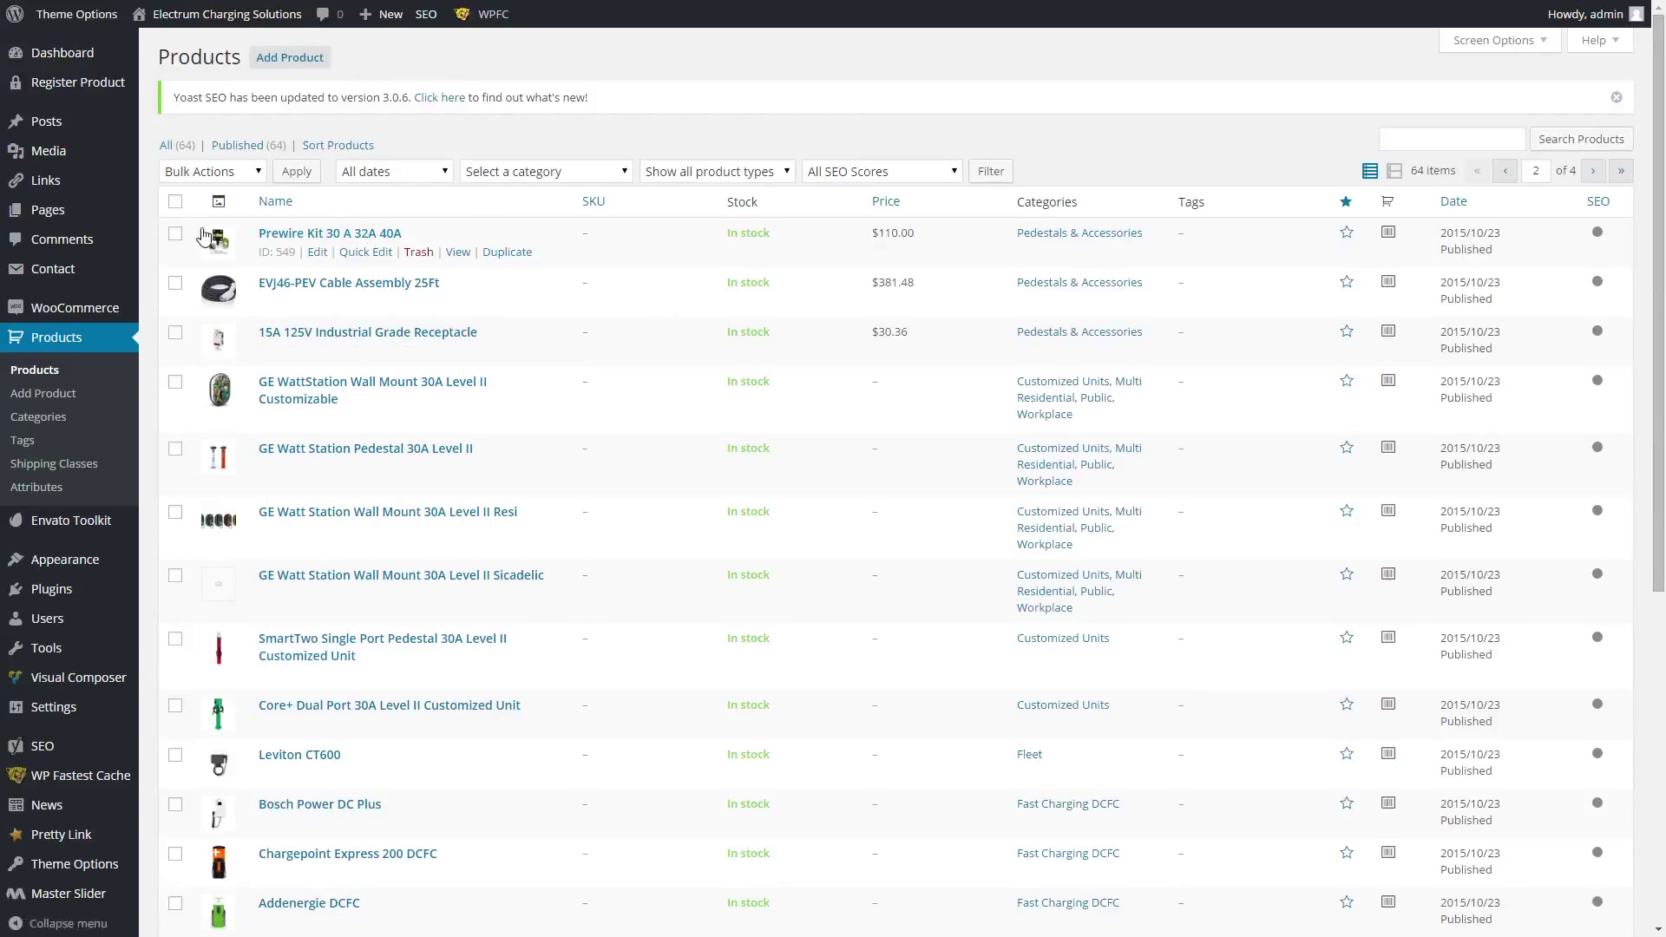
pyautogui.click(318, 253)
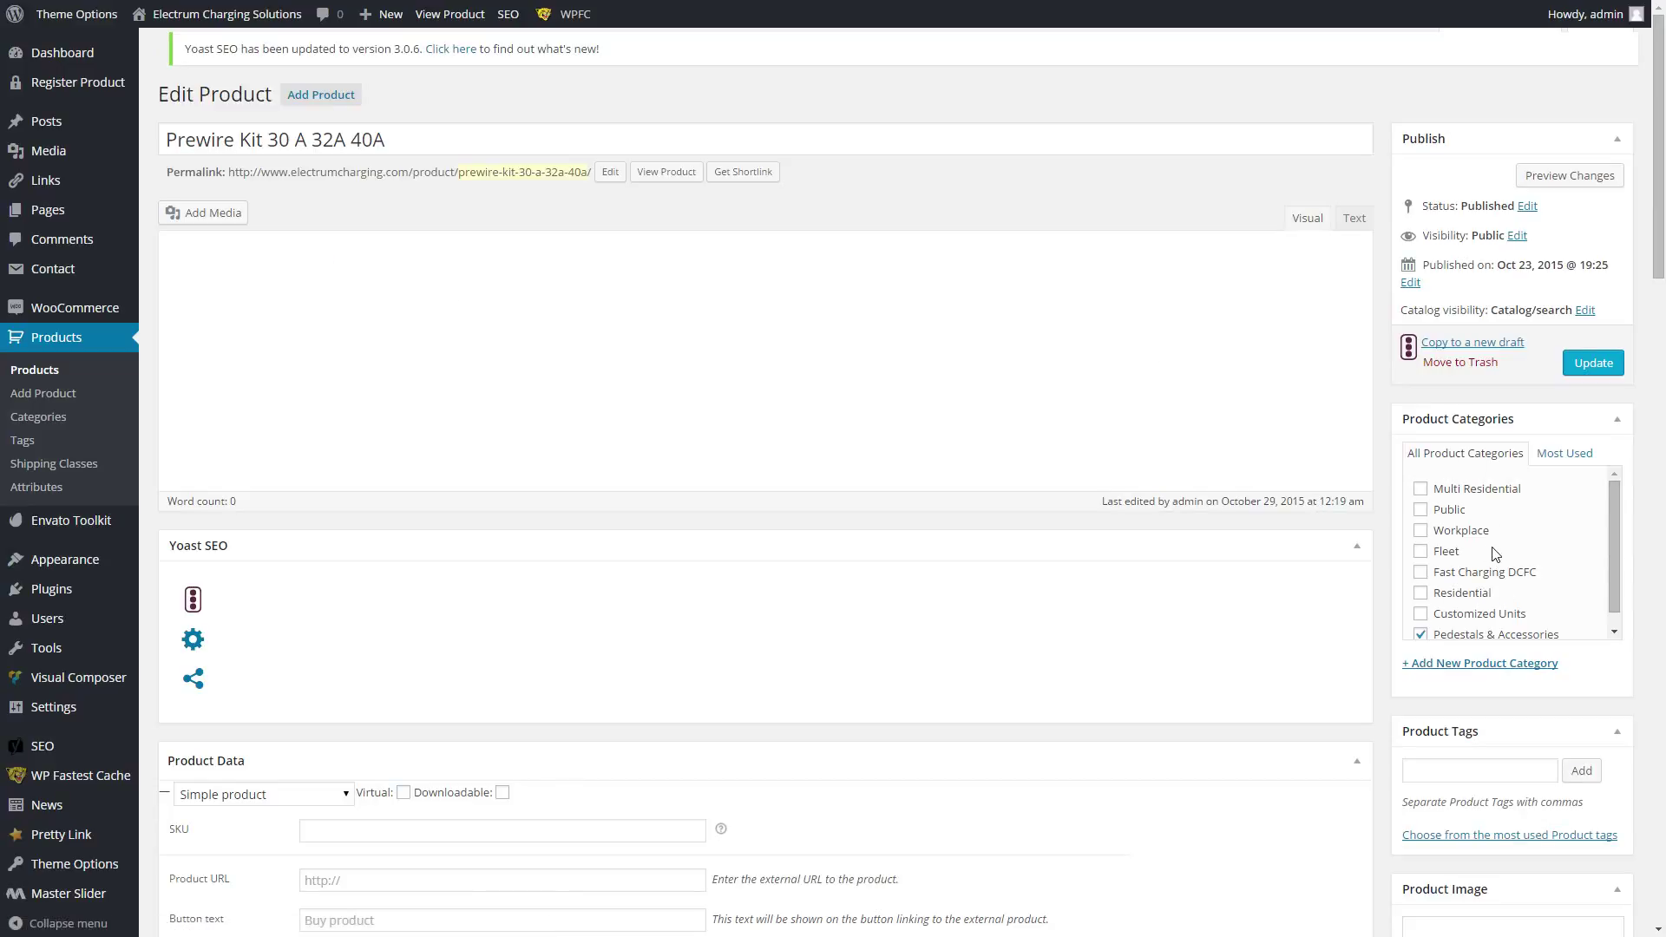
# - Review the product's regular price 110.00 and empty sale price
pyautogui.scroll(-2, 1488, 554)
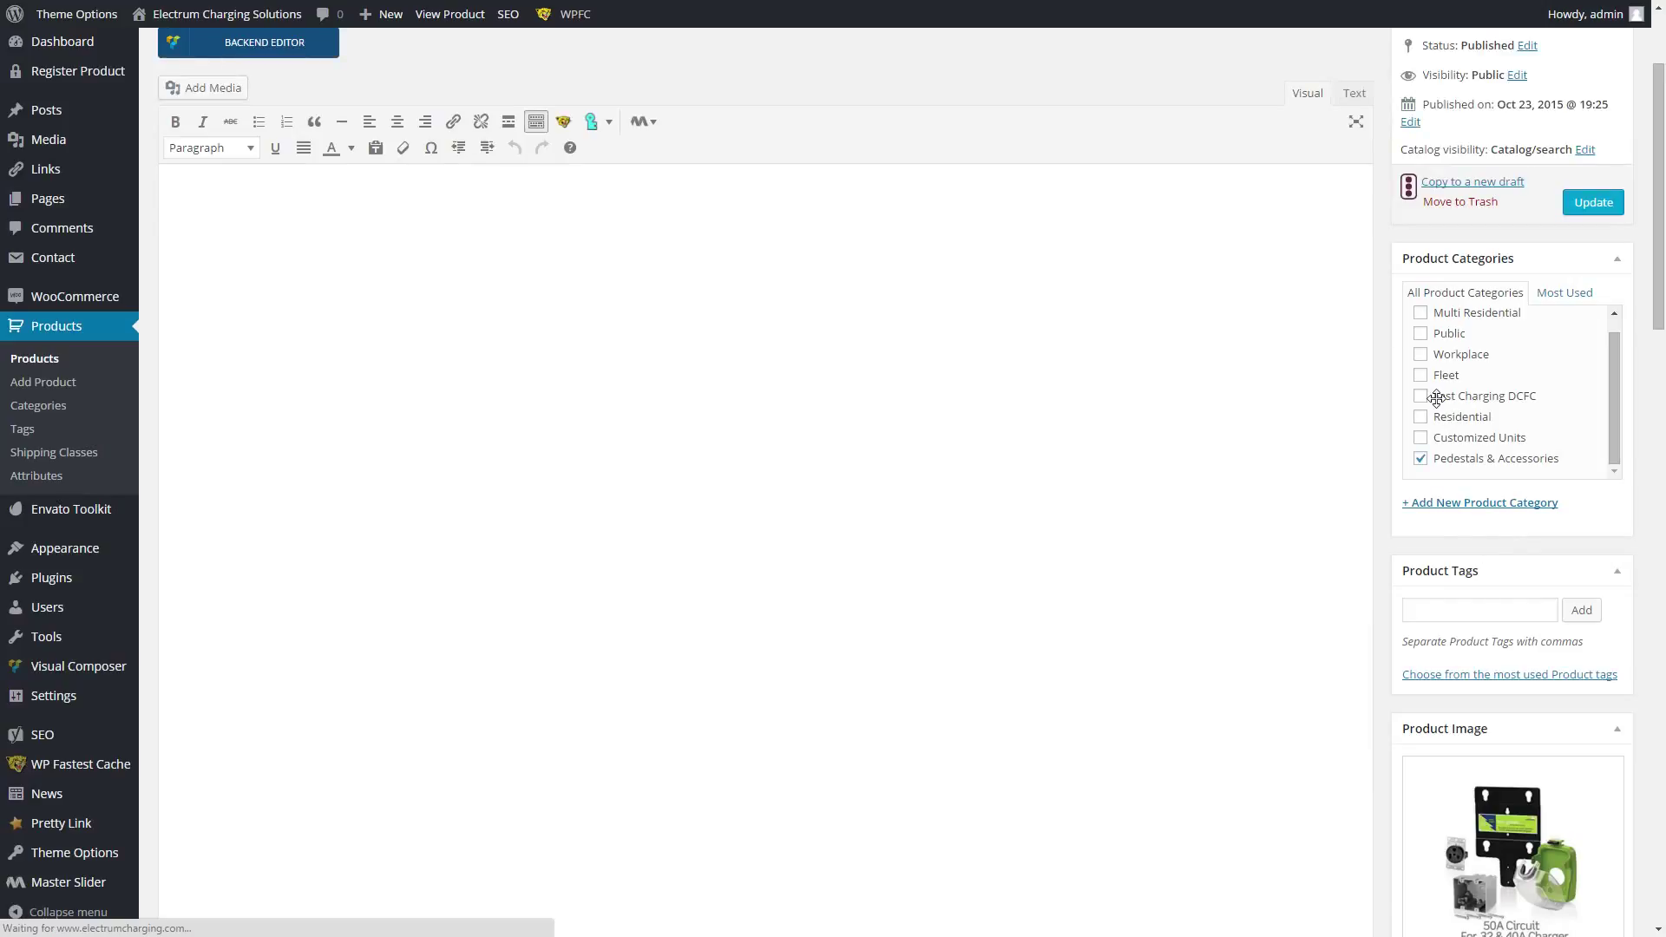
pyautogui.scroll(-5, 500, 303)
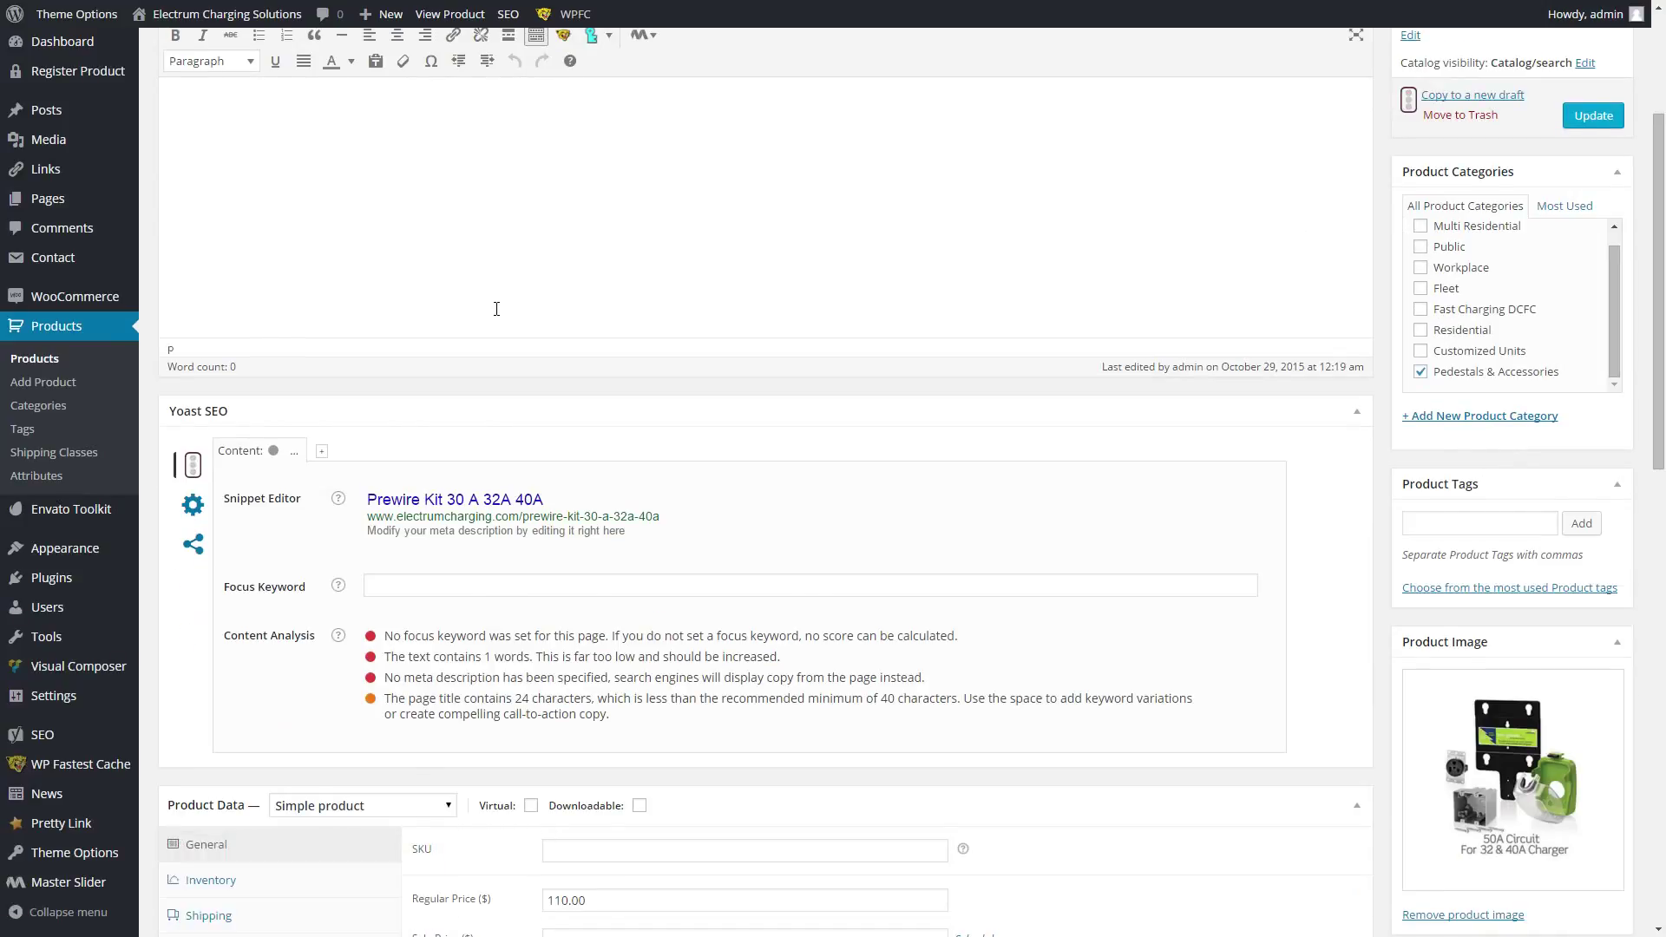
pyautogui.scroll(-3, 647, 320)
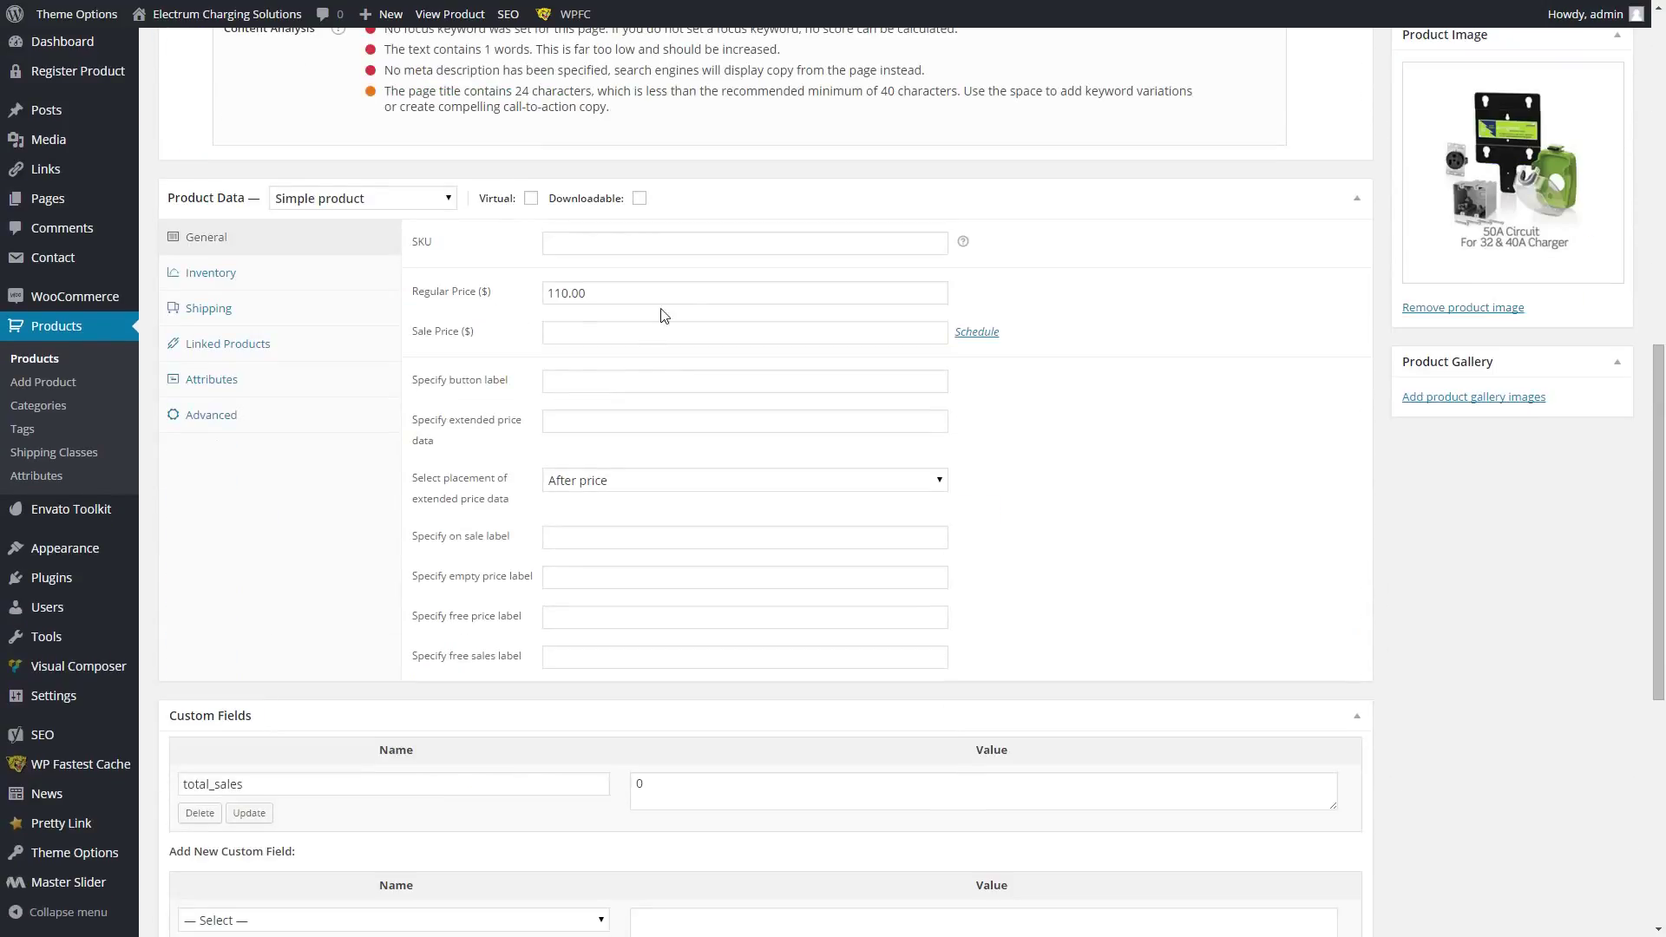
pyautogui.moveTo(657, 291); pyautogui.dragTo(532, 291)
pyautogui.click(615, 331)
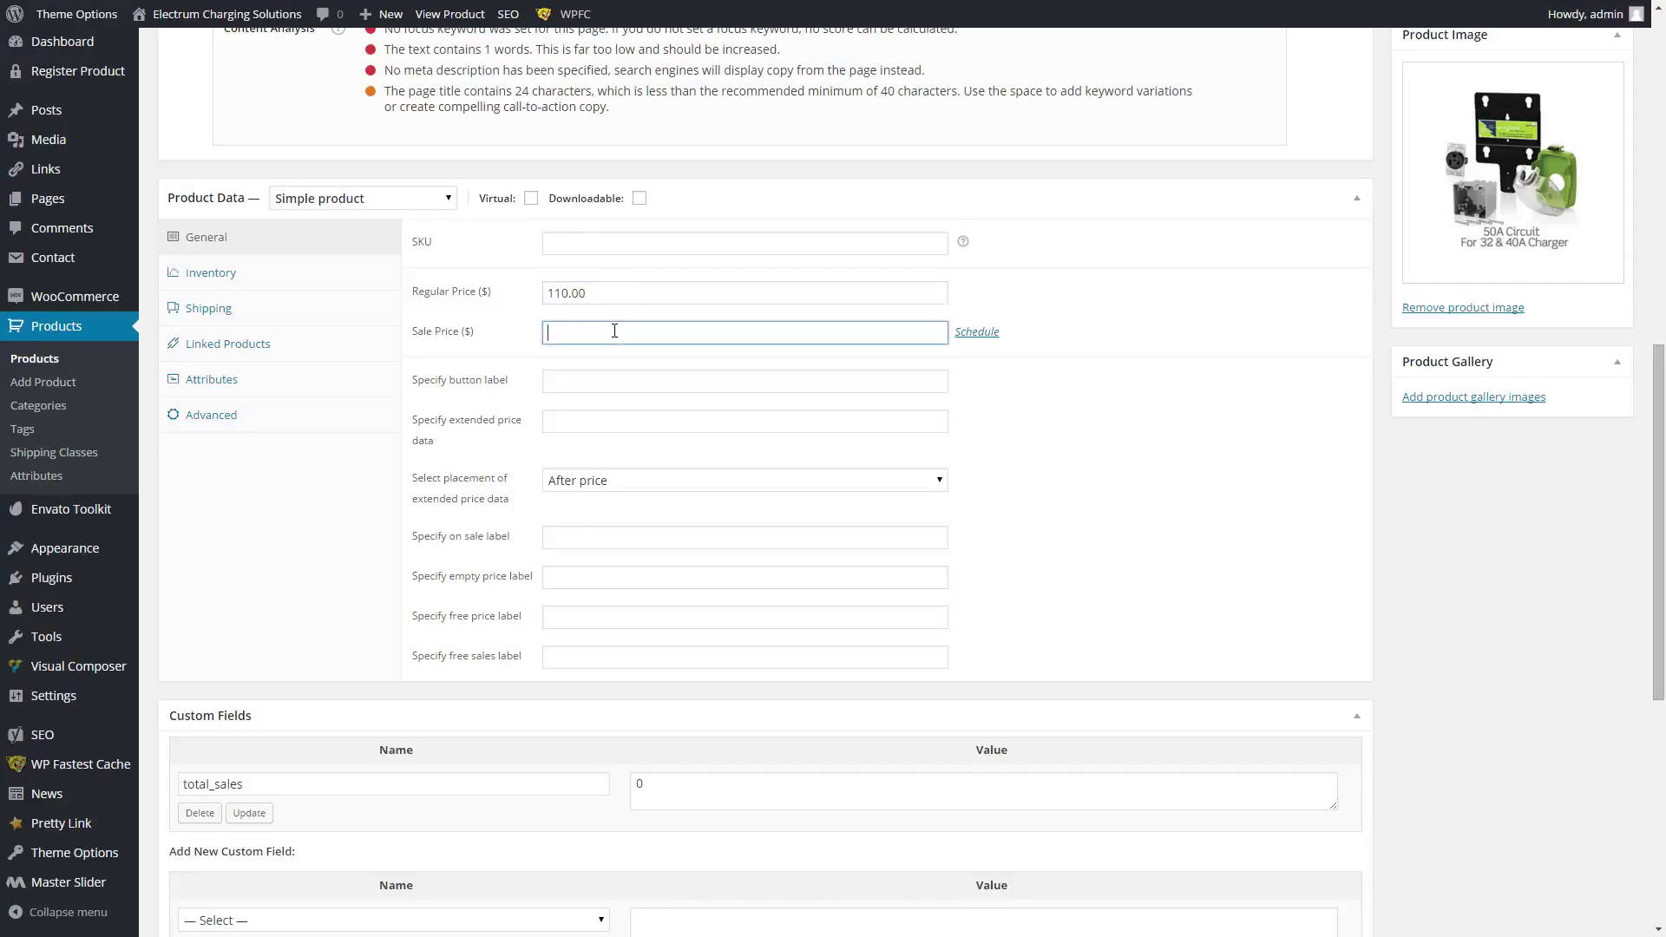
# - Review the Inventory, Shipping, Linked Products, Attributes and Advanced tabs, then open Orders
pyautogui.click(303, 283)
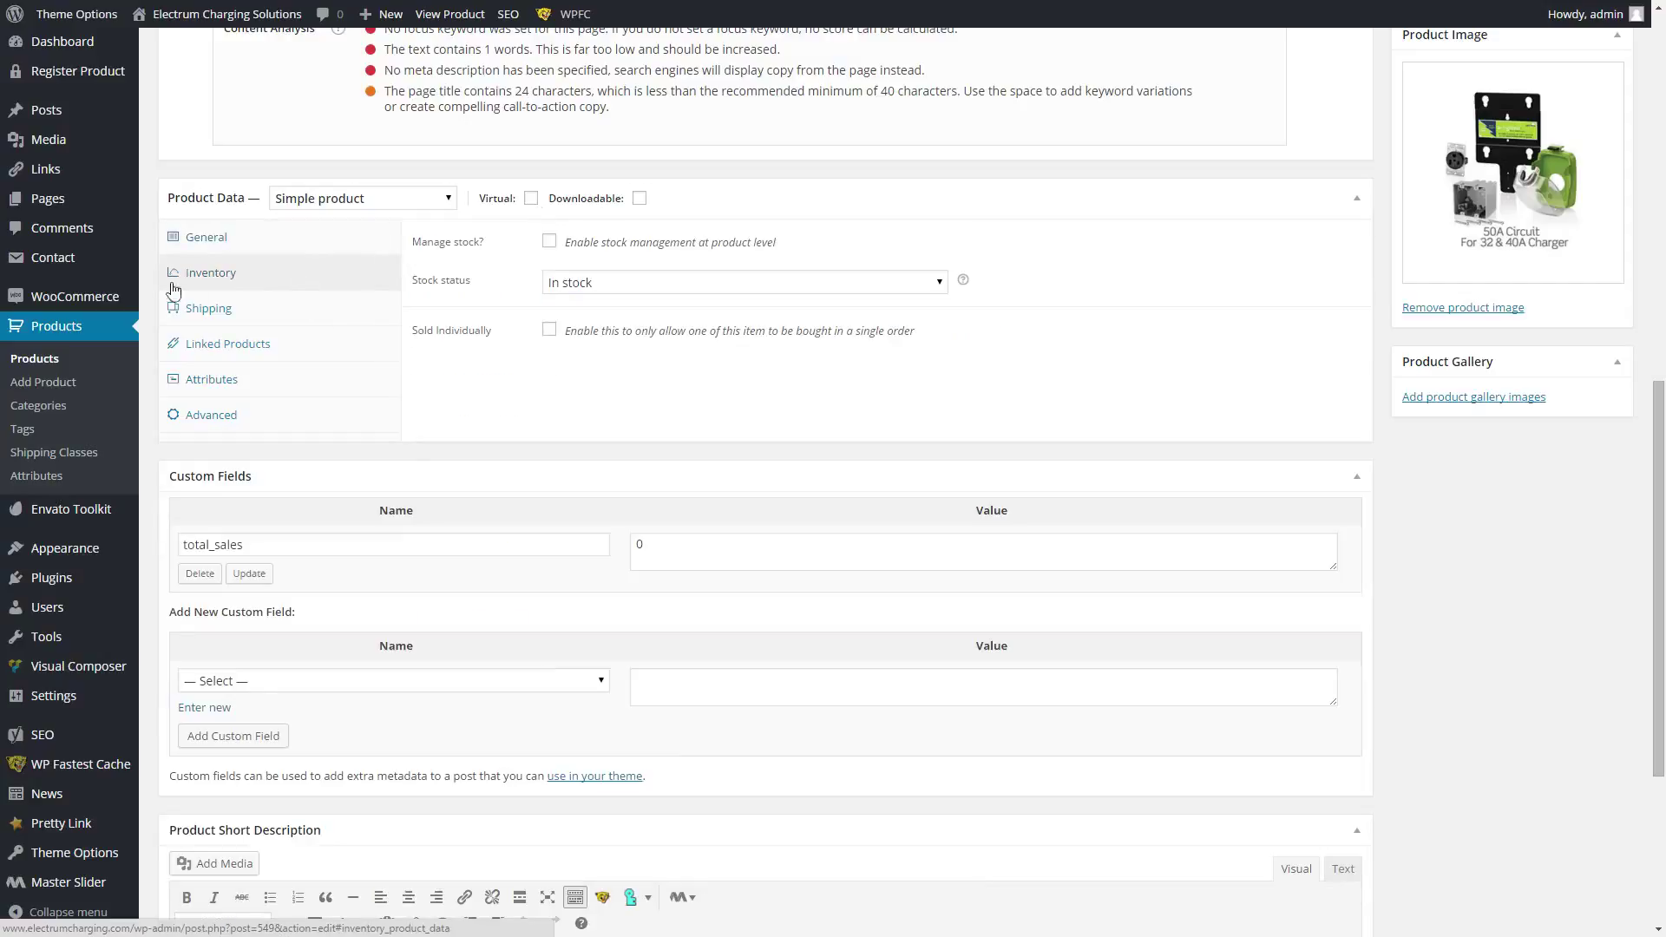
pyautogui.click(347, 314)
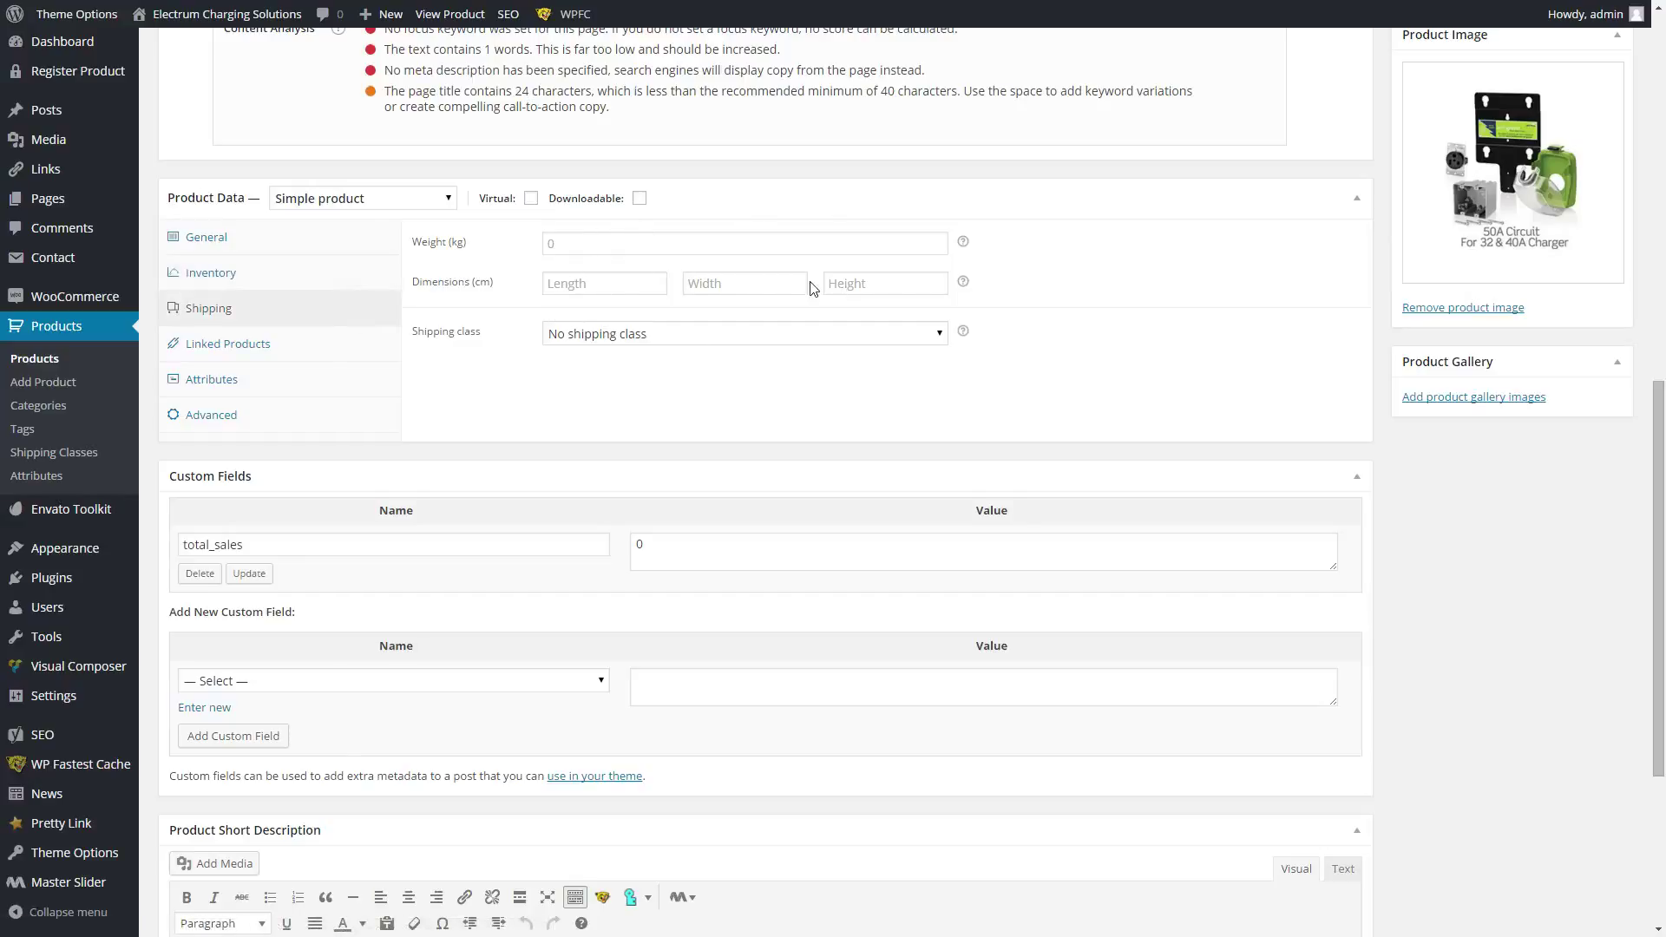
pyautogui.click(281, 354)
pyautogui.click(349, 382)
pyautogui.click(334, 425)
pyautogui.click(333, 383)
pyautogui.click(328, 354)
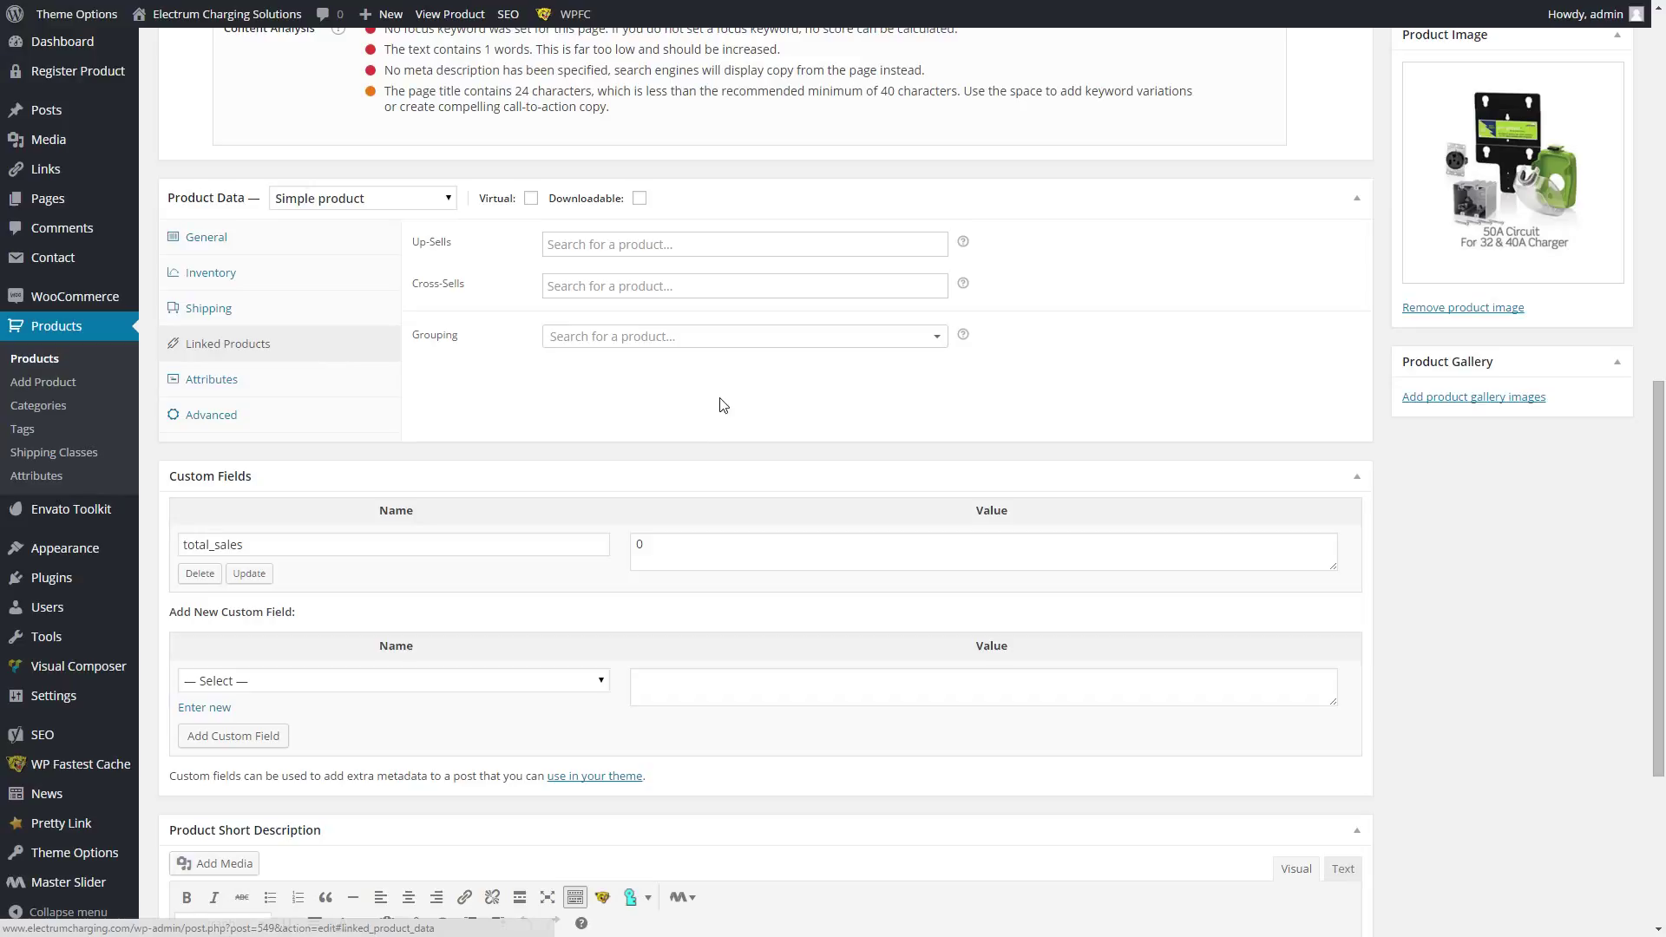
pyautogui.scroll(-2, 537, 420)
pyautogui.scroll(12, 1182, 442)
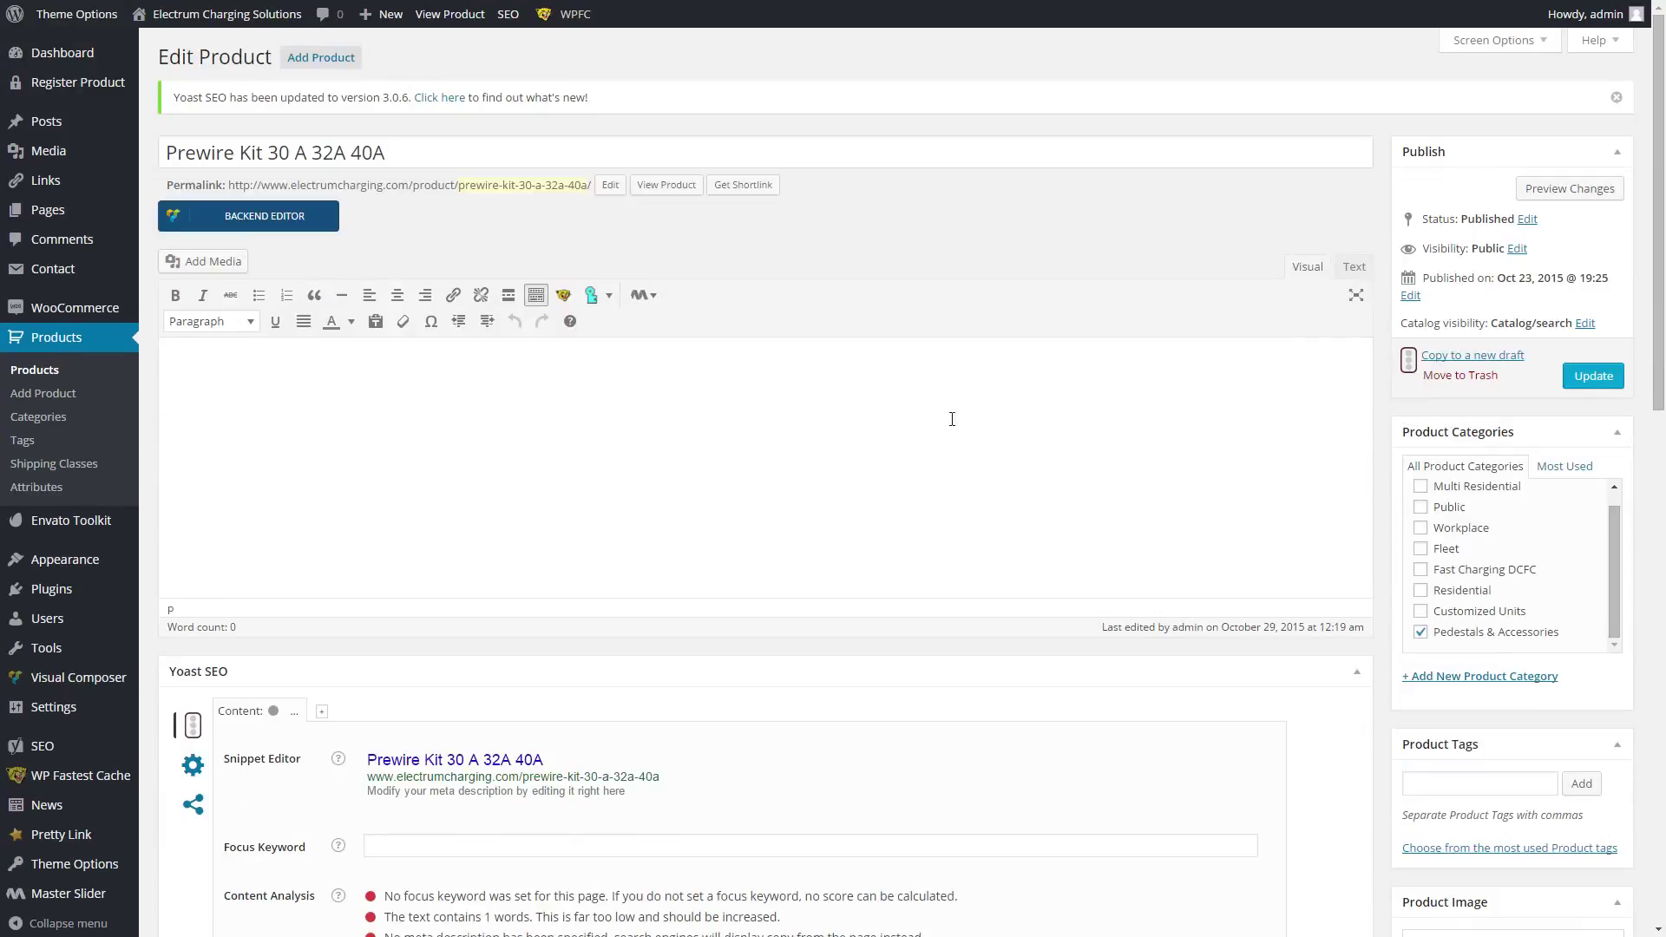
pyautogui.click(119, 314)
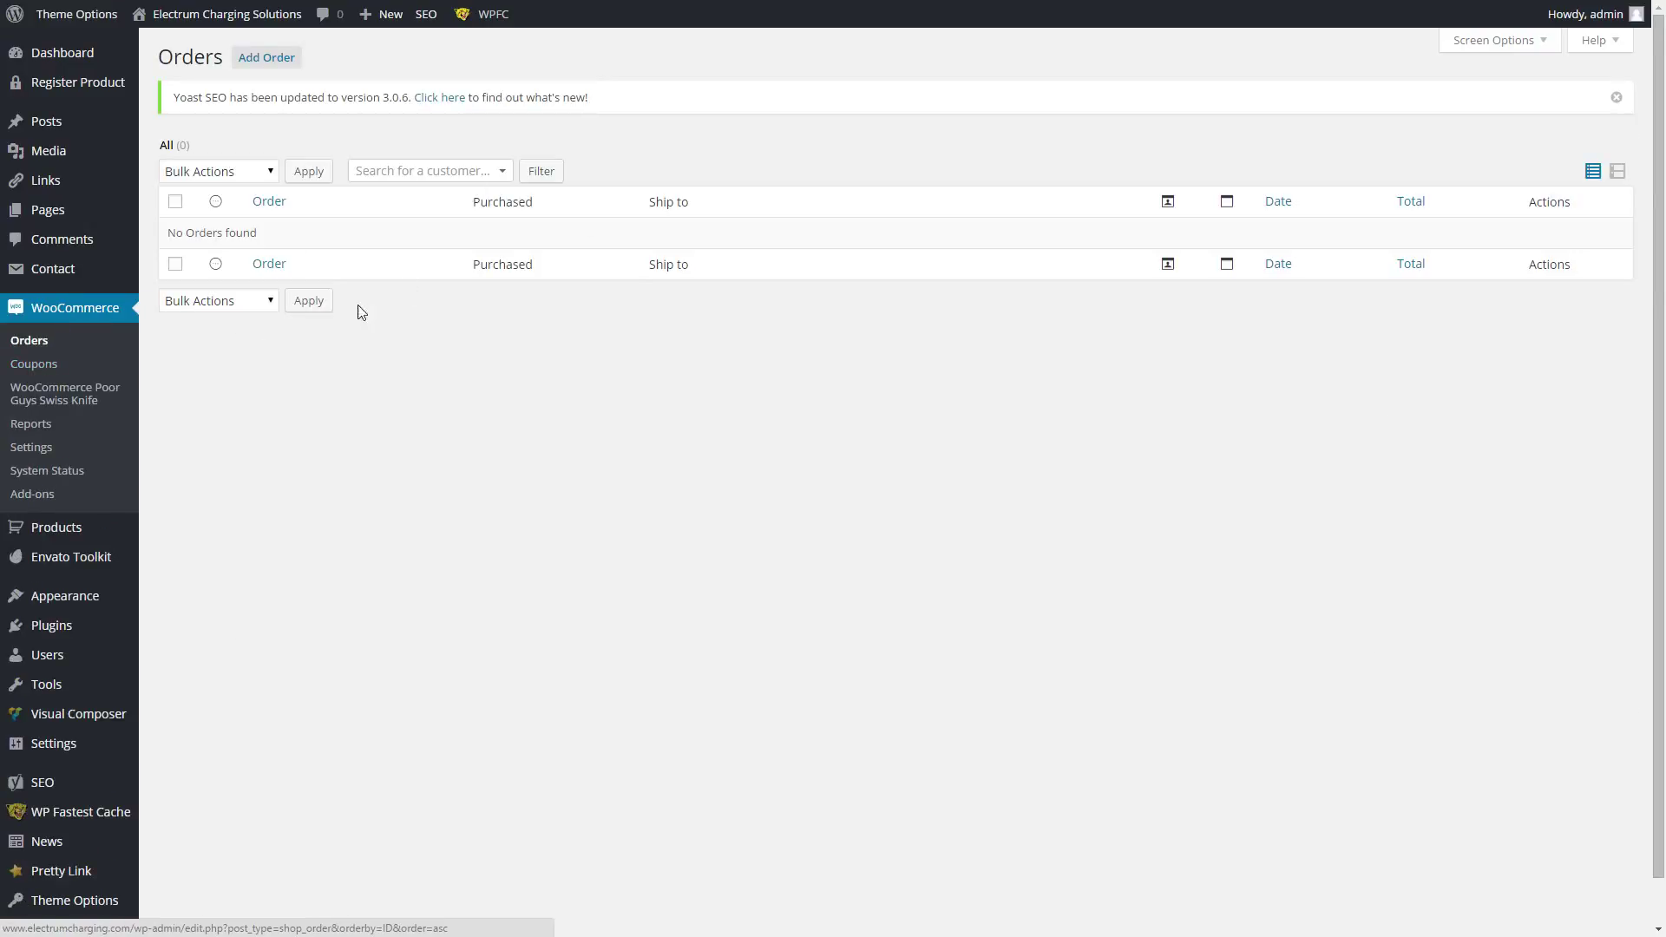
# - Visit the Coupons list and the 7-day sales report, then open WooCommerce Settings
pyautogui.click(42, 373)
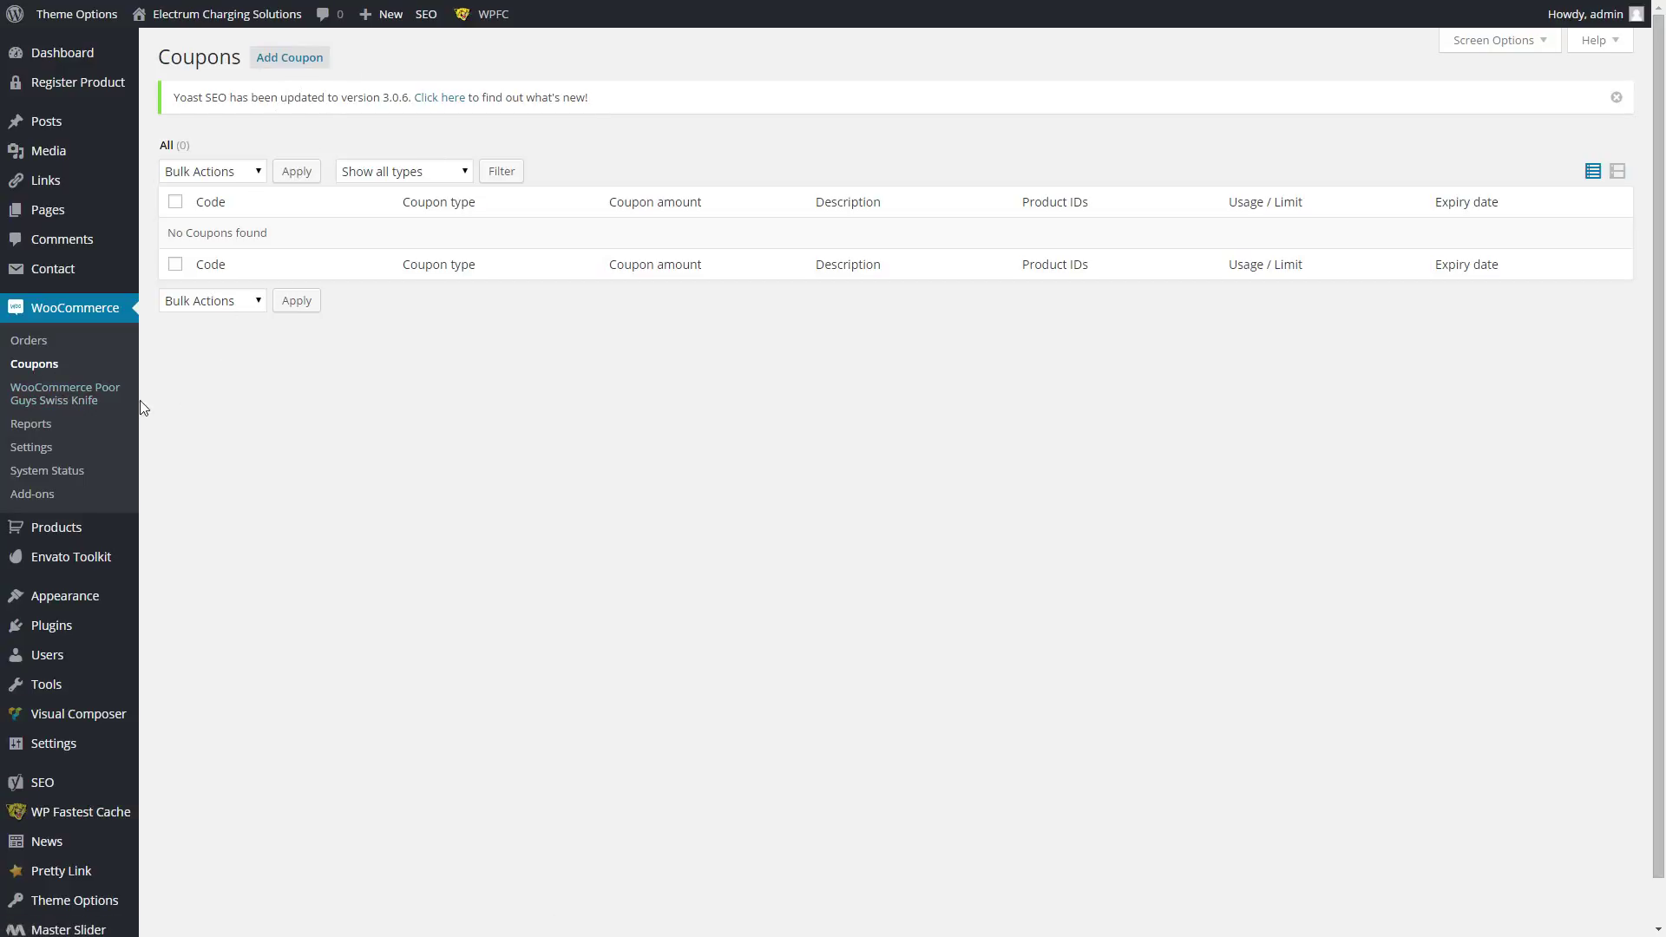
pyautogui.click(52, 423)
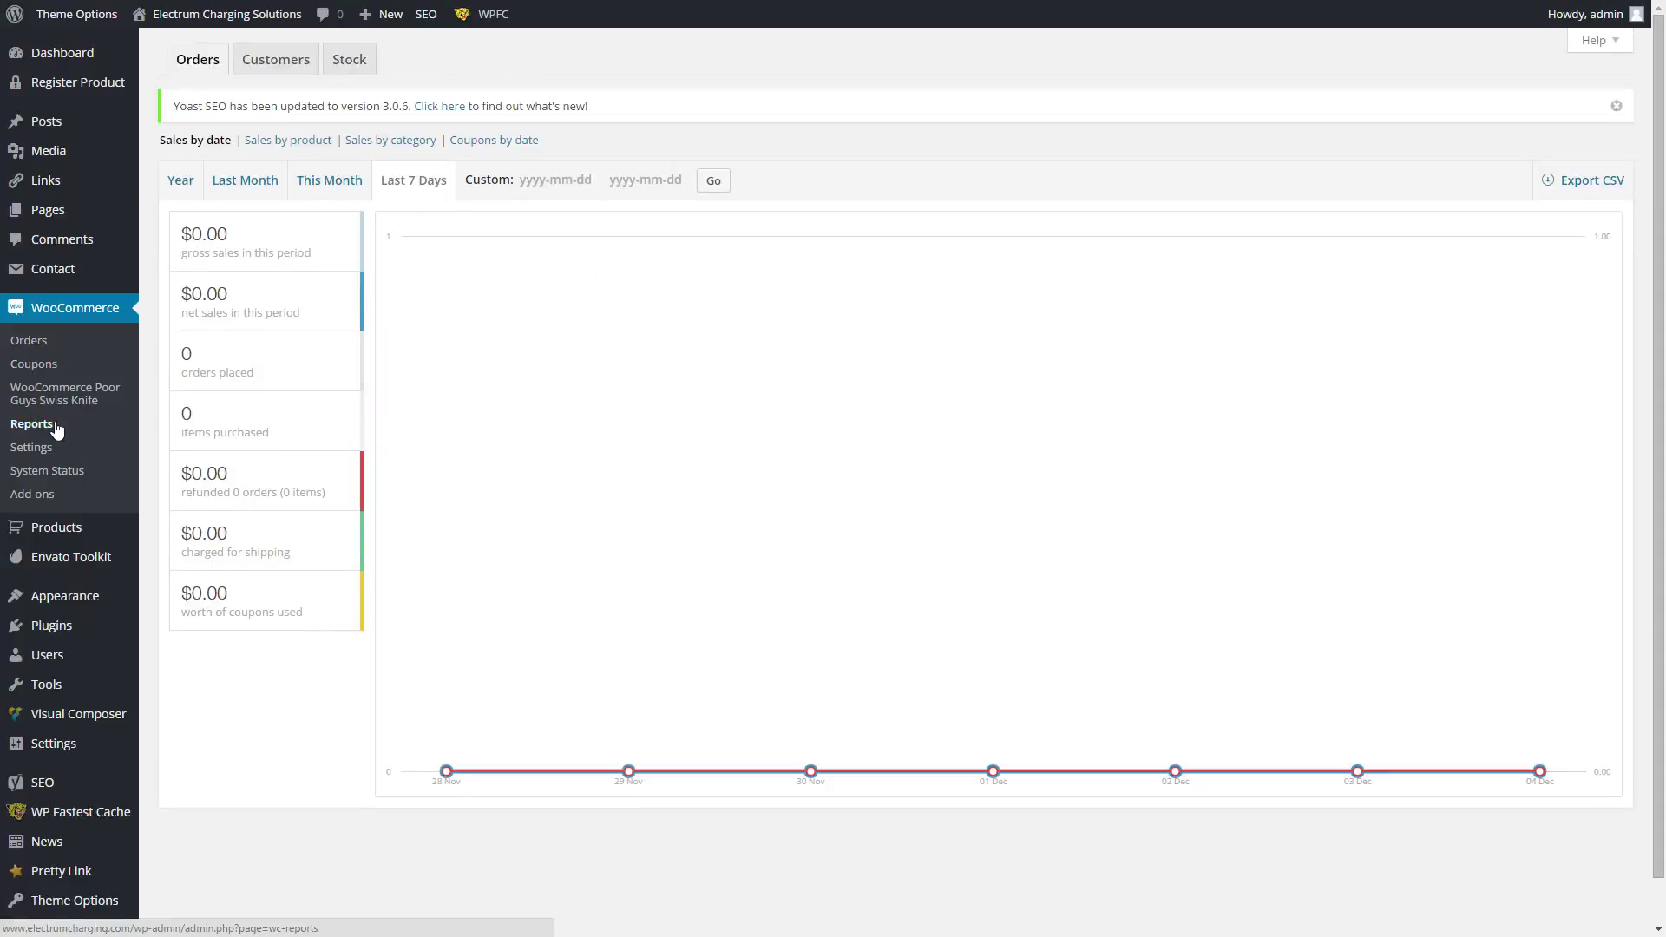
pyautogui.click(45, 453)
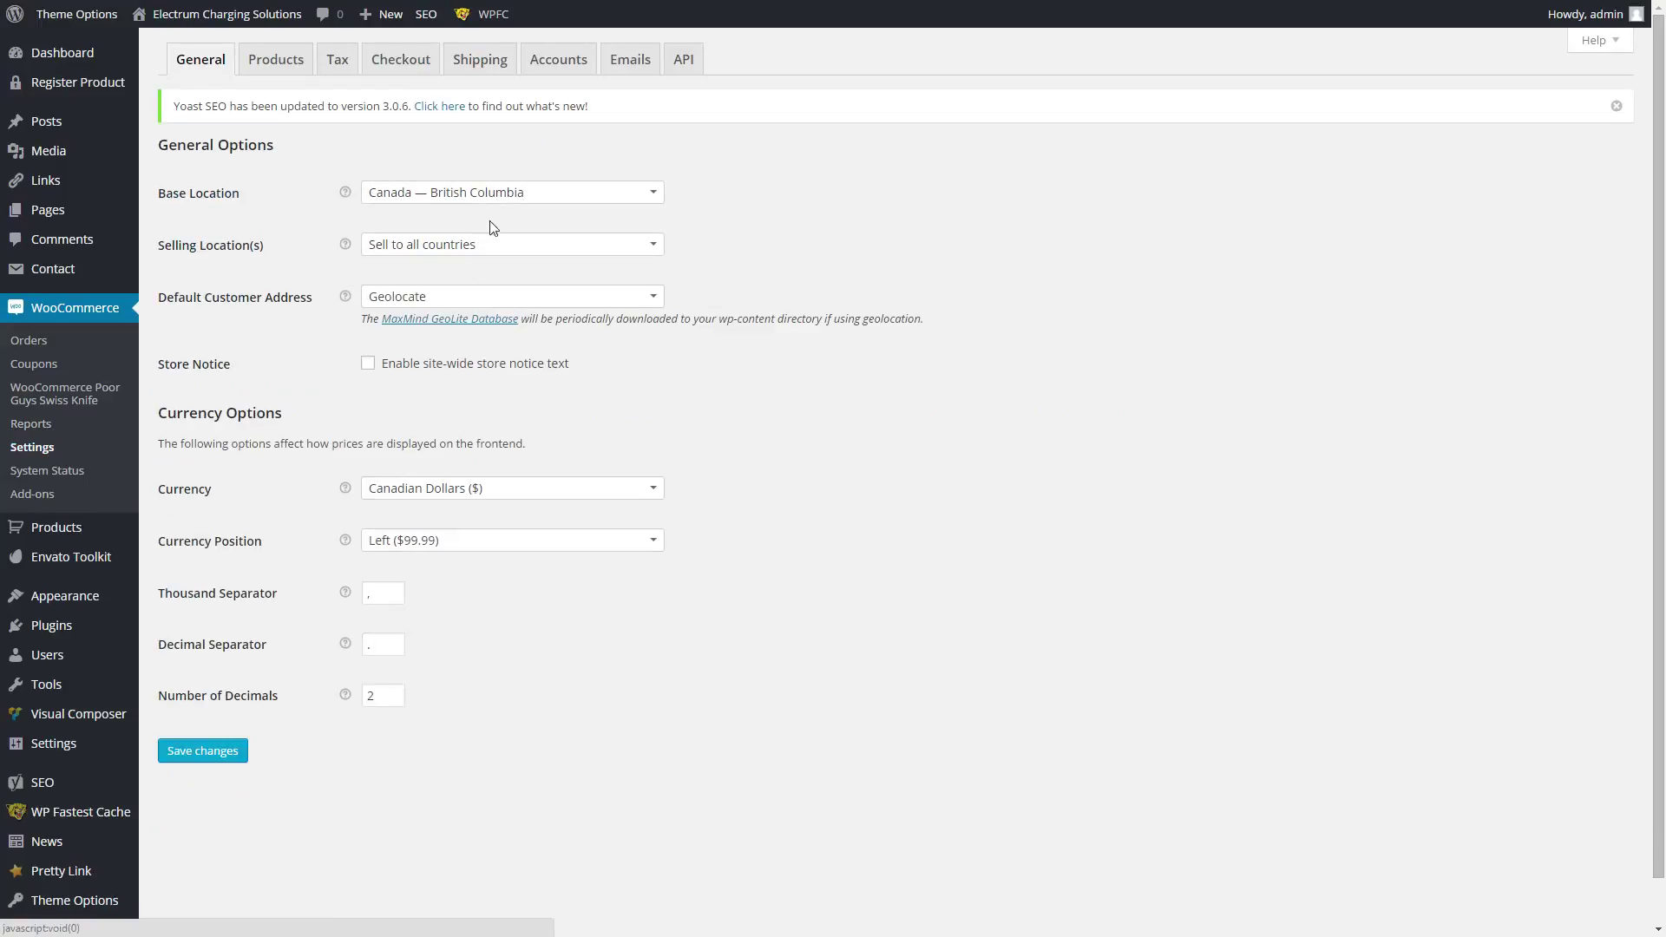
# - Set Selling Location(s) to 'Sell to specific countries only' and add United States and Canada
pyautogui.click(556, 249)
pyautogui.click(535, 297)
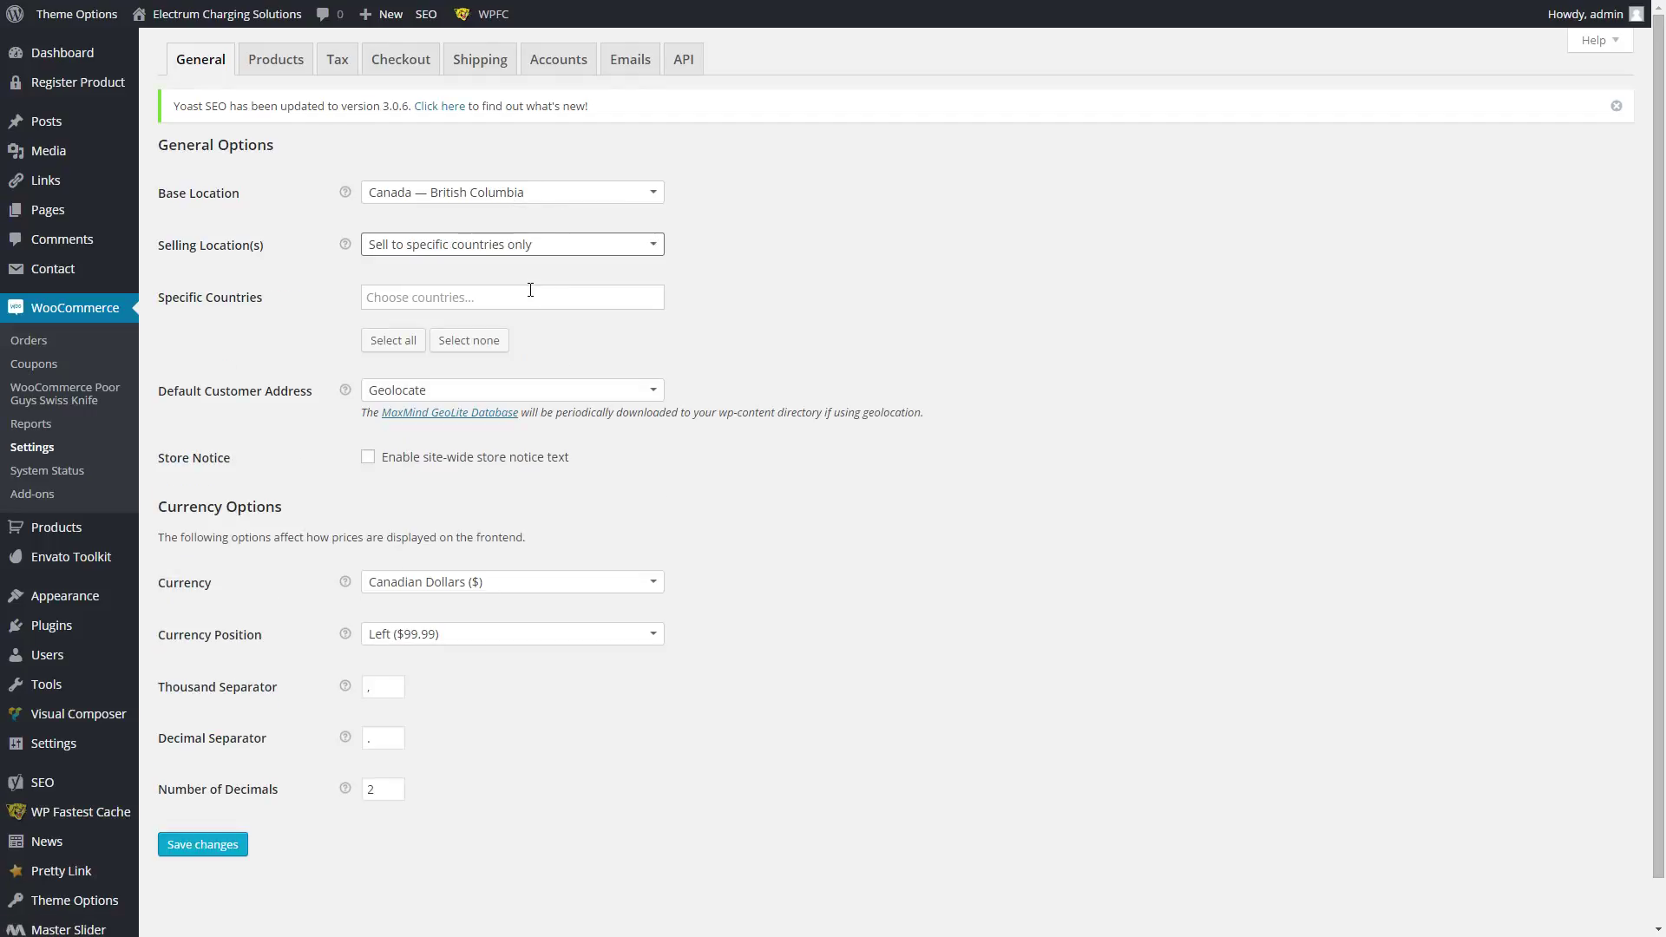
pyautogui.click(532, 295)
pyautogui.write('uni')
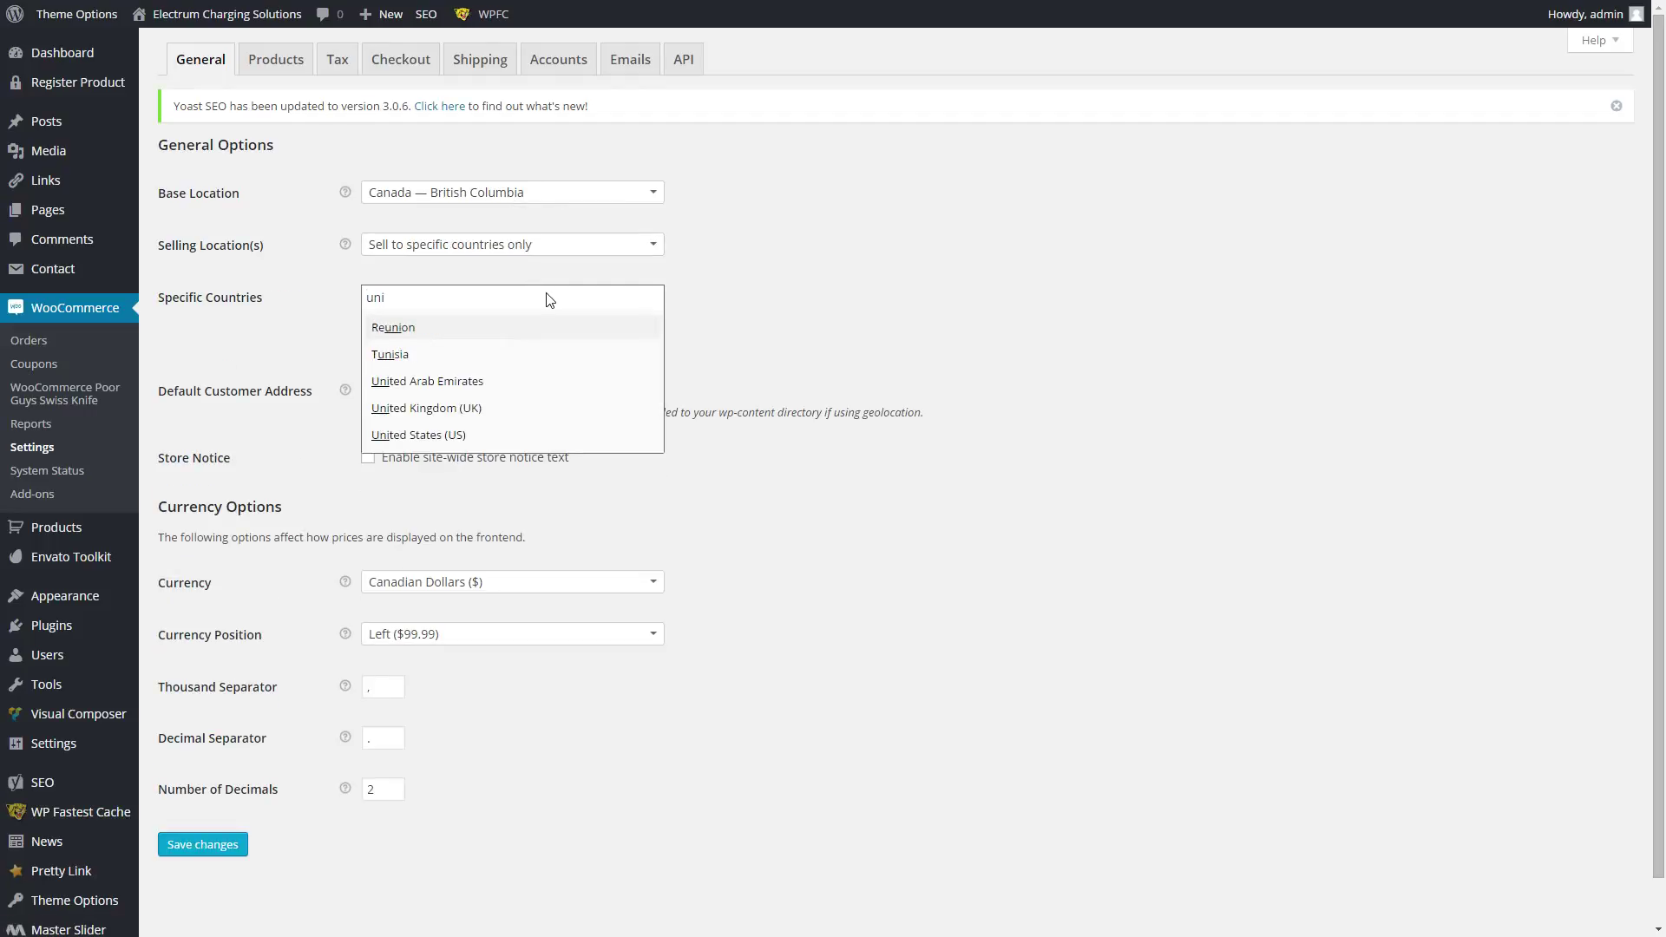
pyautogui.write('t')
pyautogui.press('Down')
pyautogui.press('Down')
pyautogui.press('Return')
pyautogui.write('cana')
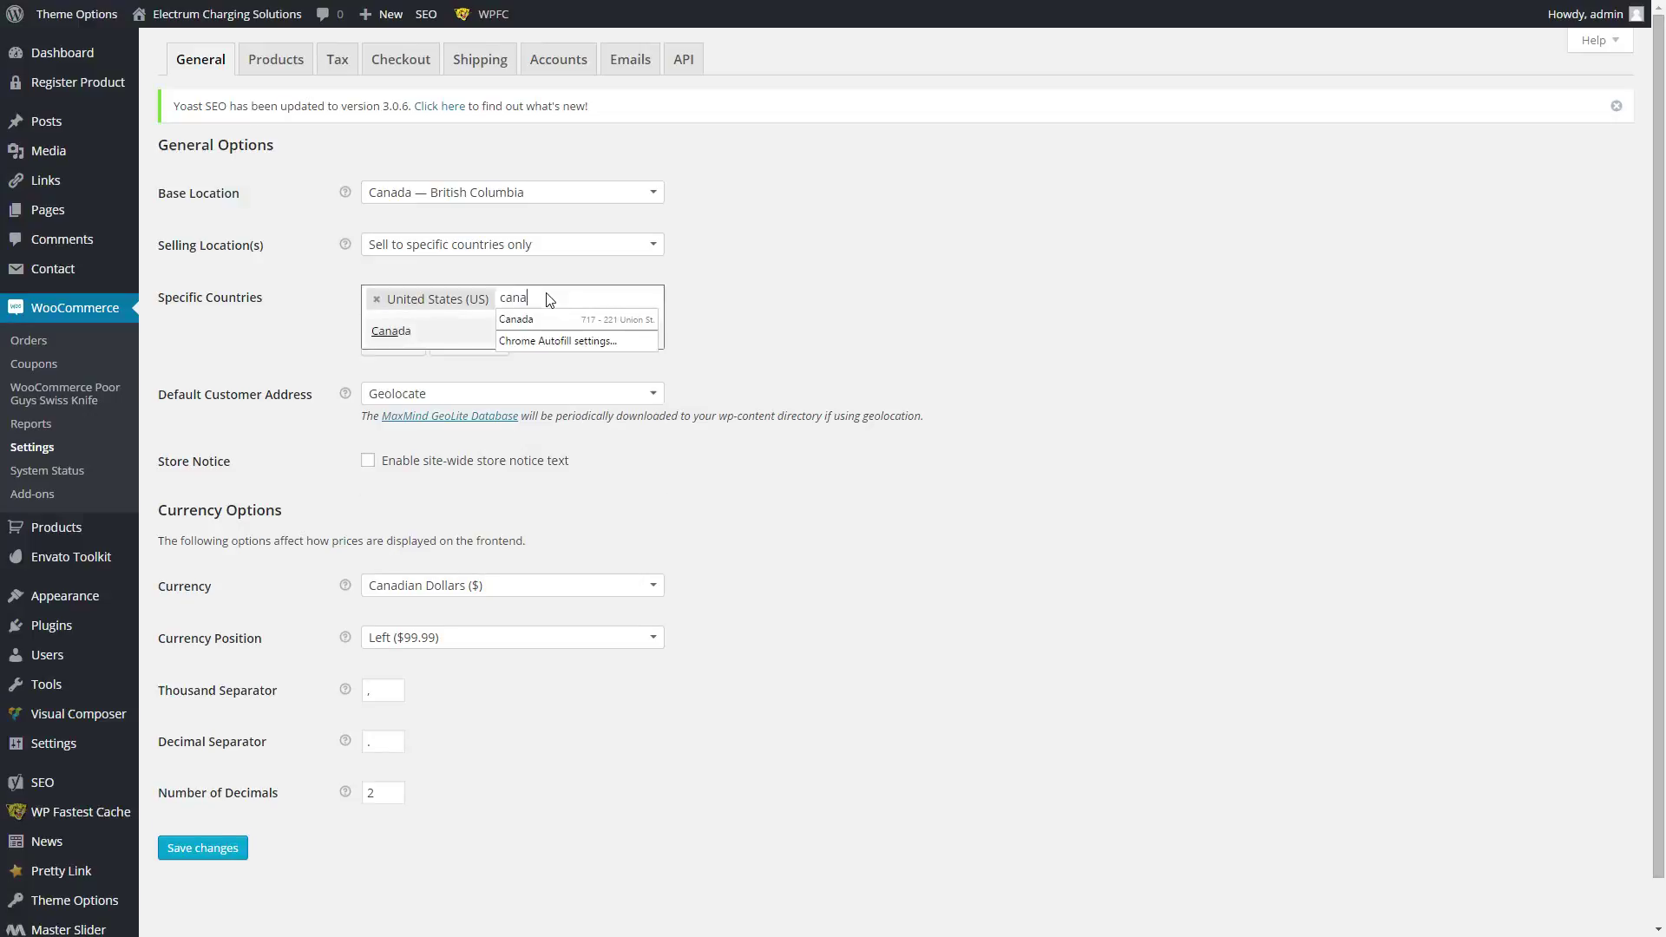
pyautogui.press('Return')
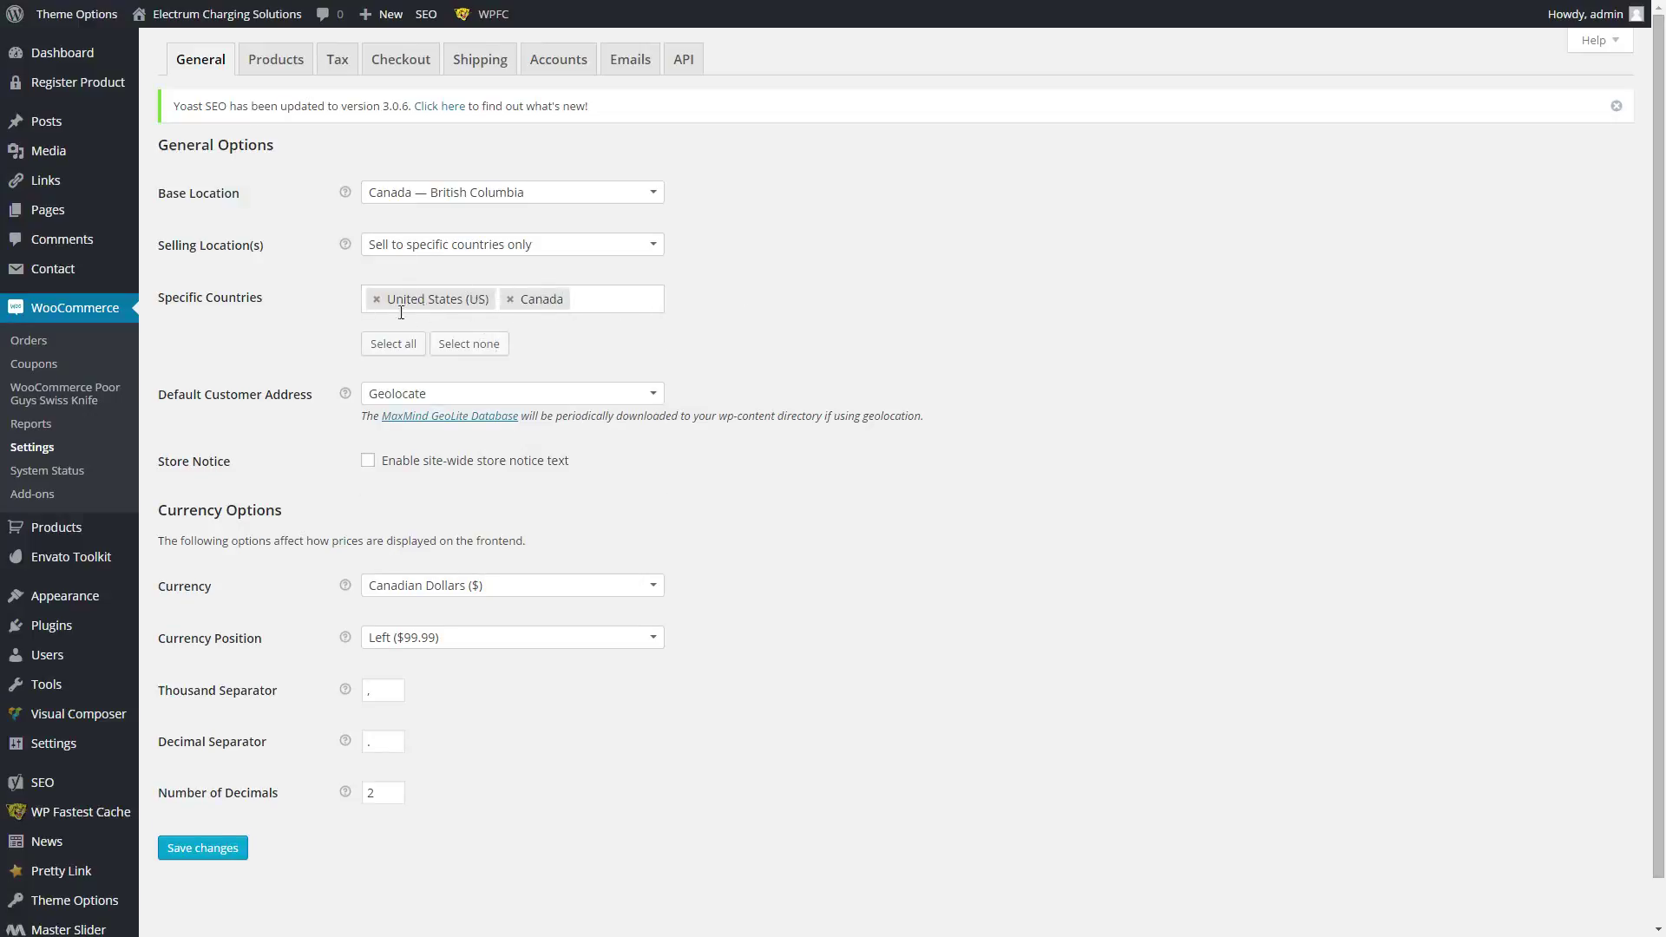
# - Remove Canada and United States from the list, leaving it empty, and try the Tax tab
pyautogui.click(510, 299)
pyautogui.click(377, 299)
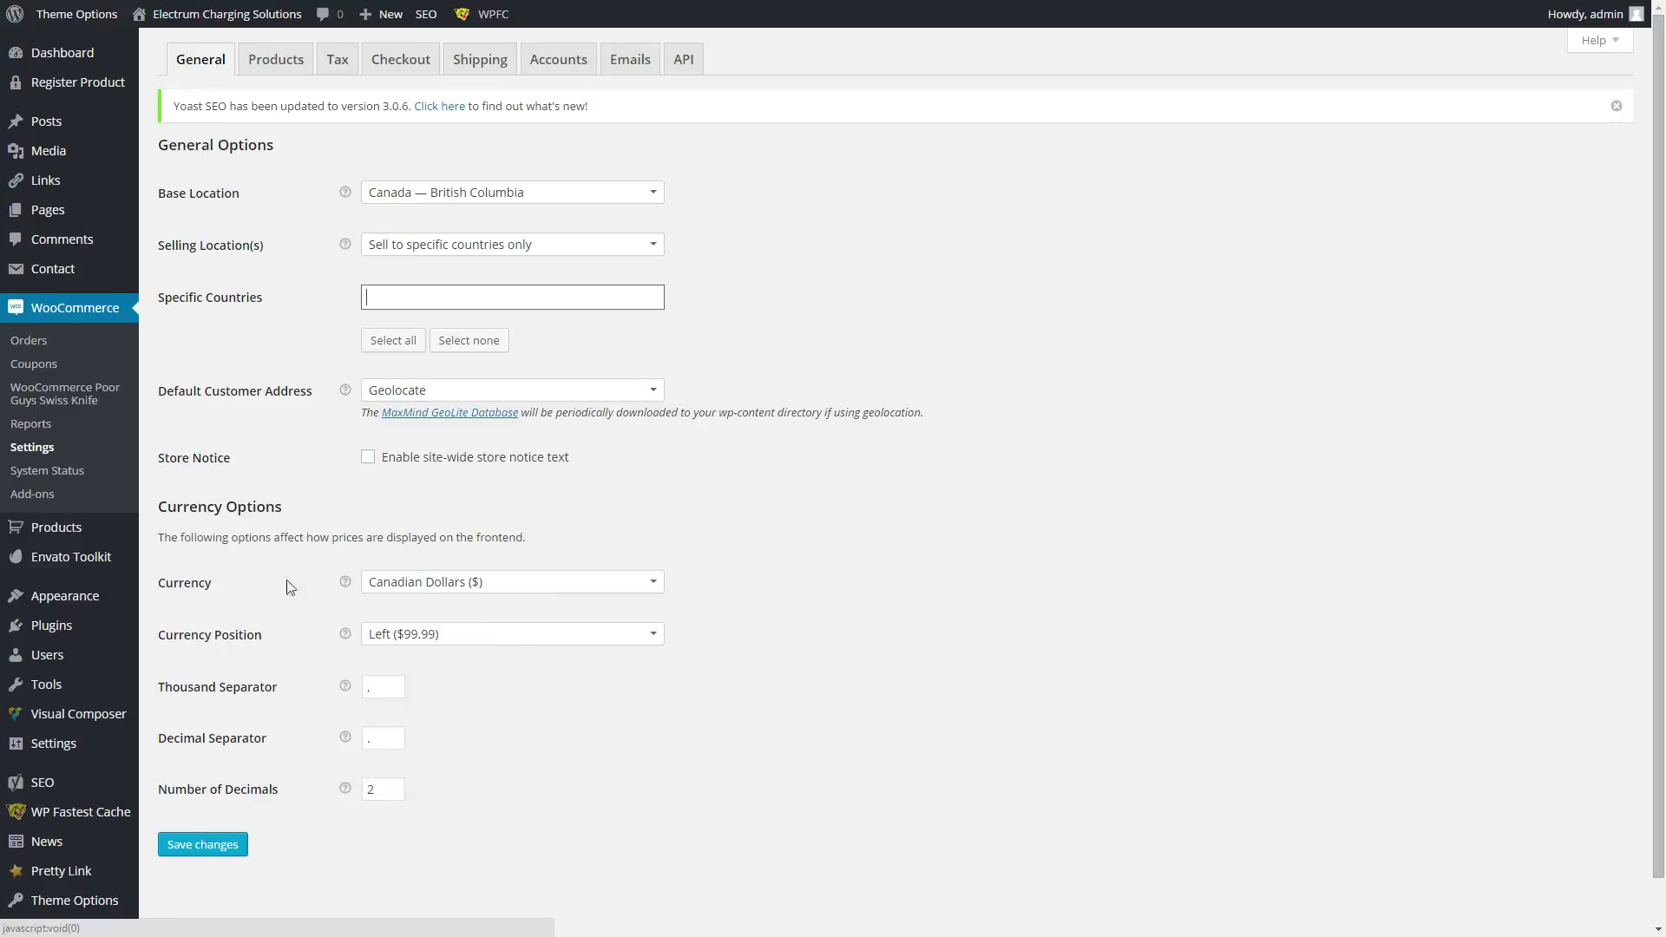
pyautogui.click(335, 68)
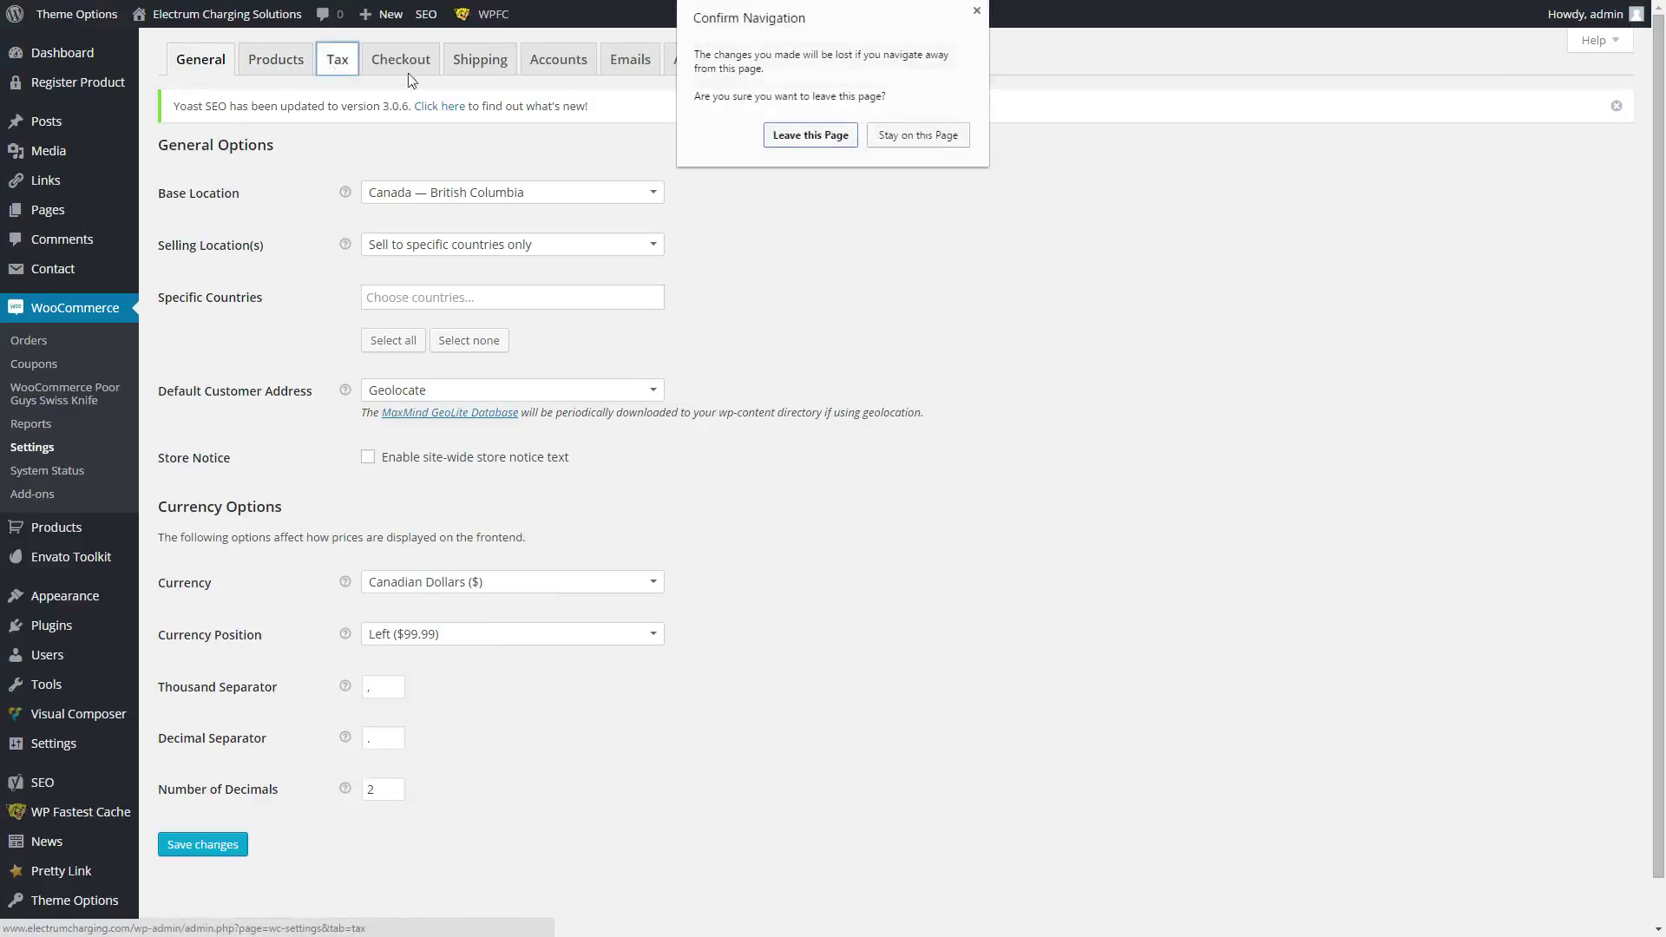
# - Discard the unsaved general changes, view the Standard tax rates, and go to the Checkout settings
pyautogui.click(810, 135)
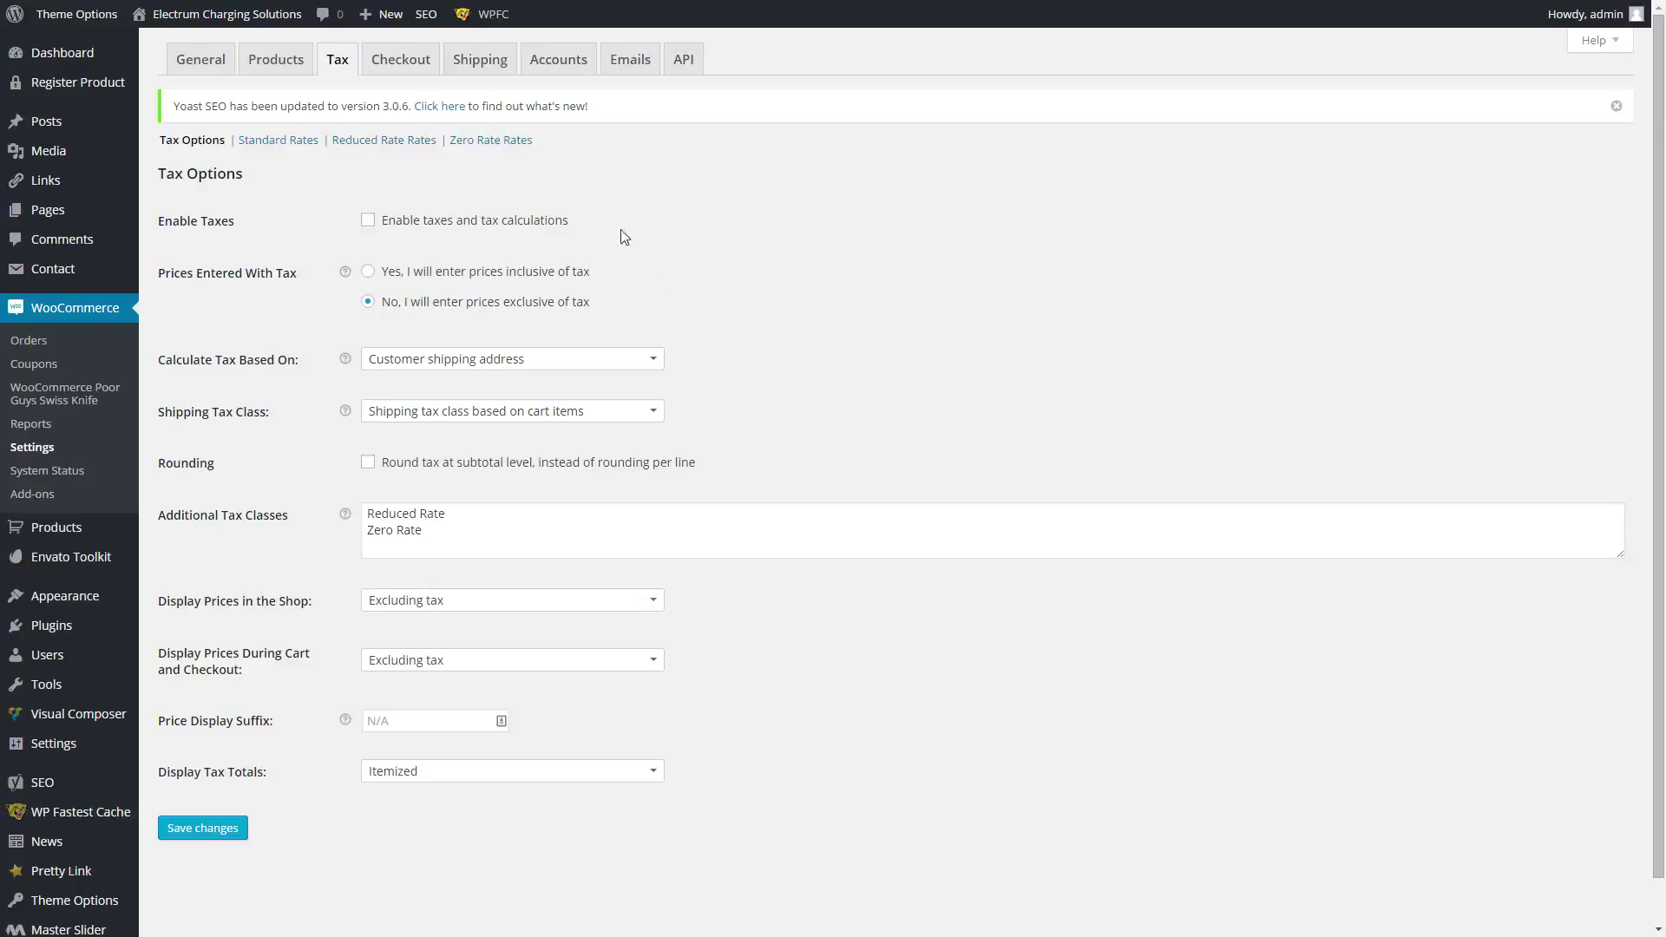
pyautogui.click(304, 141)
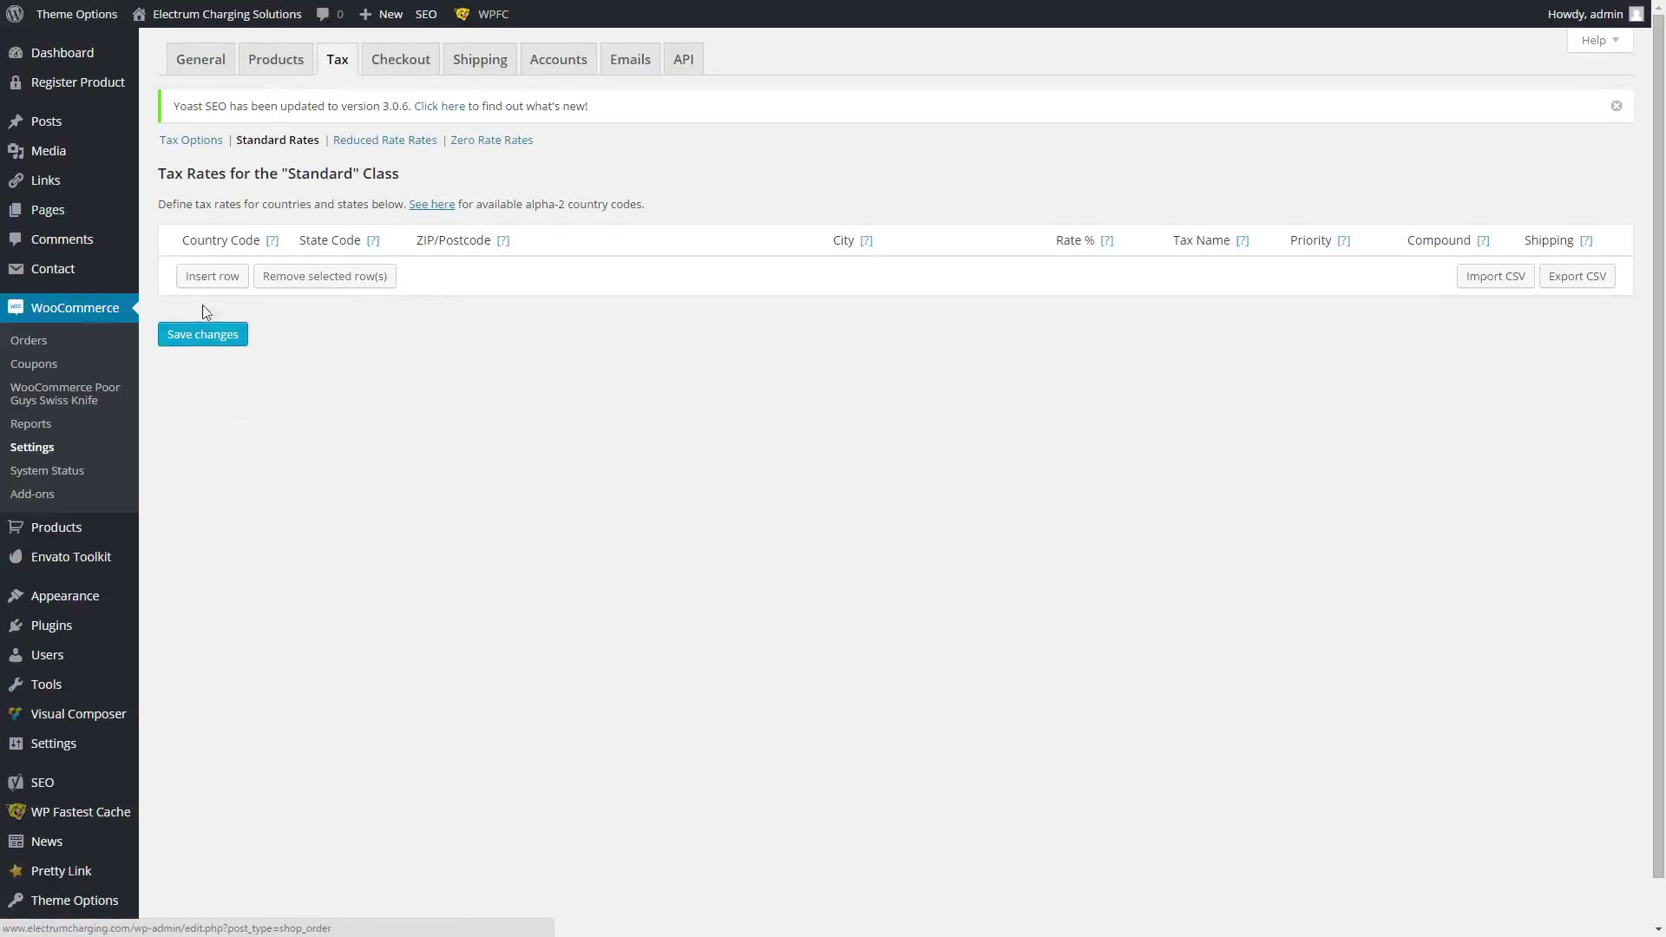
pyautogui.click(413, 68)
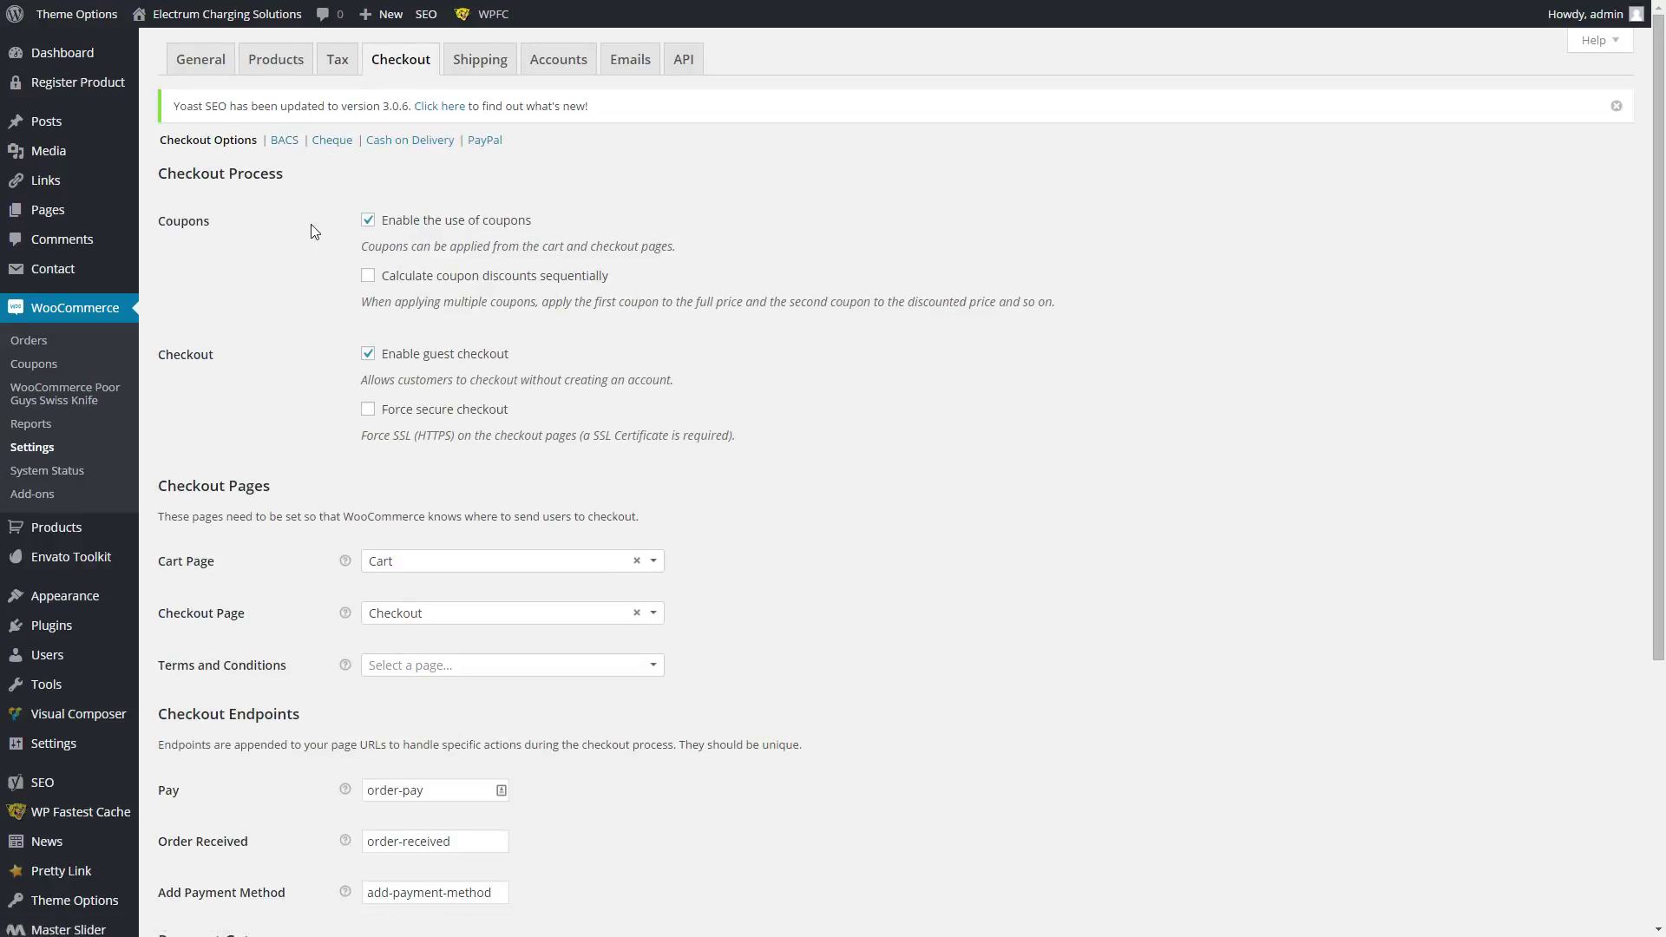
# - Review the checkout options page and the BACS bank transfer gateway settings
pyautogui.scroll(-4, 302, 246)
pyautogui.scroll(-1, 304, 248)
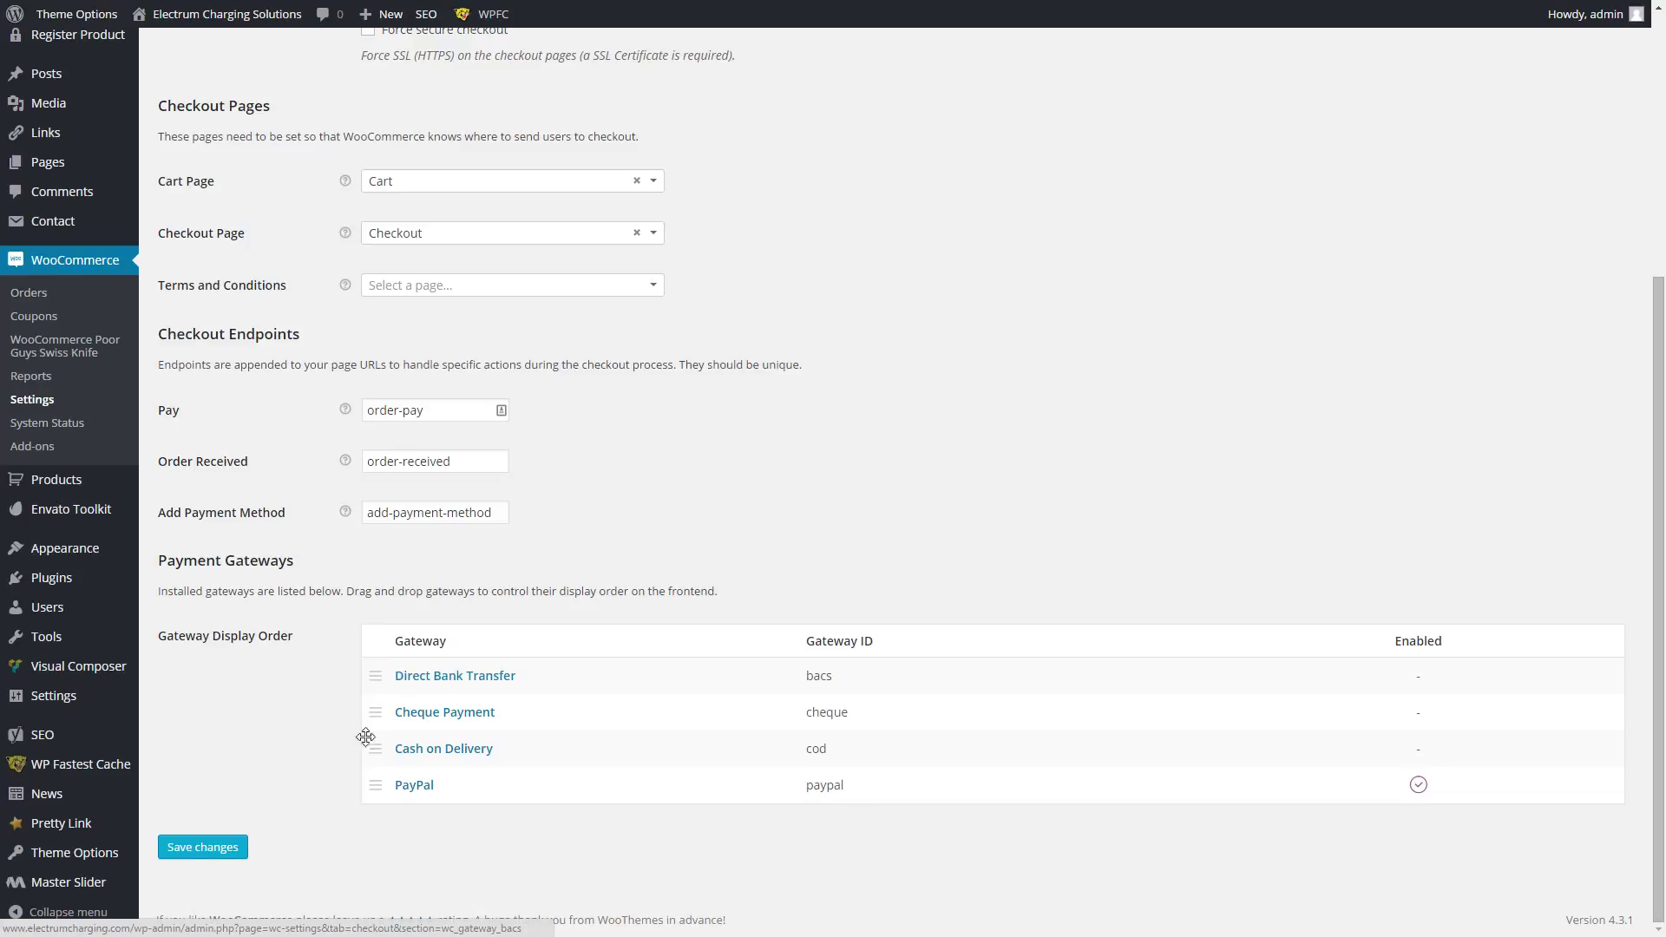
pyautogui.scroll(4, 398, 568)
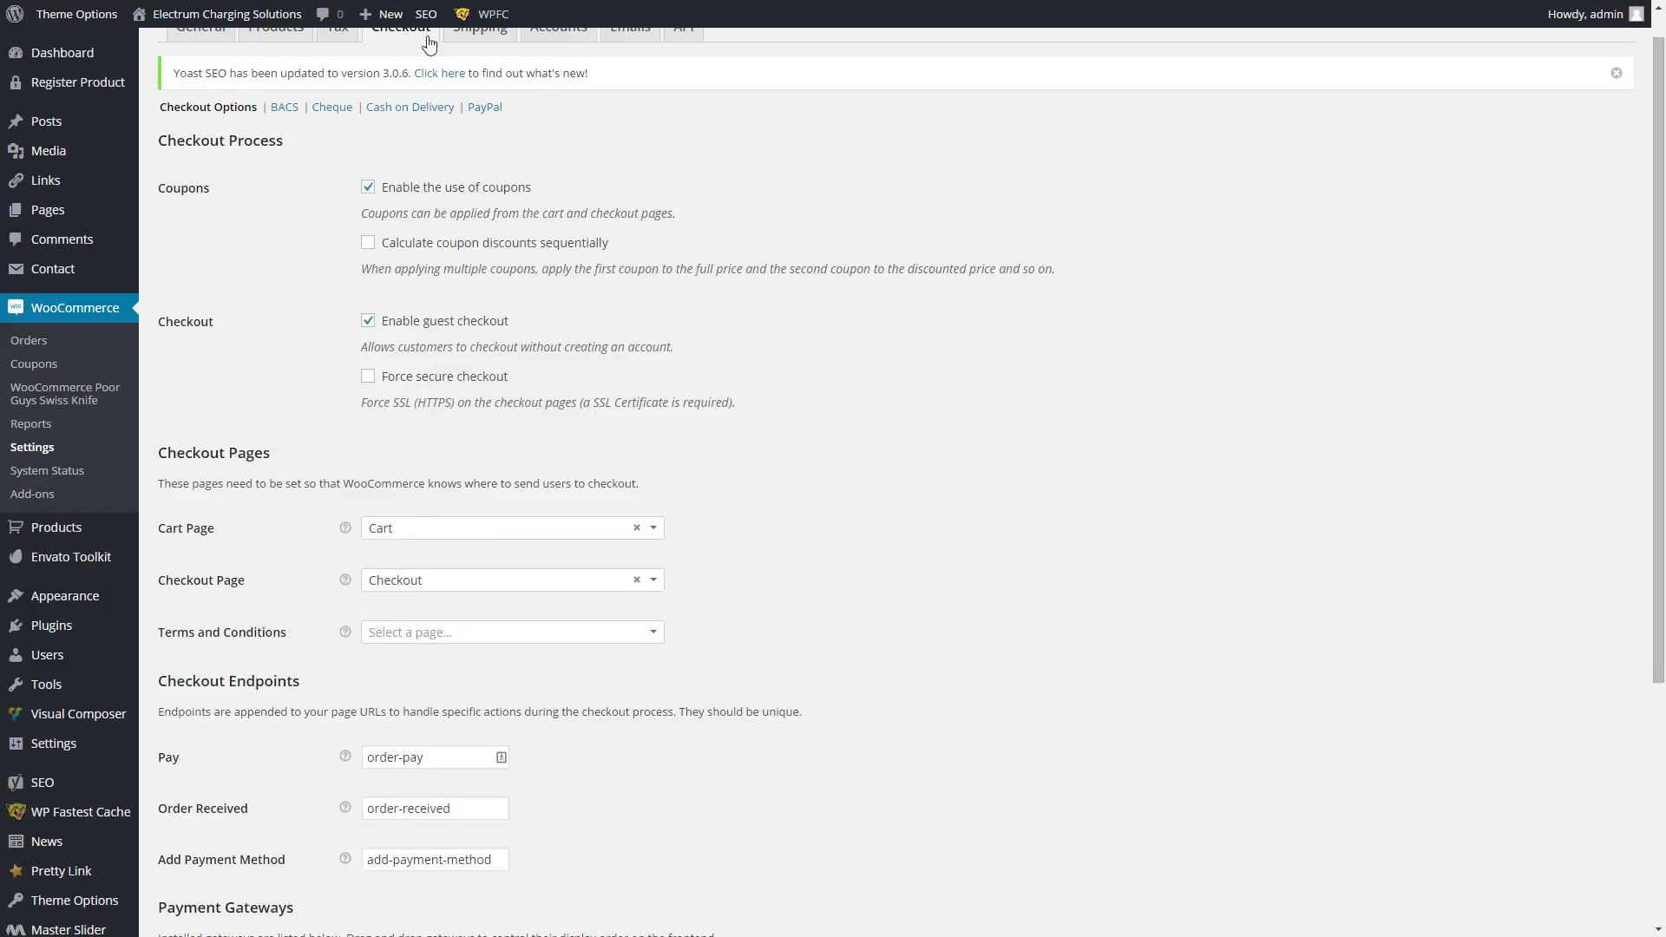
pyautogui.scroll(1, 428, 44)
pyautogui.click(283, 141)
pyautogui.scroll(-4, 305, 286)
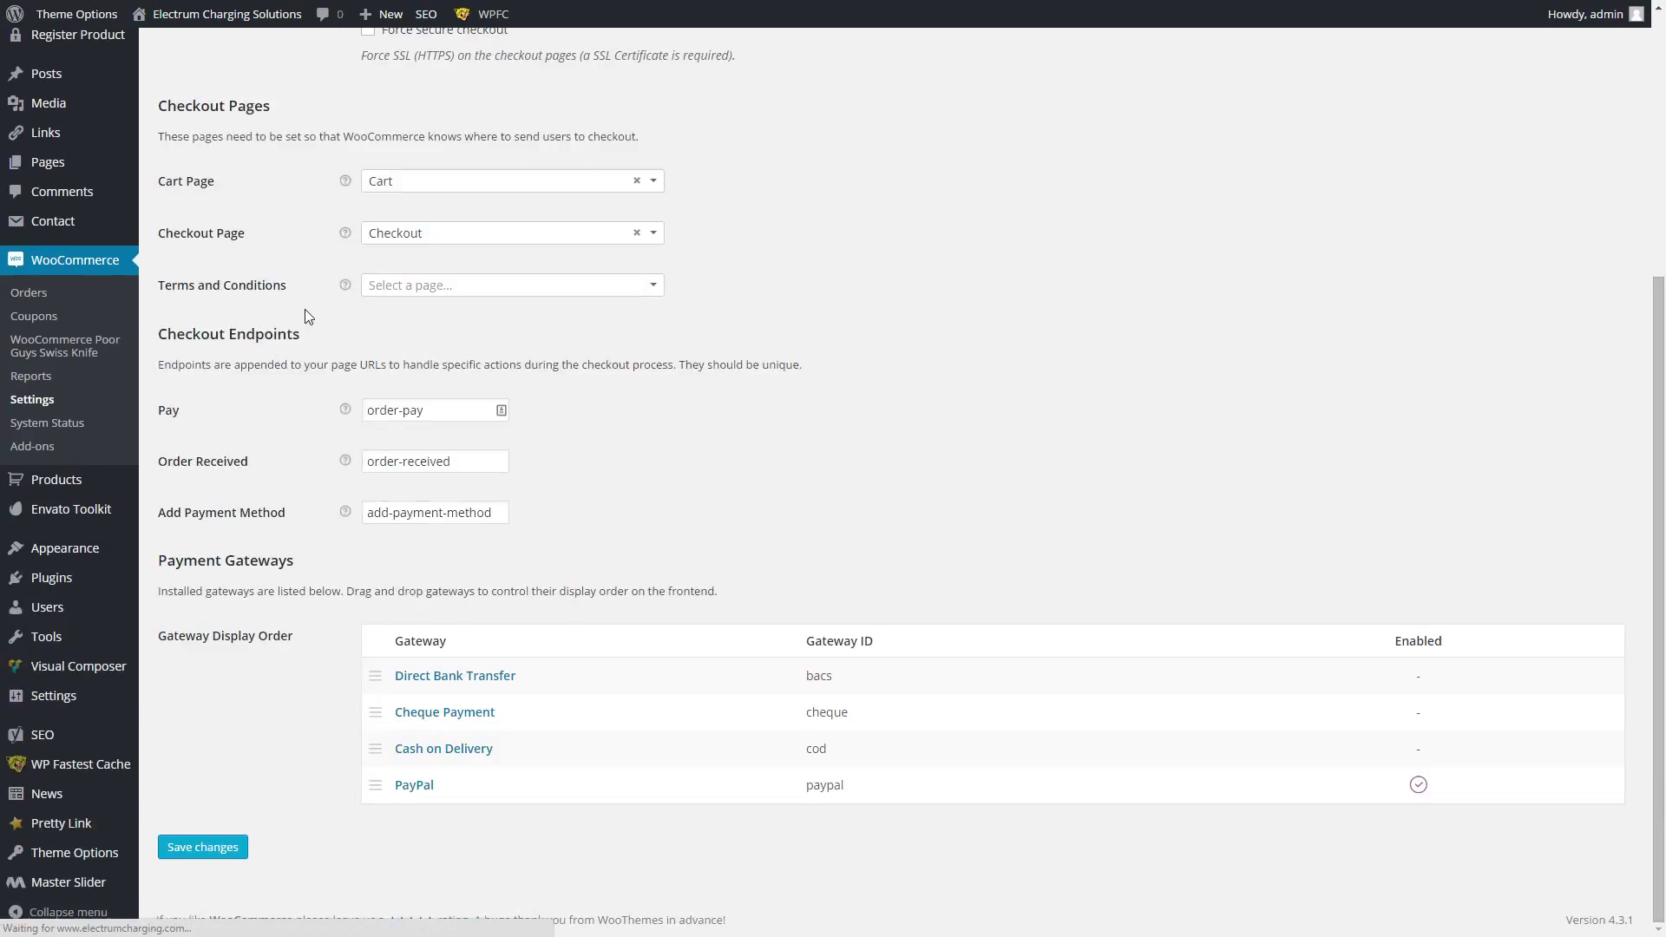
pyautogui.scroll(4, 306, 316)
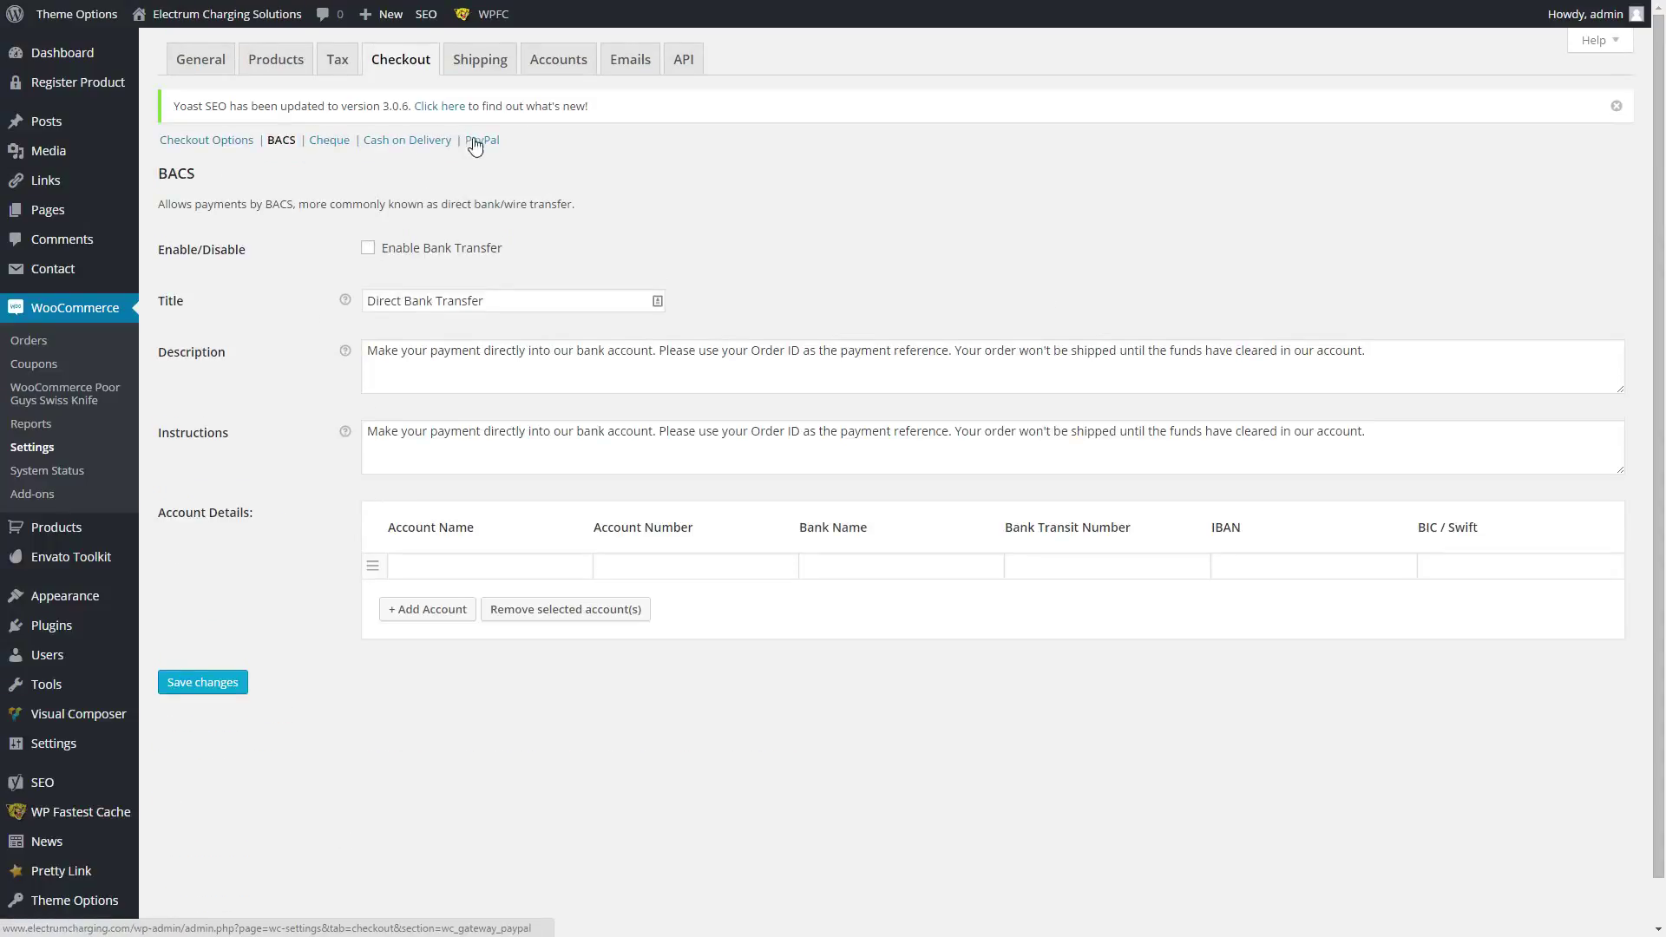
# - Look through the Cheque, Cash on Delivery and PayPal payment gateway settings
pyautogui.click(334, 142)
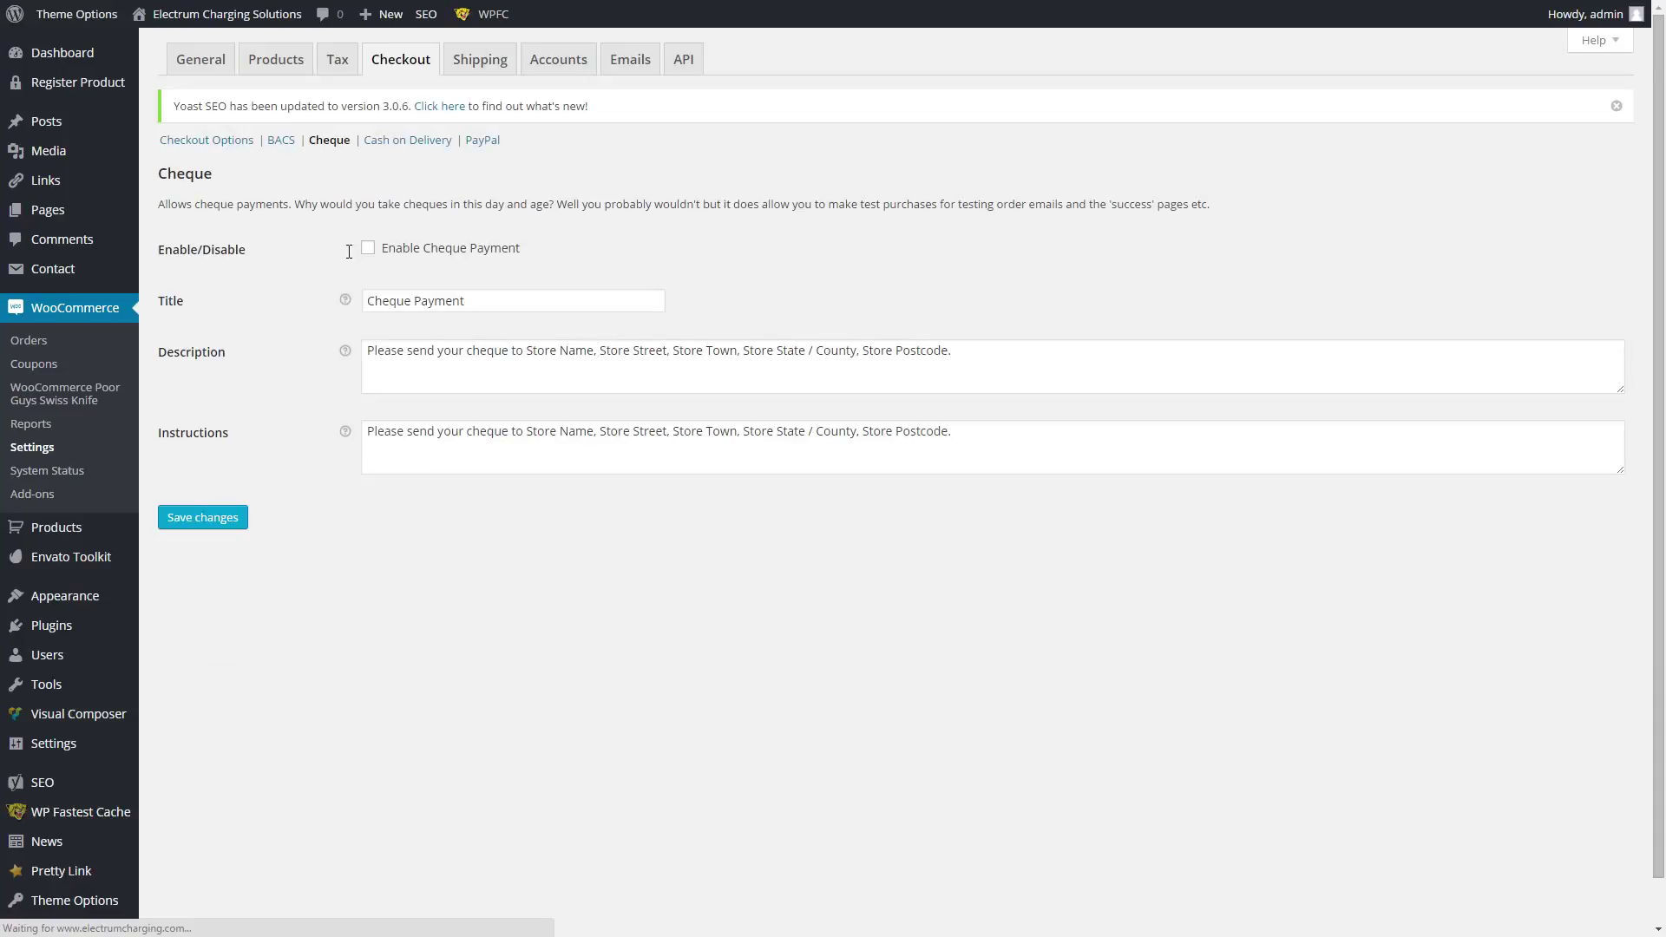
pyautogui.click(399, 148)
pyautogui.click(479, 142)
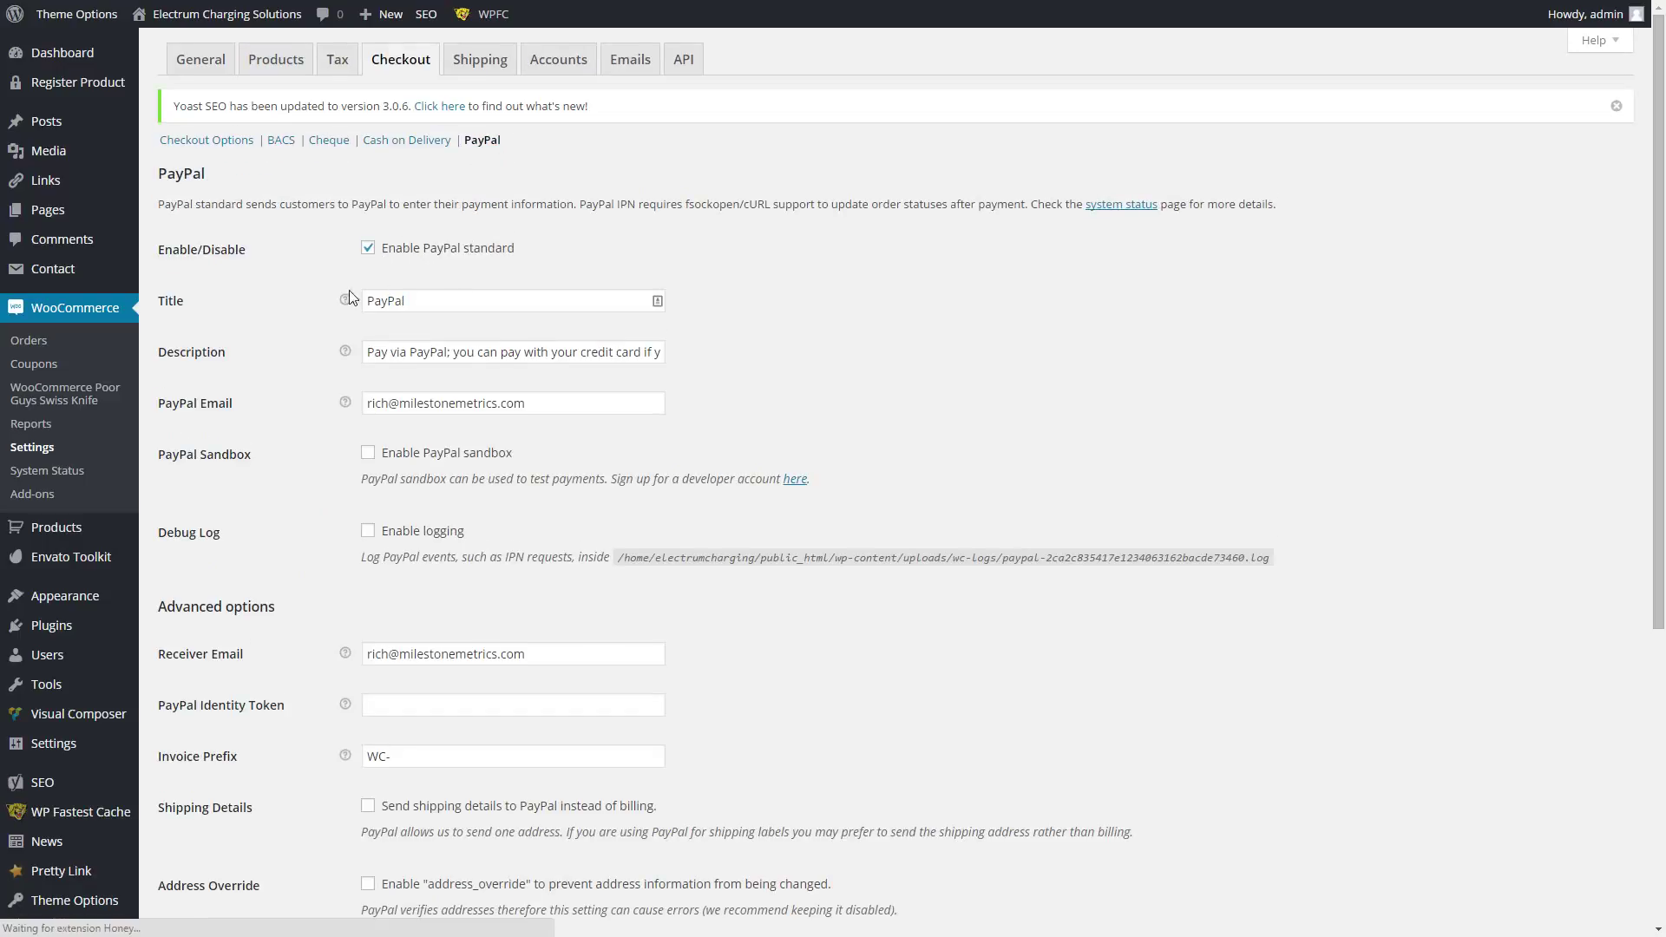
# - Delete the PayPal Email address and save the PayPal settings
pyautogui.moveTo(577, 394); pyautogui.dragTo(321, 405)
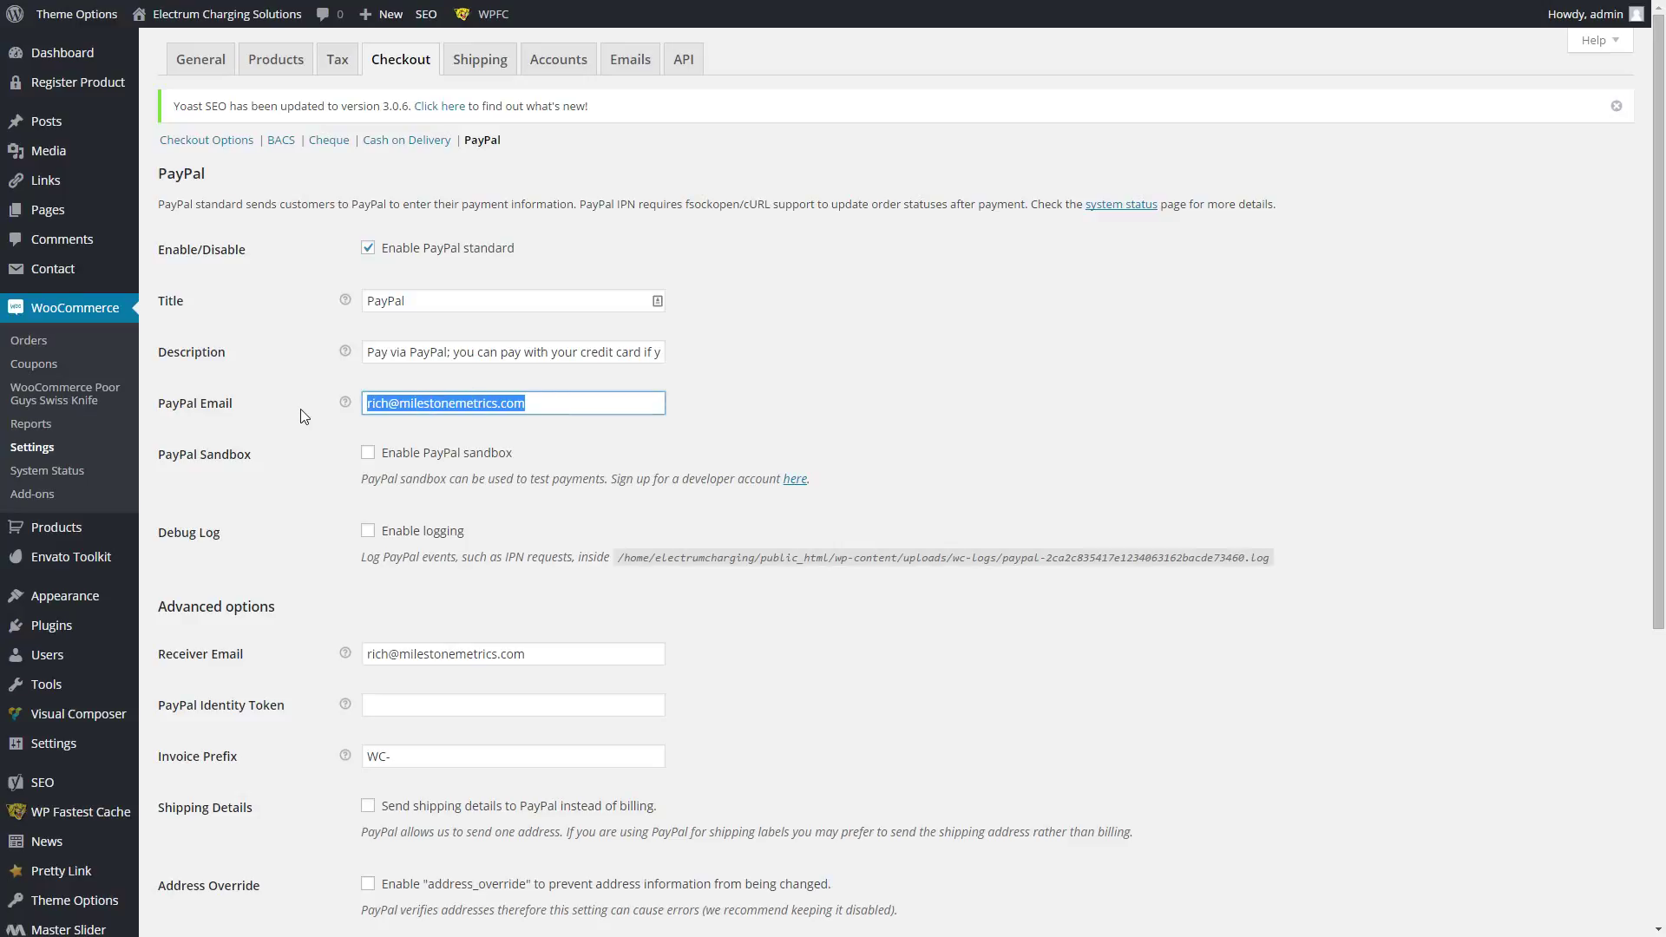
pyautogui.press('BackSpace')
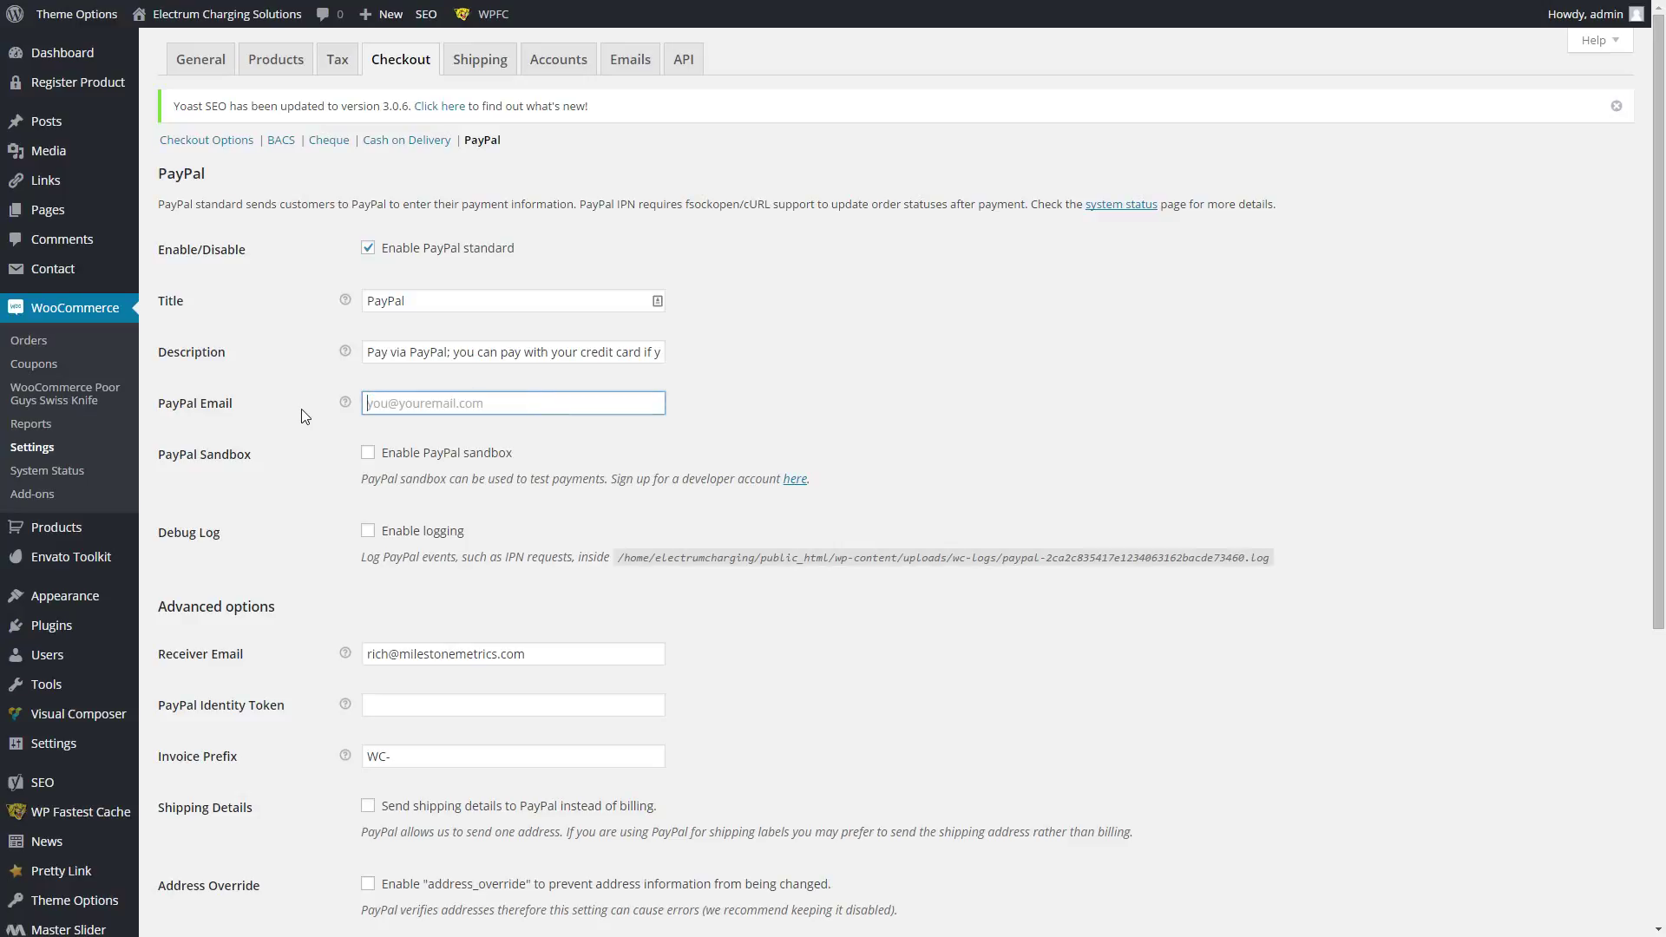
pyautogui.scroll(-4, 243, 499)
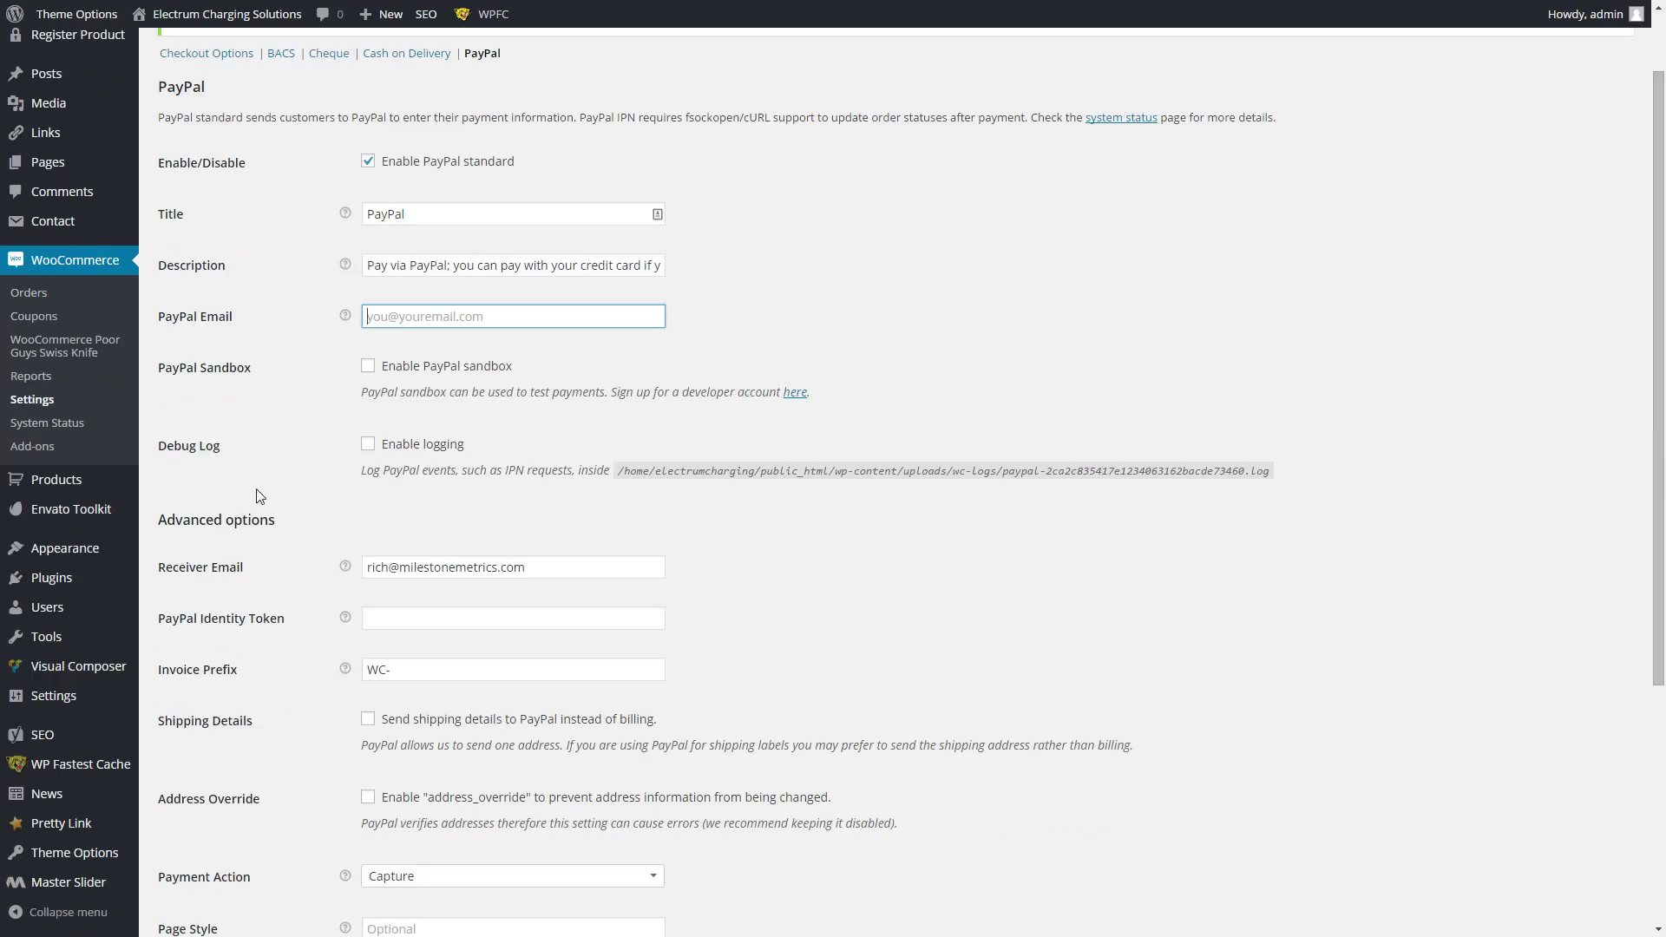
pyautogui.tripleClick(466, 301)
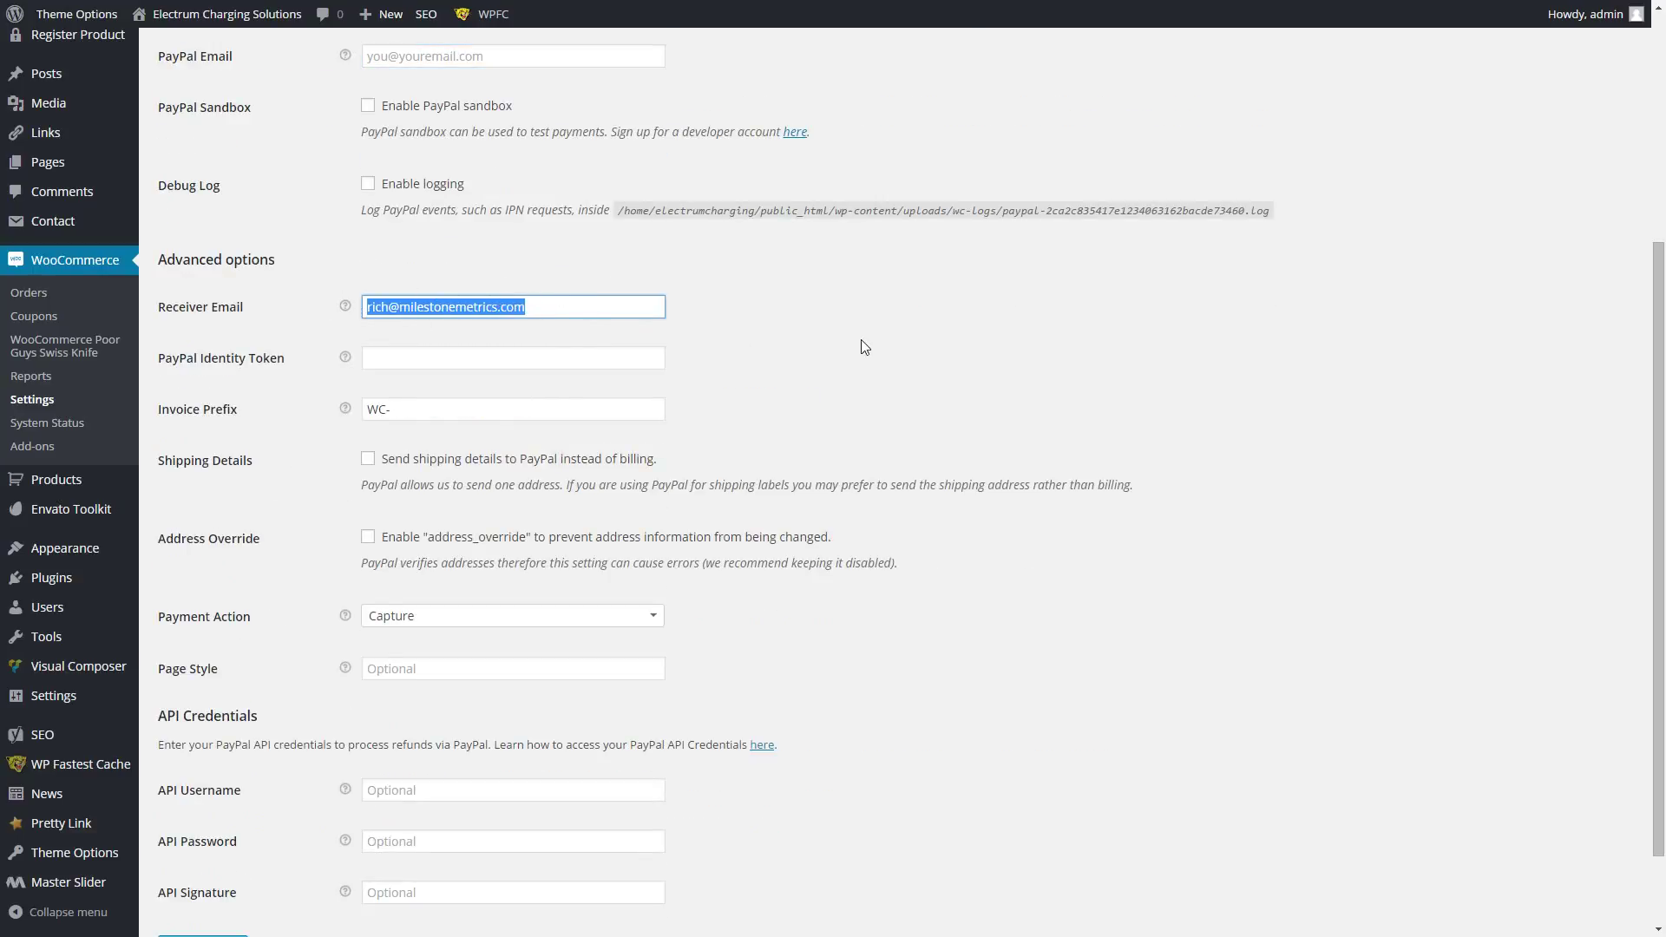
pyautogui.scroll(-1, 863, 347)
pyautogui.click(202, 860)
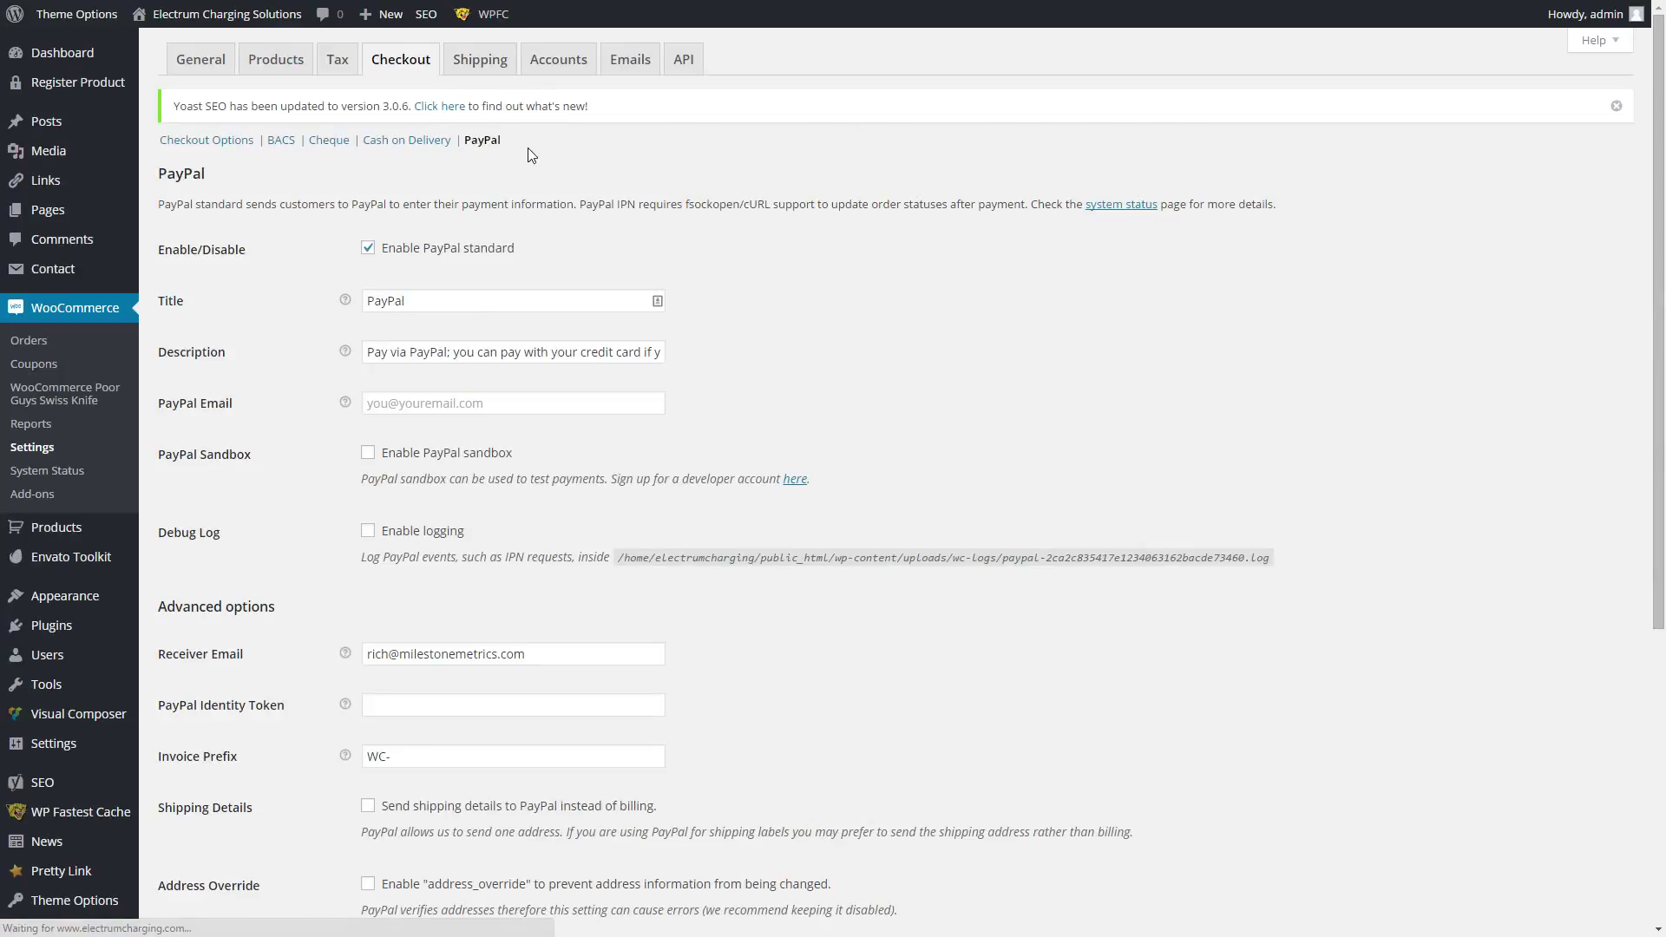
pyautogui.click(500, 60)
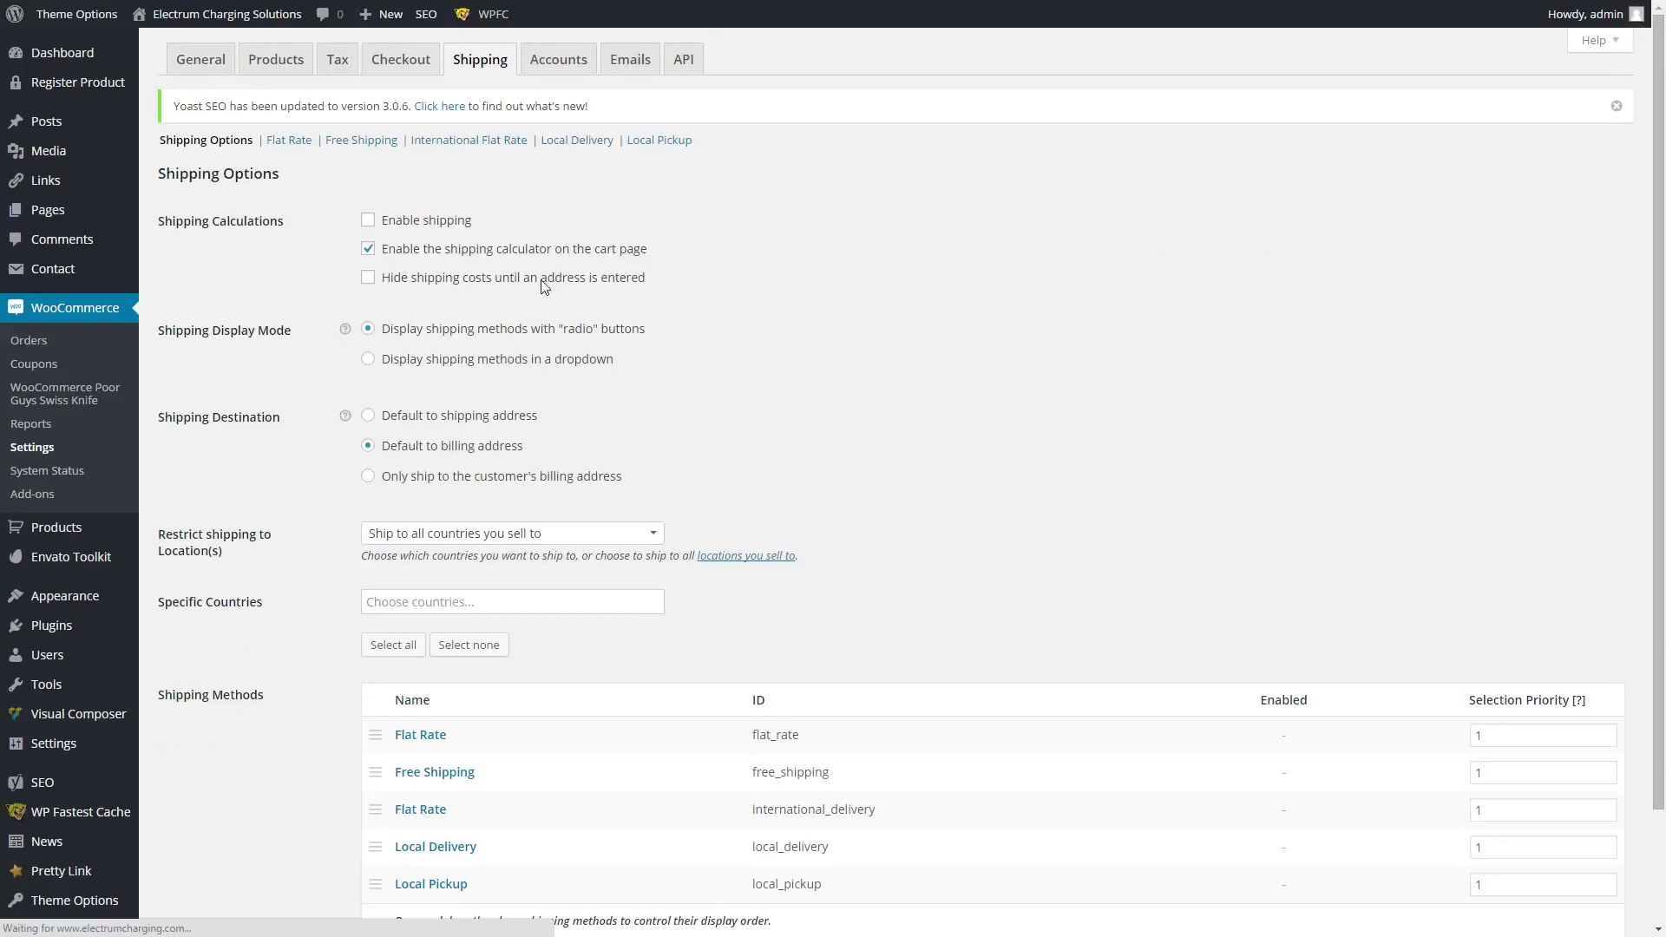
# - Toggle the cart shipping calculator off and back on, leaving shipping options unchanged
pyautogui.click(368, 249)
pyautogui.click(368, 249)
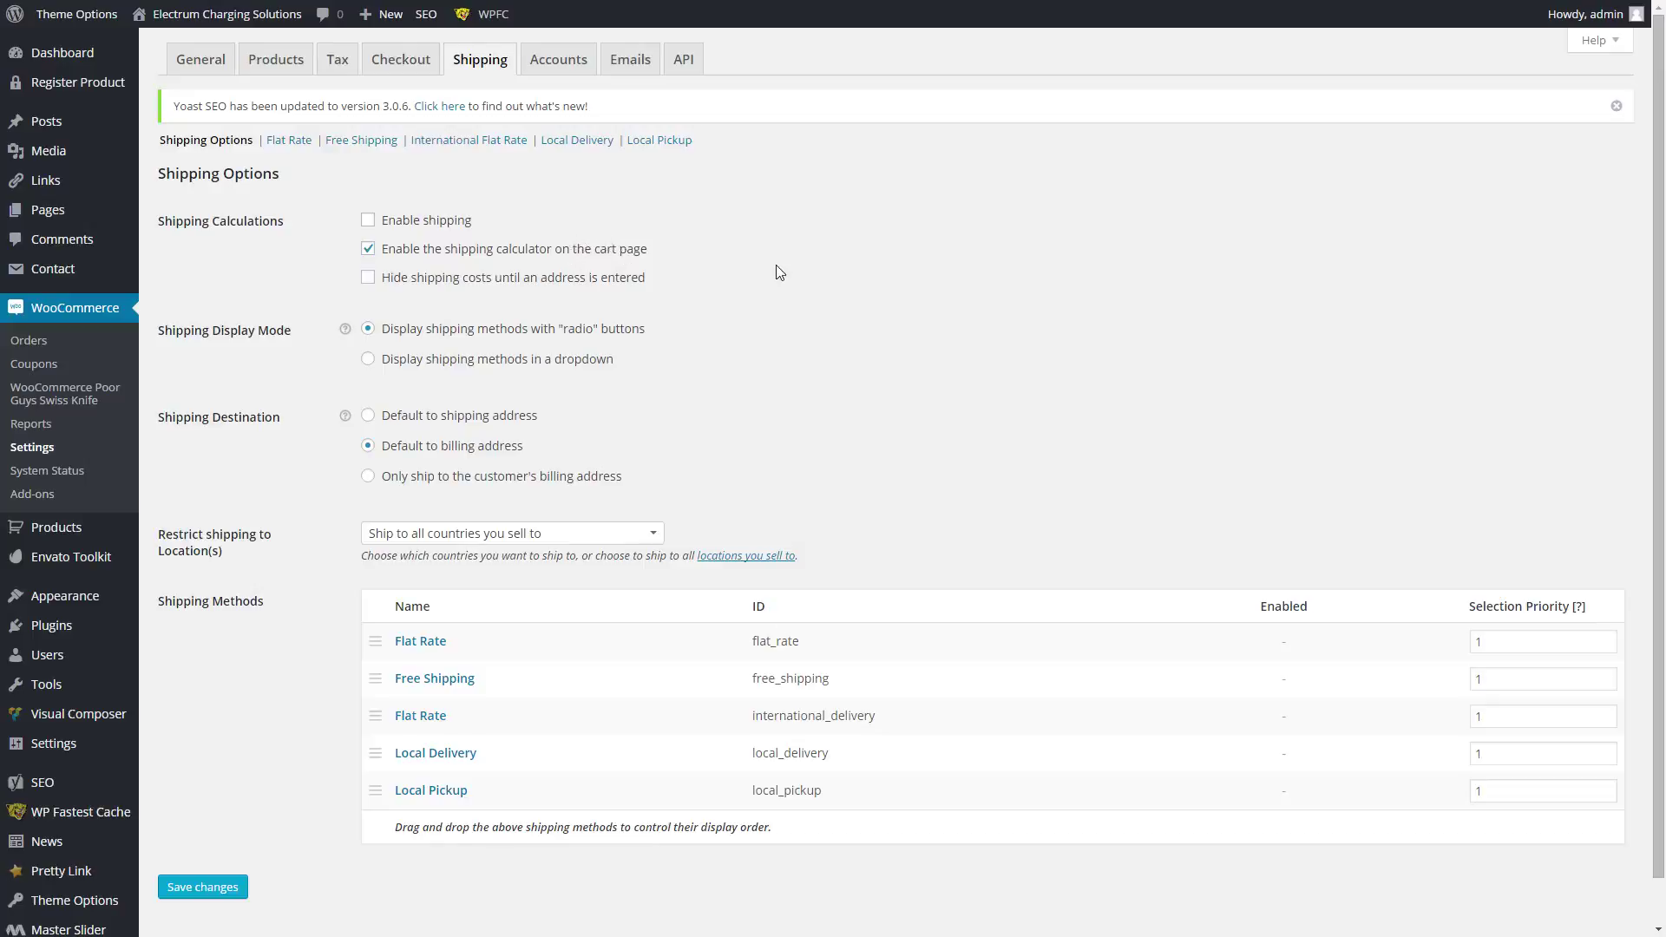
pyautogui.scroll(-1, 698, 257)
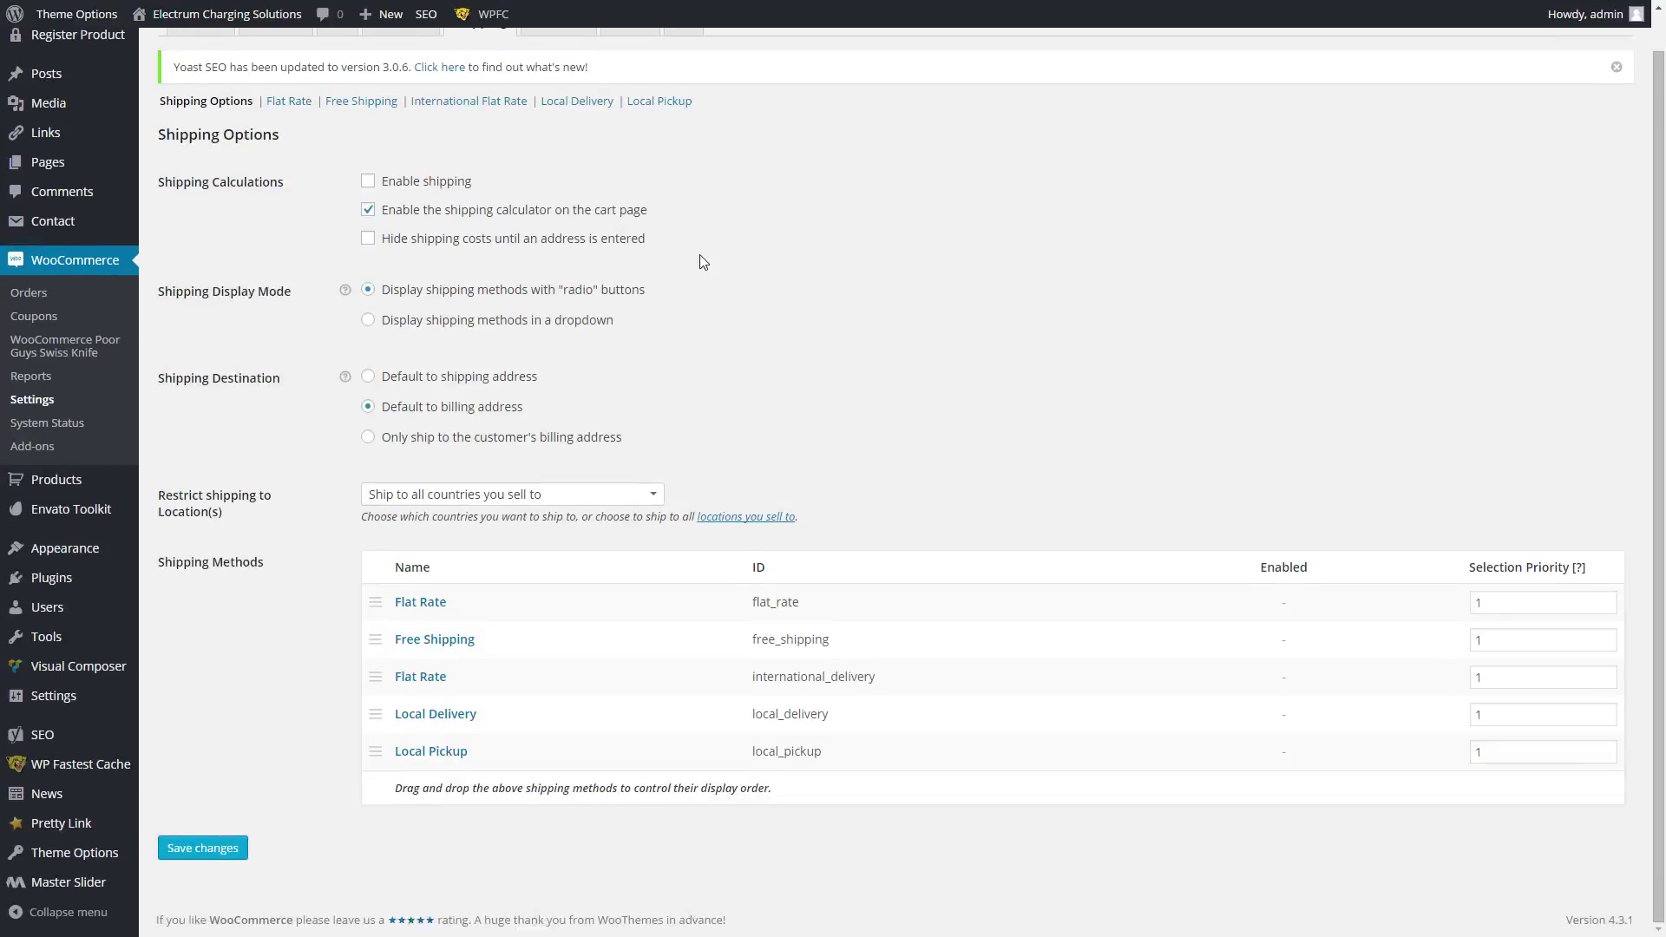
# - Check the Accounts settings' My Account Page choices without changing them
pyautogui.click(562, 62)
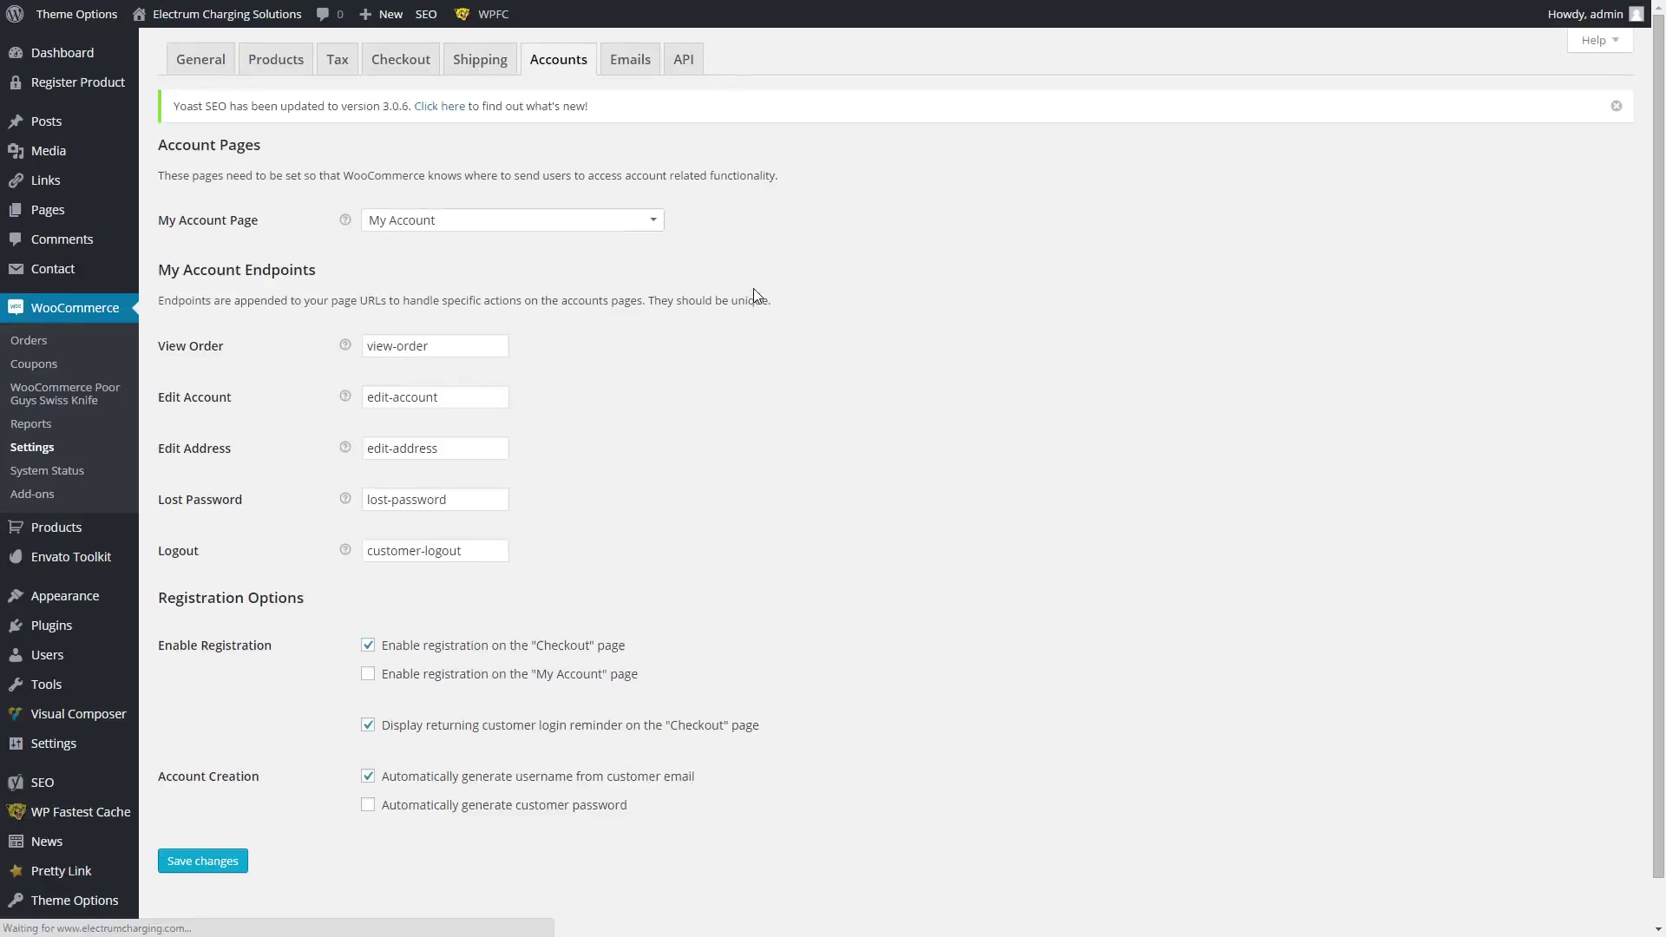
pyautogui.click(653, 225)
pyautogui.click(653, 223)
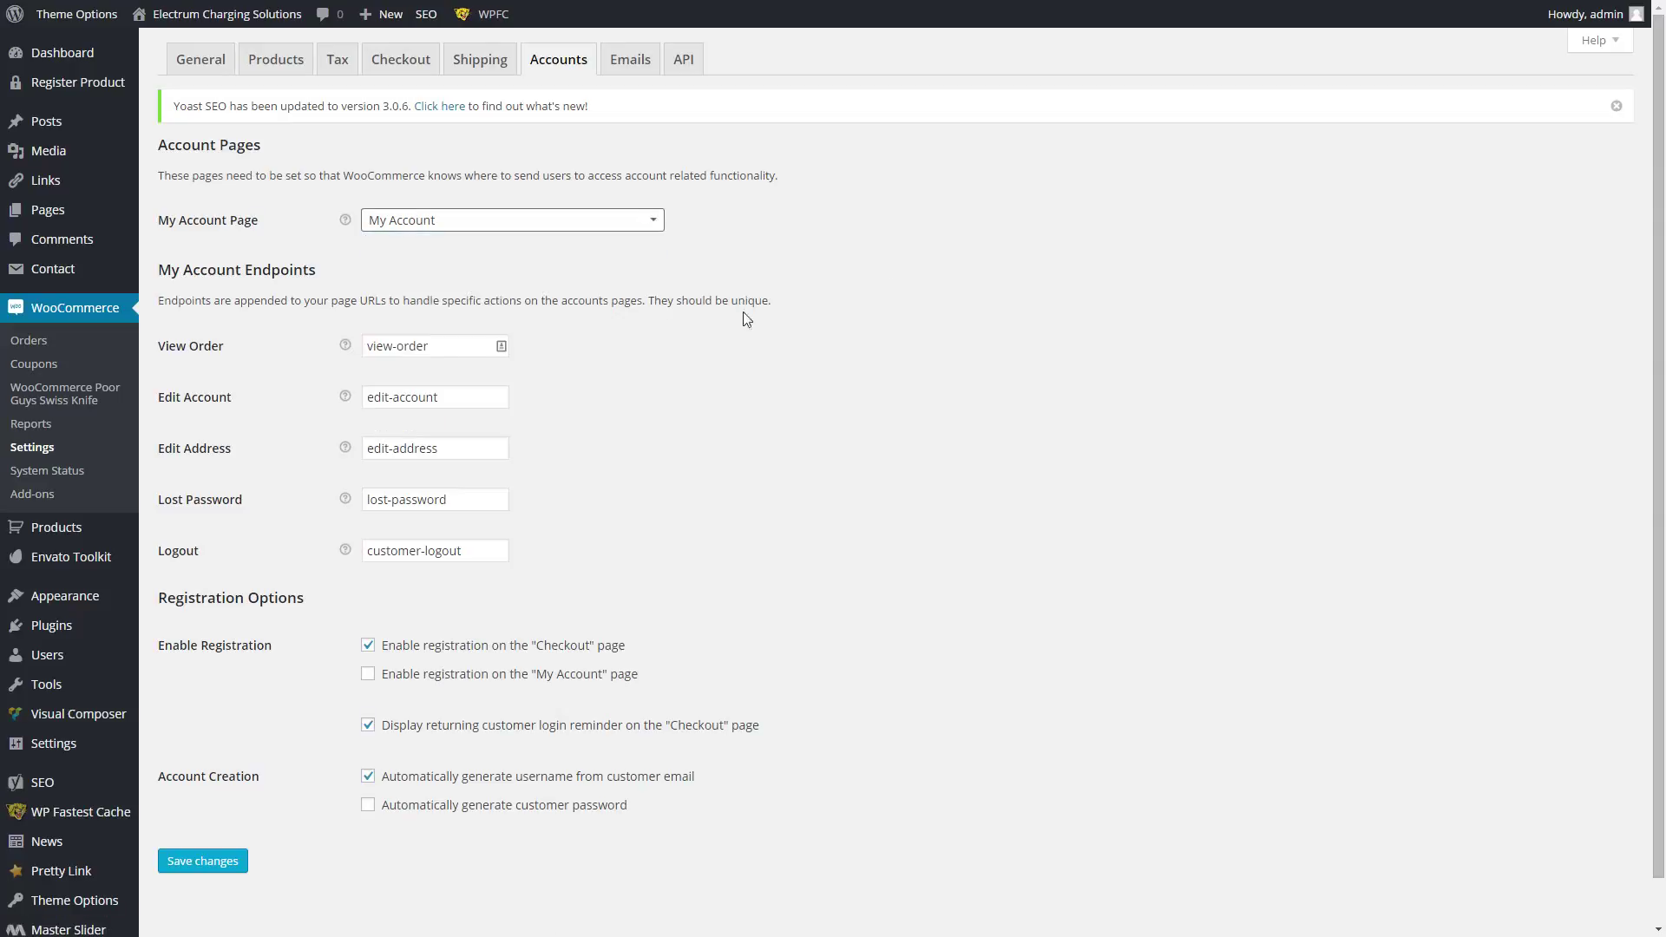
pyautogui.scroll(-1, 699, 340)
pyautogui.scroll(1, 205, 375)
# - Go to the All Posts list
pyautogui.moveTo(78, 188)
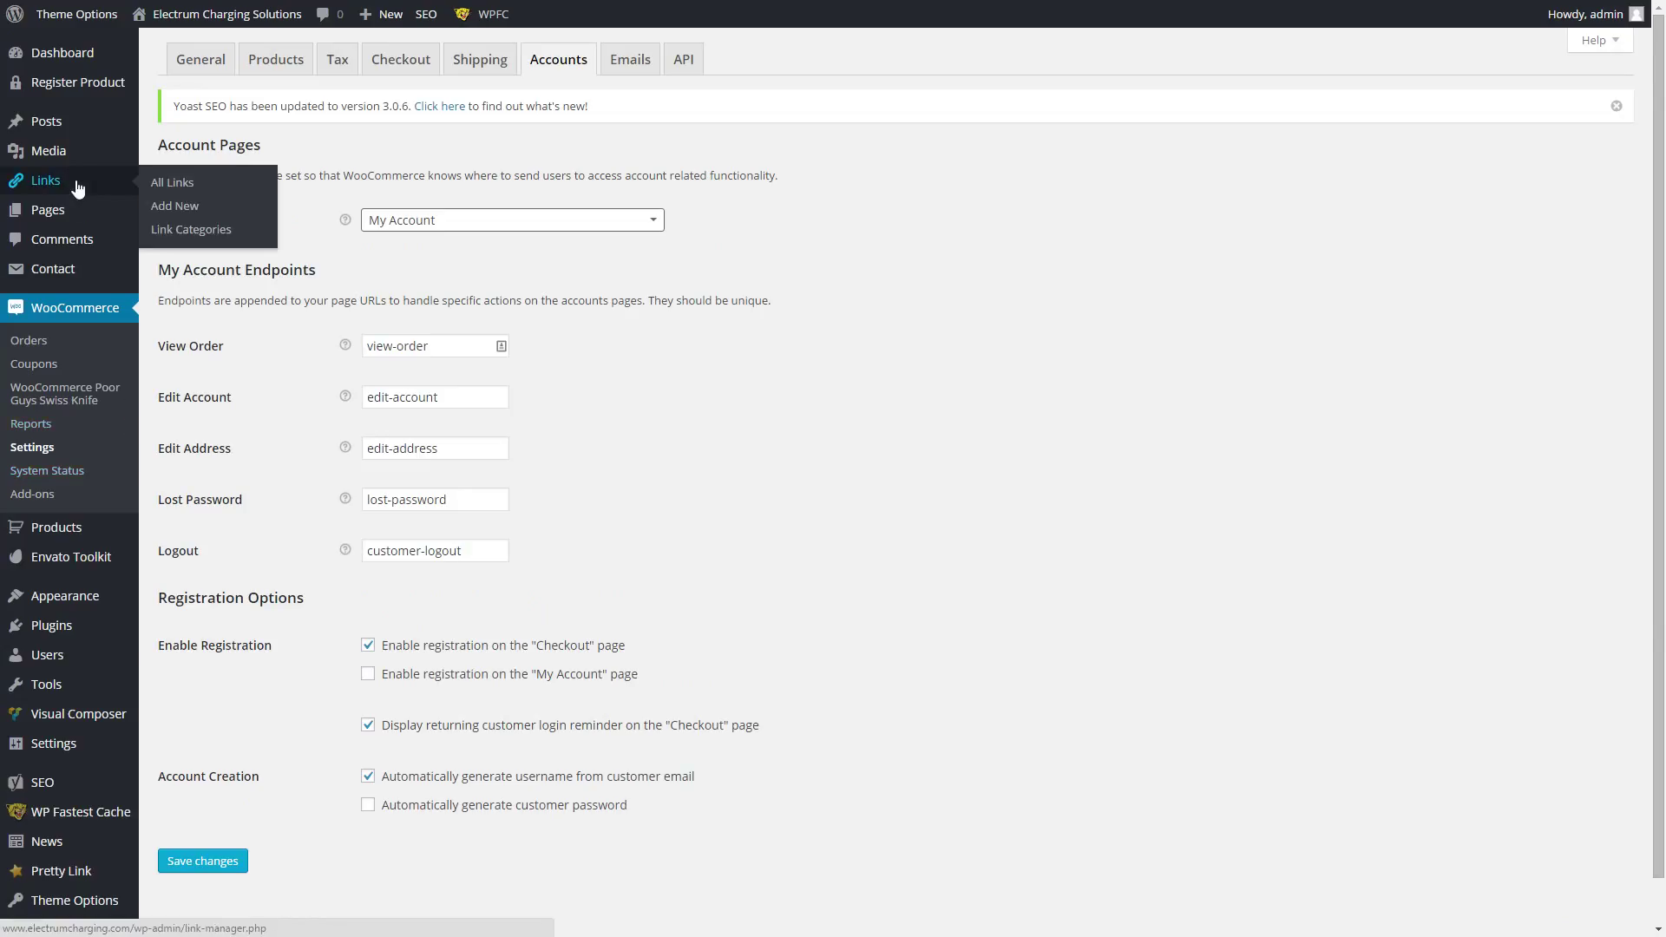
pyautogui.moveTo(54, 123)
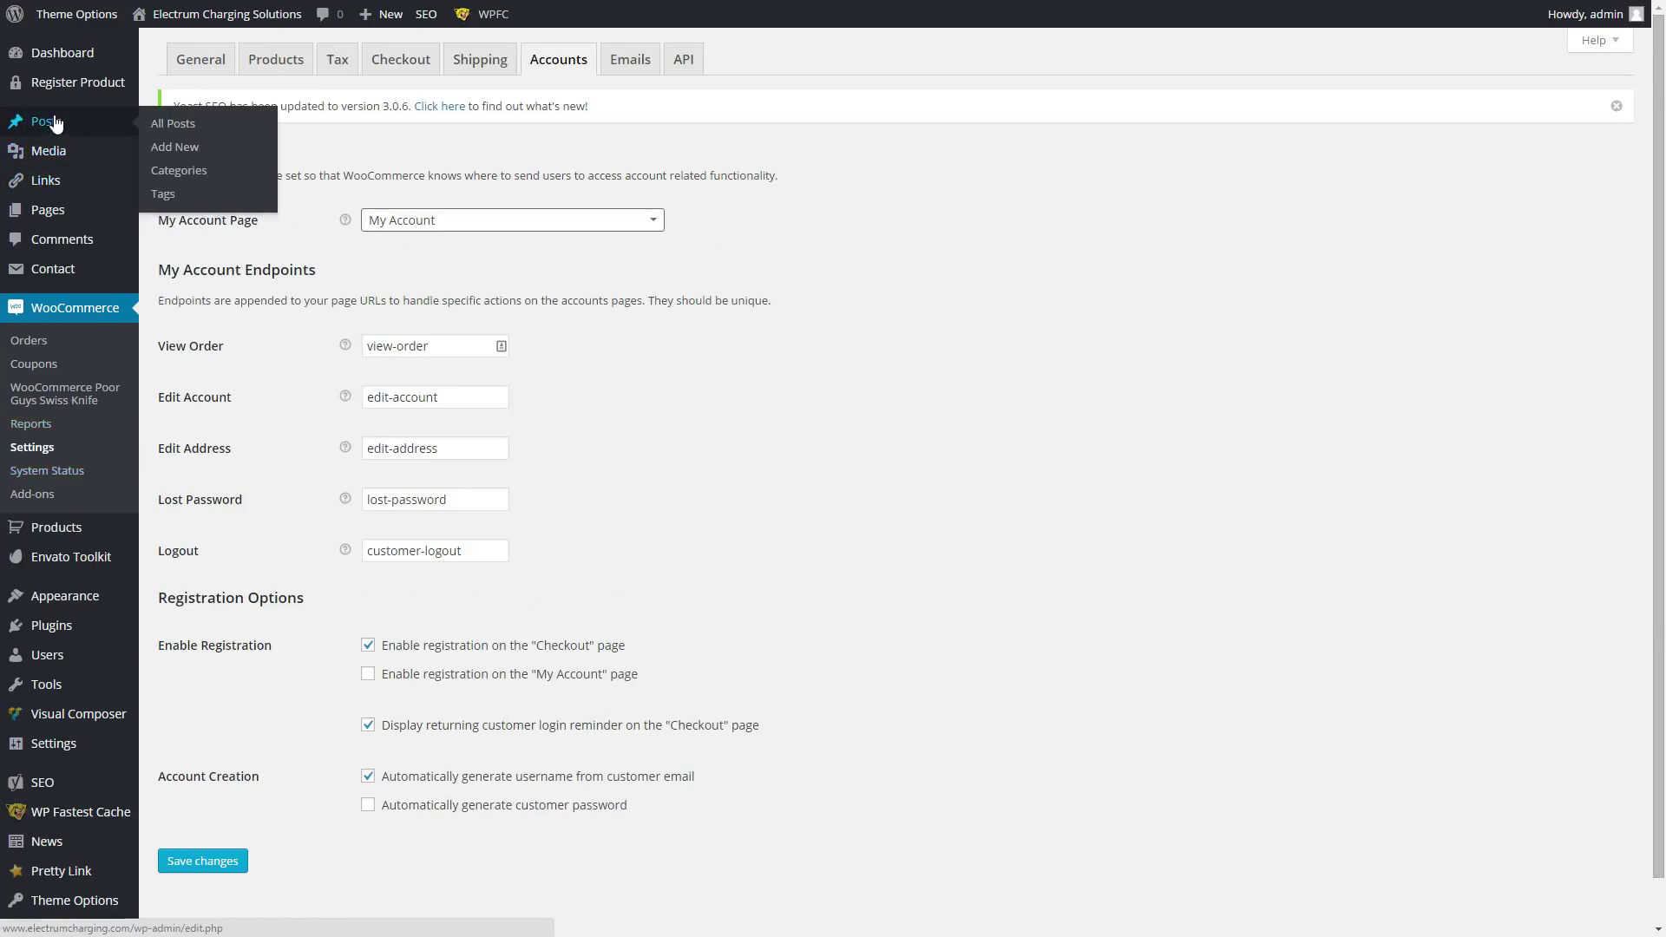
pyautogui.click(78, 129)
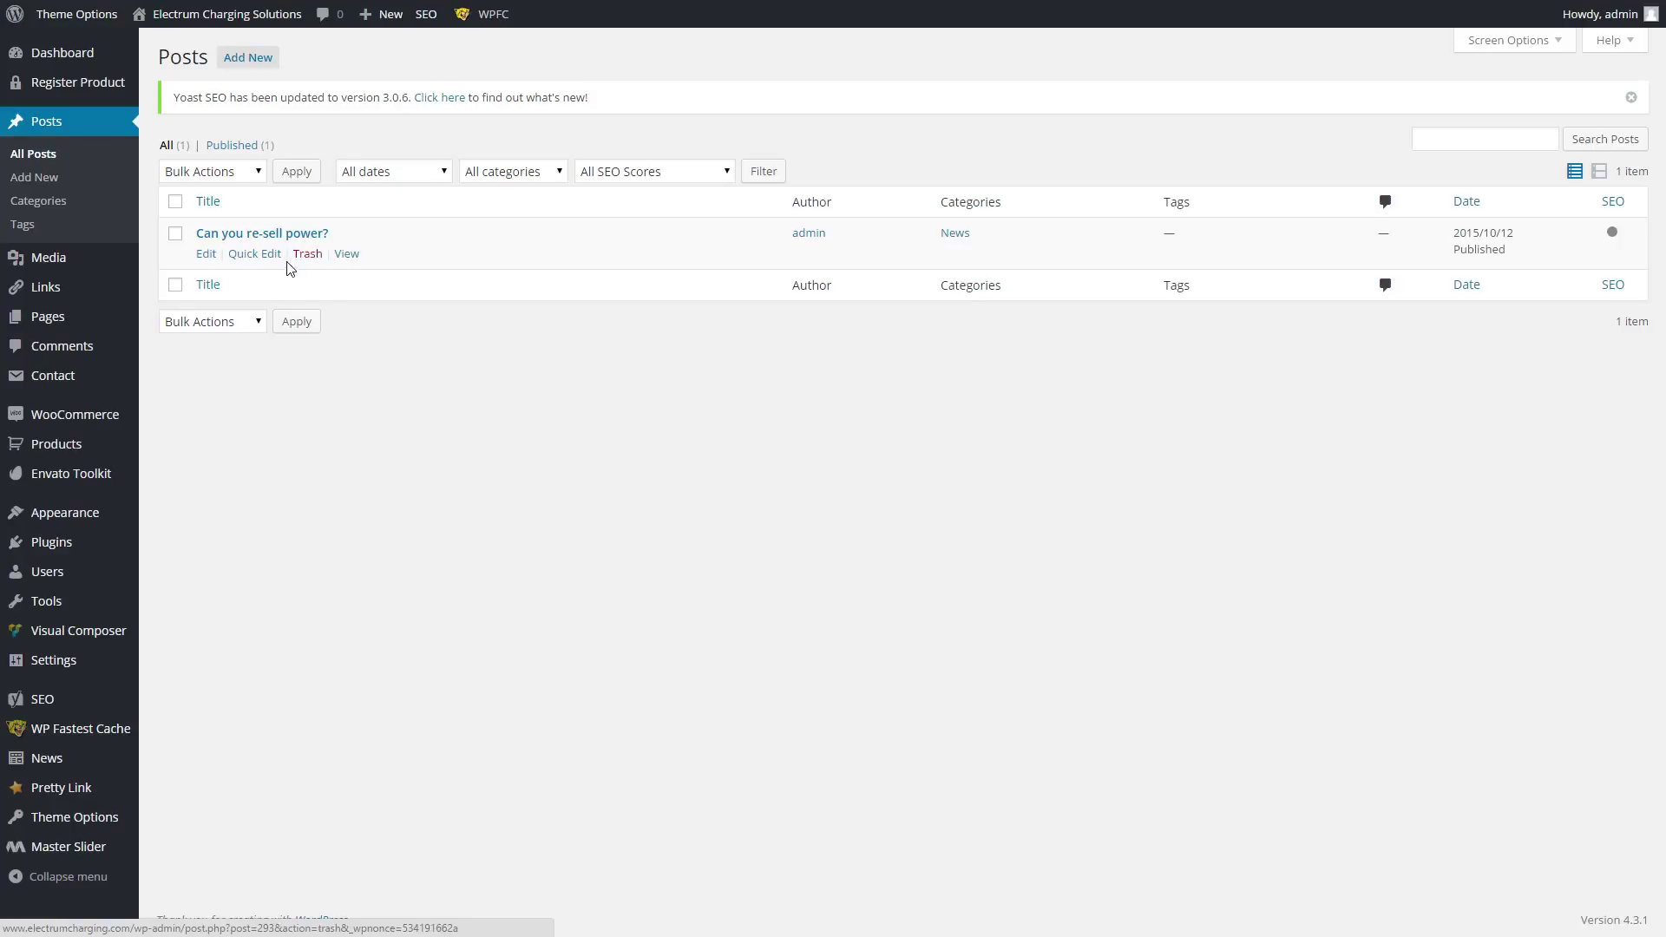
# - Create a new post and tick the News category
pyautogui.click(249, 59)
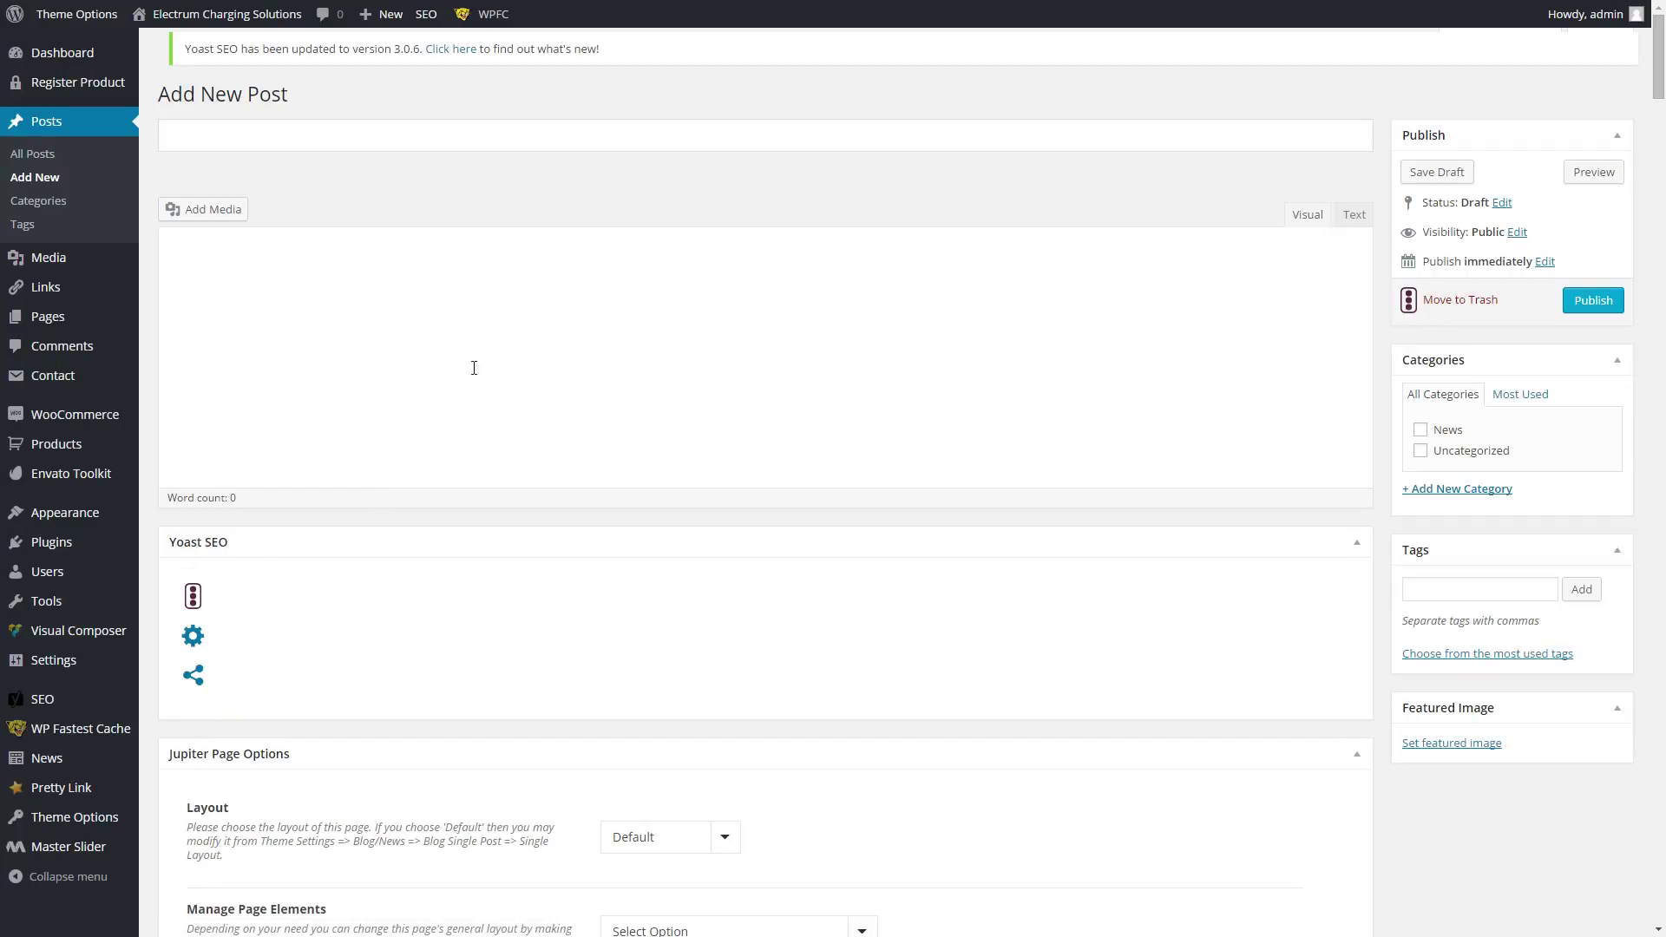
pyautogui.click(1447, 447)
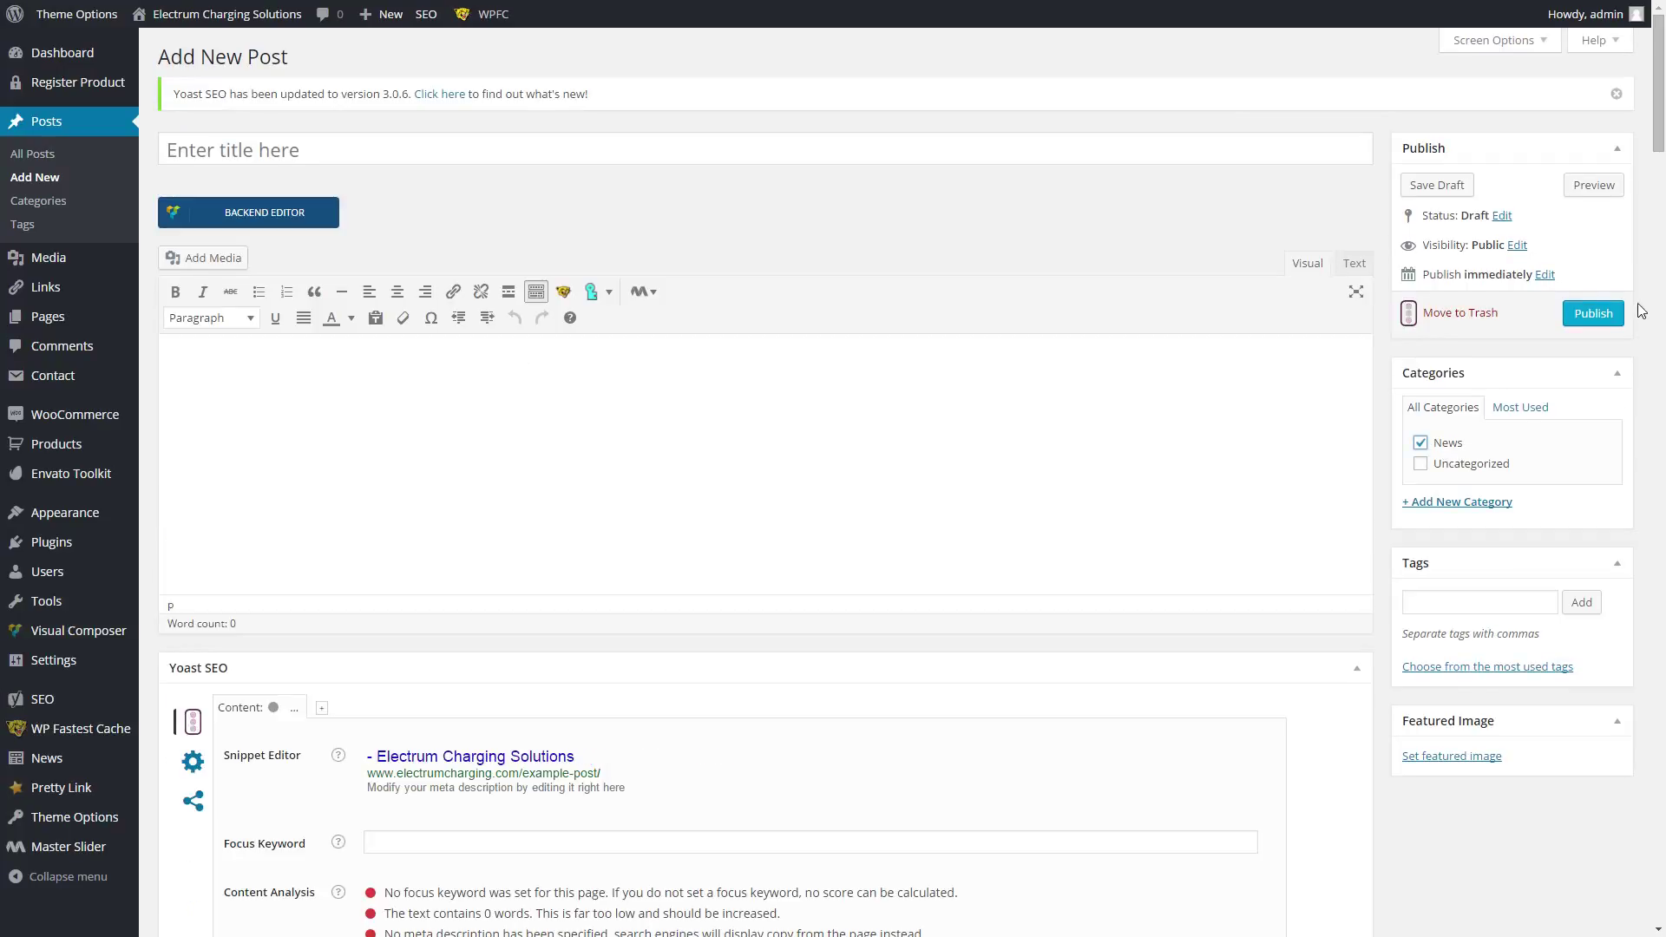
# - Enter electrum as the Yoast SEO focus keyword
pyautogui.scroll(-7, 747, 473)
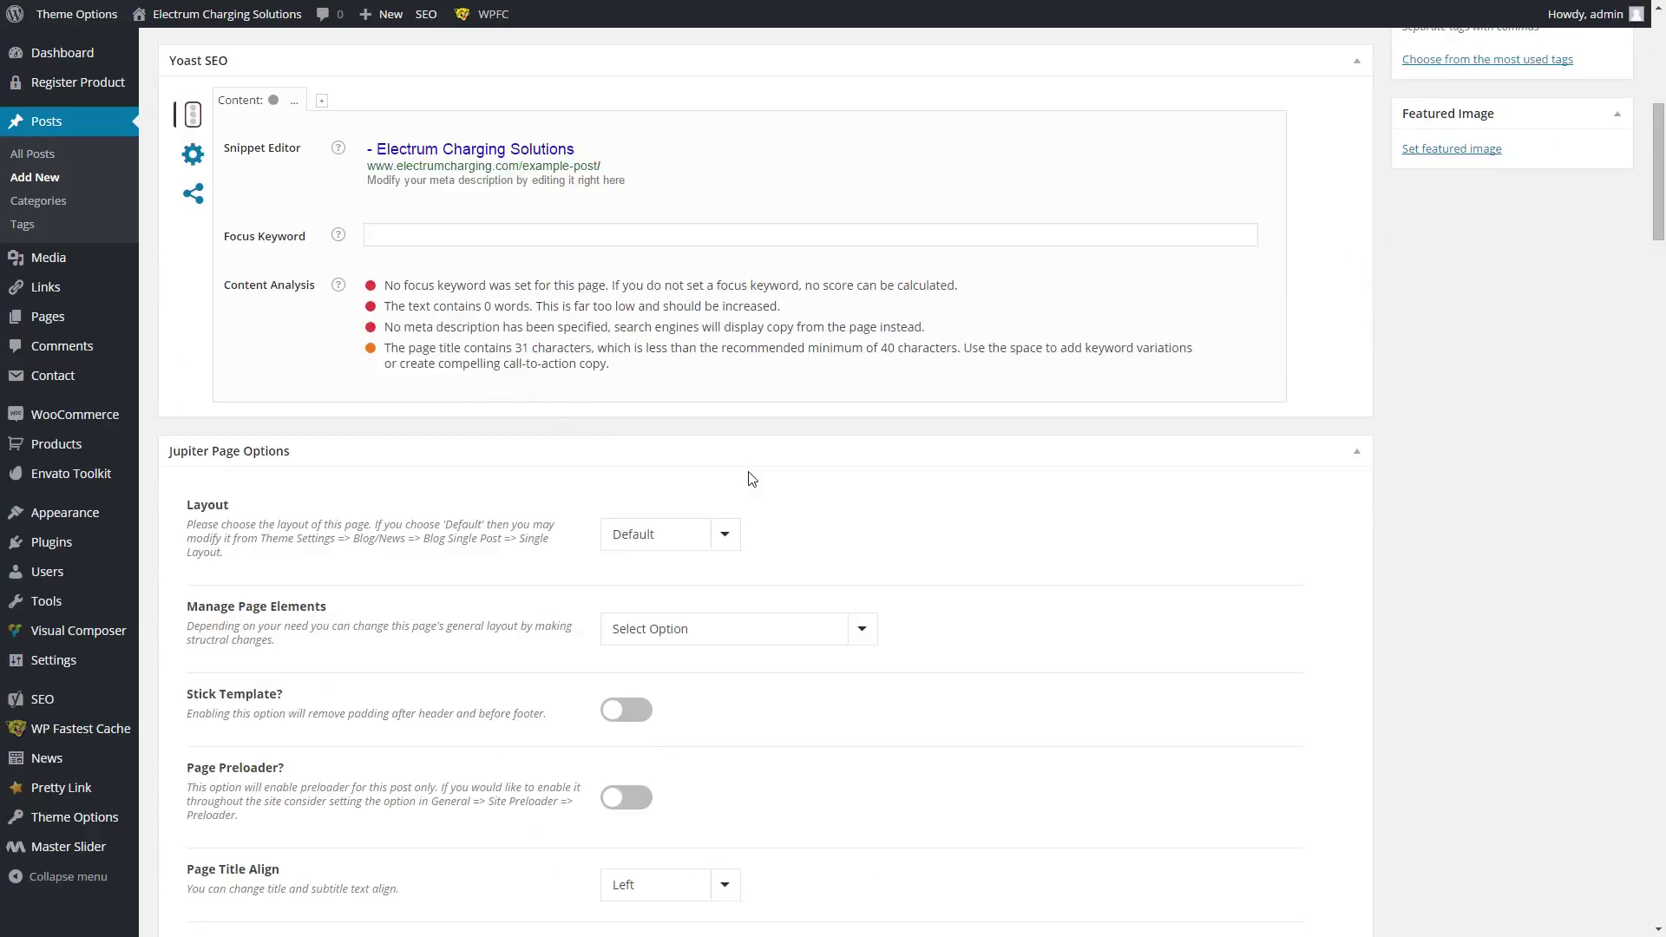
pyautogui.scroll(2, 751, 475)
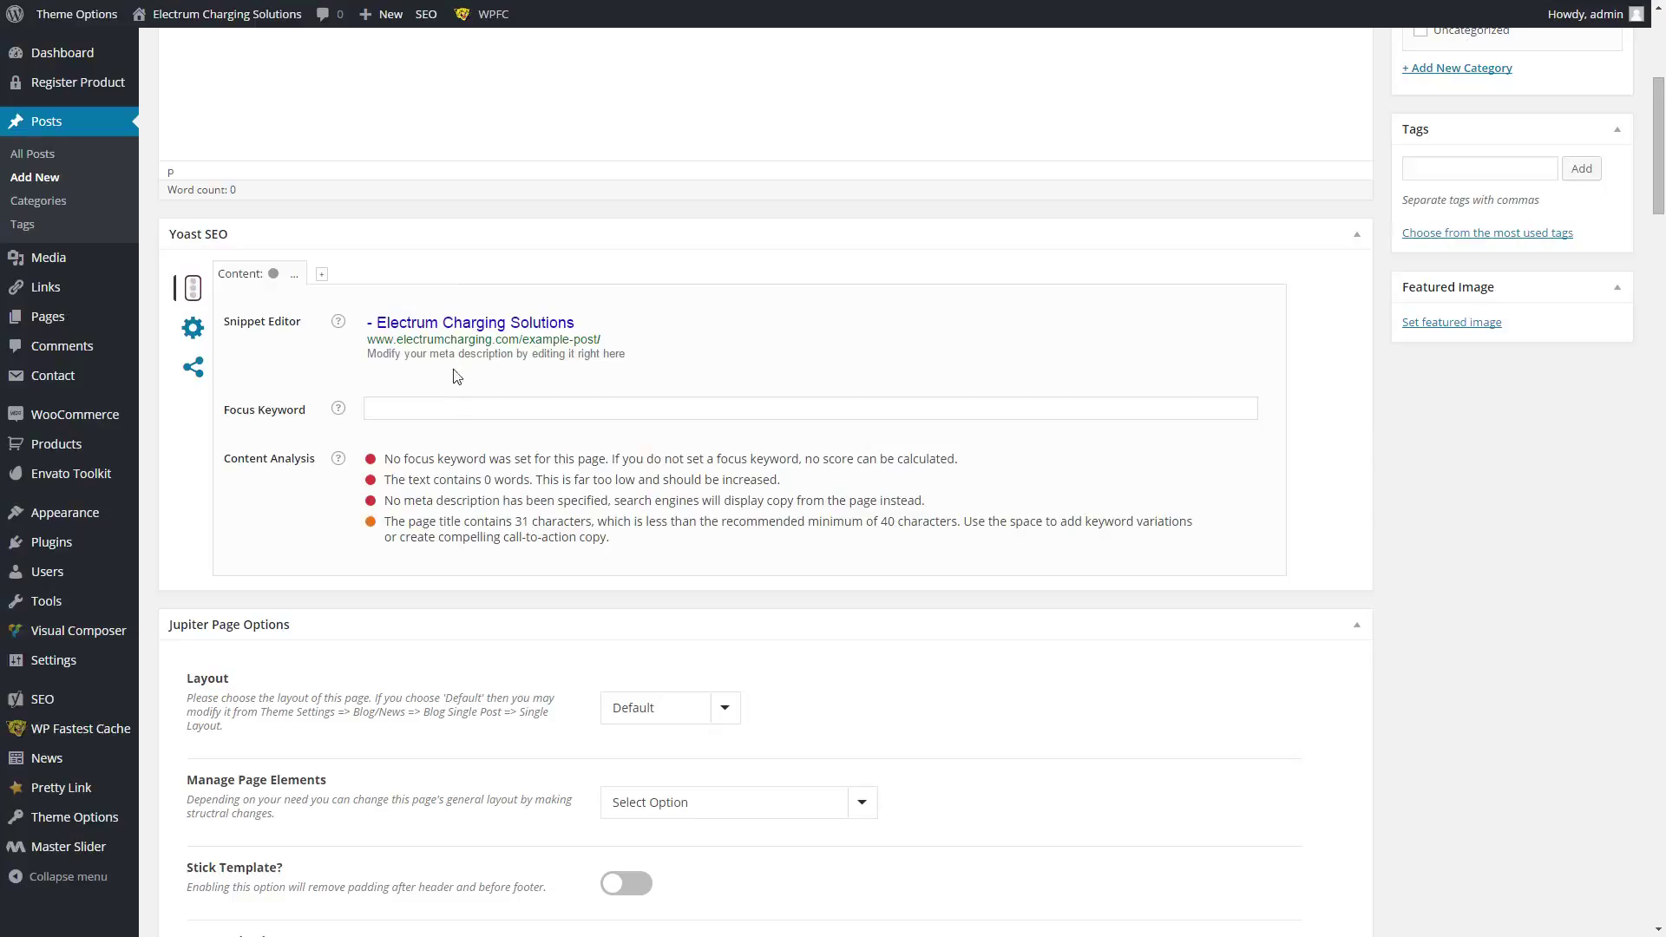
pyautogui.click(443, 402)
pyautogui.write('electrum')
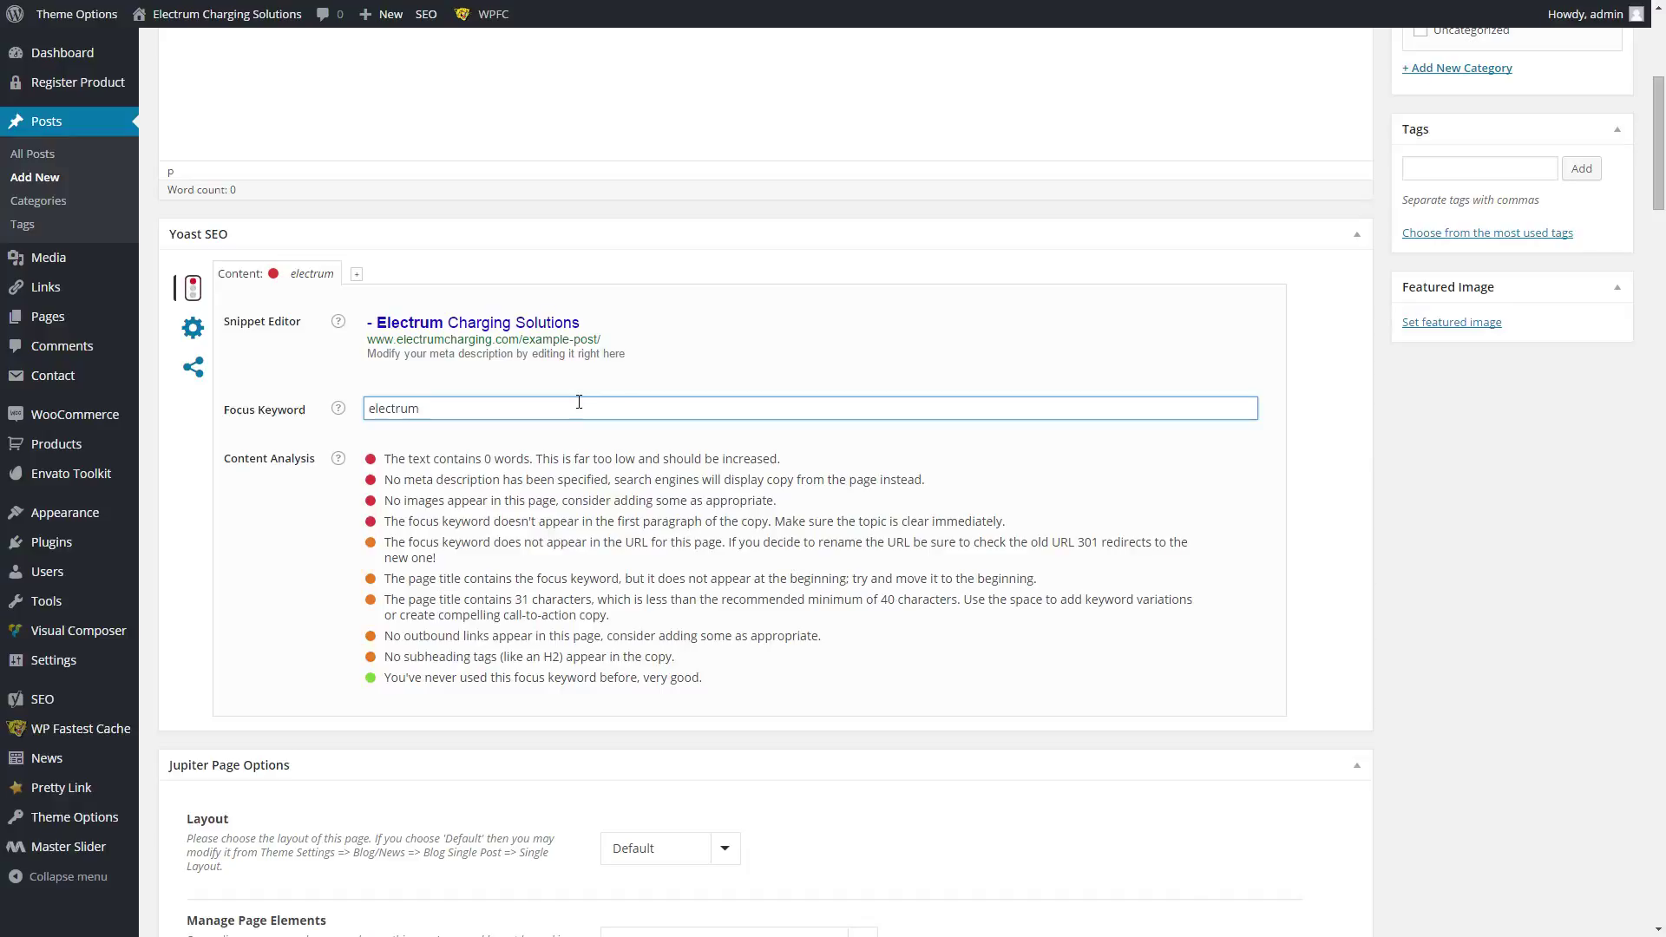
pyautogui.doubleClick(398, 415)
# - Read through the Yoast content analysis, which flags a missing meta description and images
pyautogui.scroll(1, 458, 415)
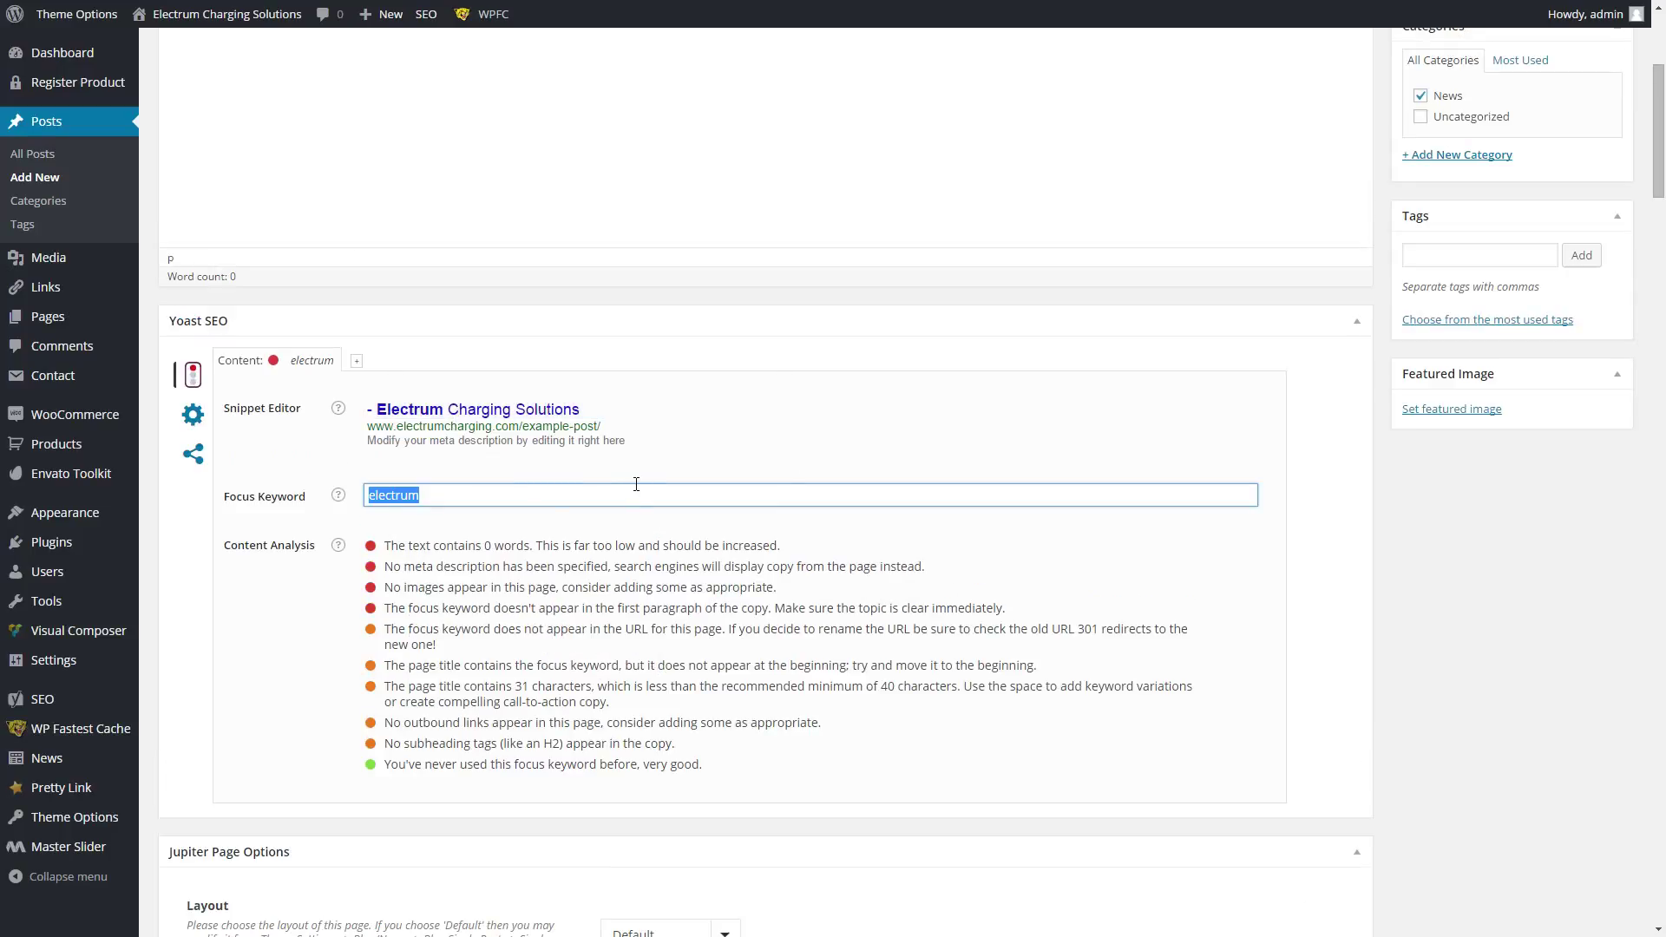
pyautogui.scroll(-1, 635, 484)
pyautogui.scroll(1, 634, 451)
pyautogui.scroll(3, 632, 520)
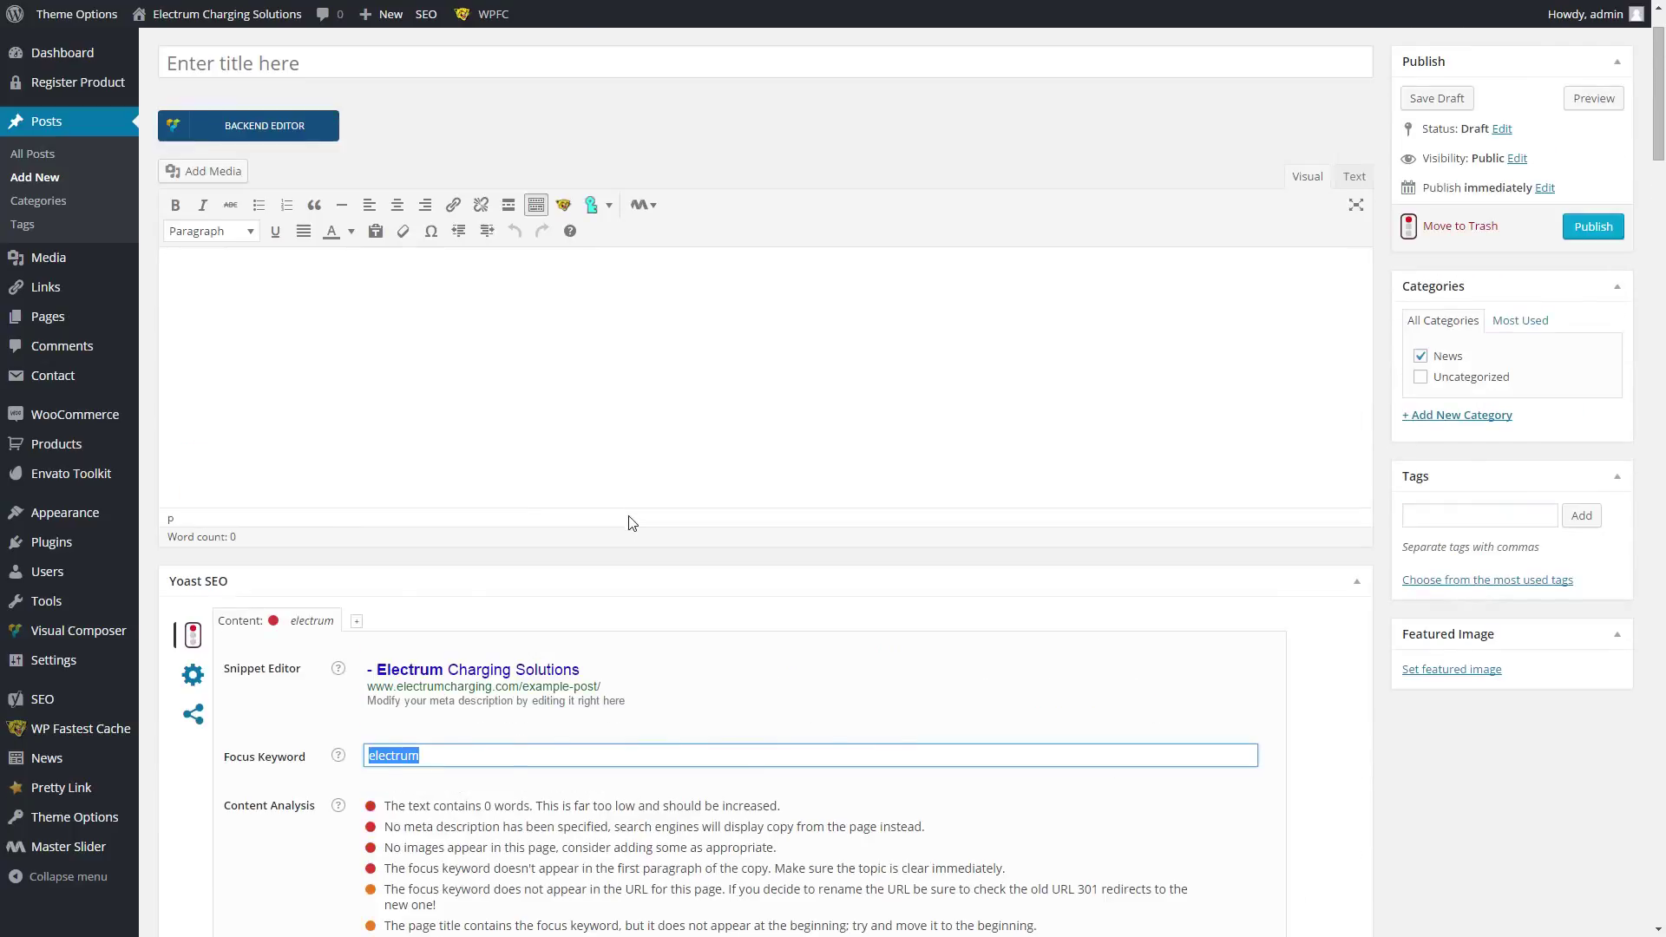
pyautogui.scroll(-2, 432, 694)
pyautogui.moveTo(389, 626); pyautogui.dragTo(713, 632)
pyautogui.moveTo(390, 694); pyautogui.dragTo(398, 717)
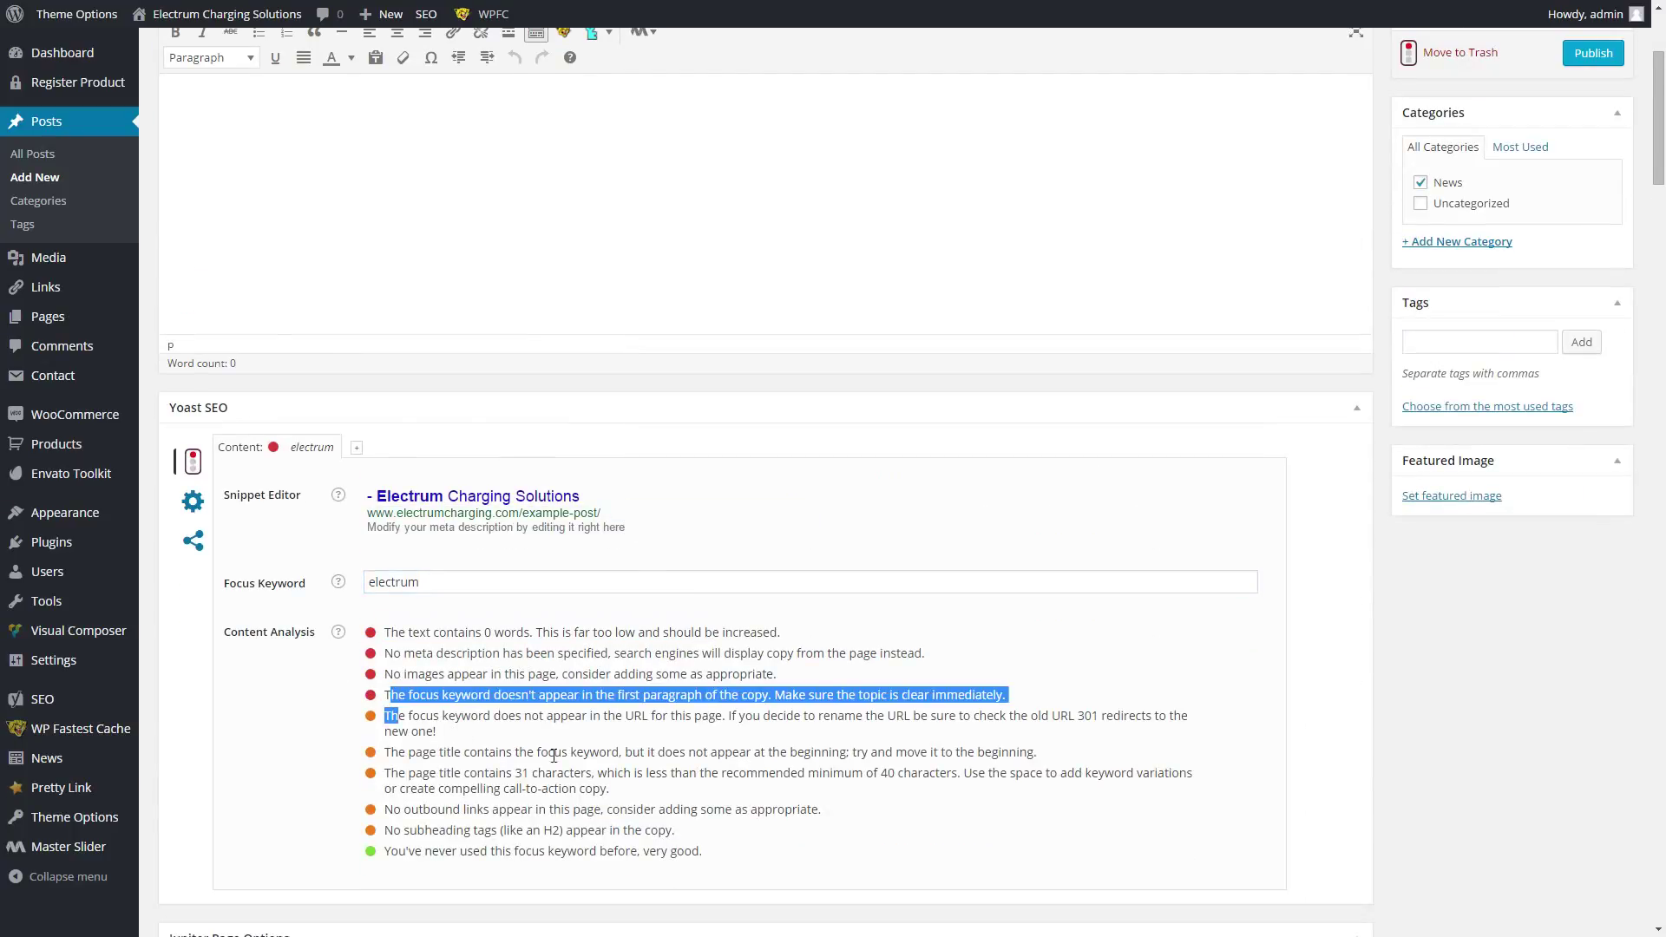
pyautogui.scroll(-3, 607, 666)
pyautogui.scroll(-1, 562, 416)
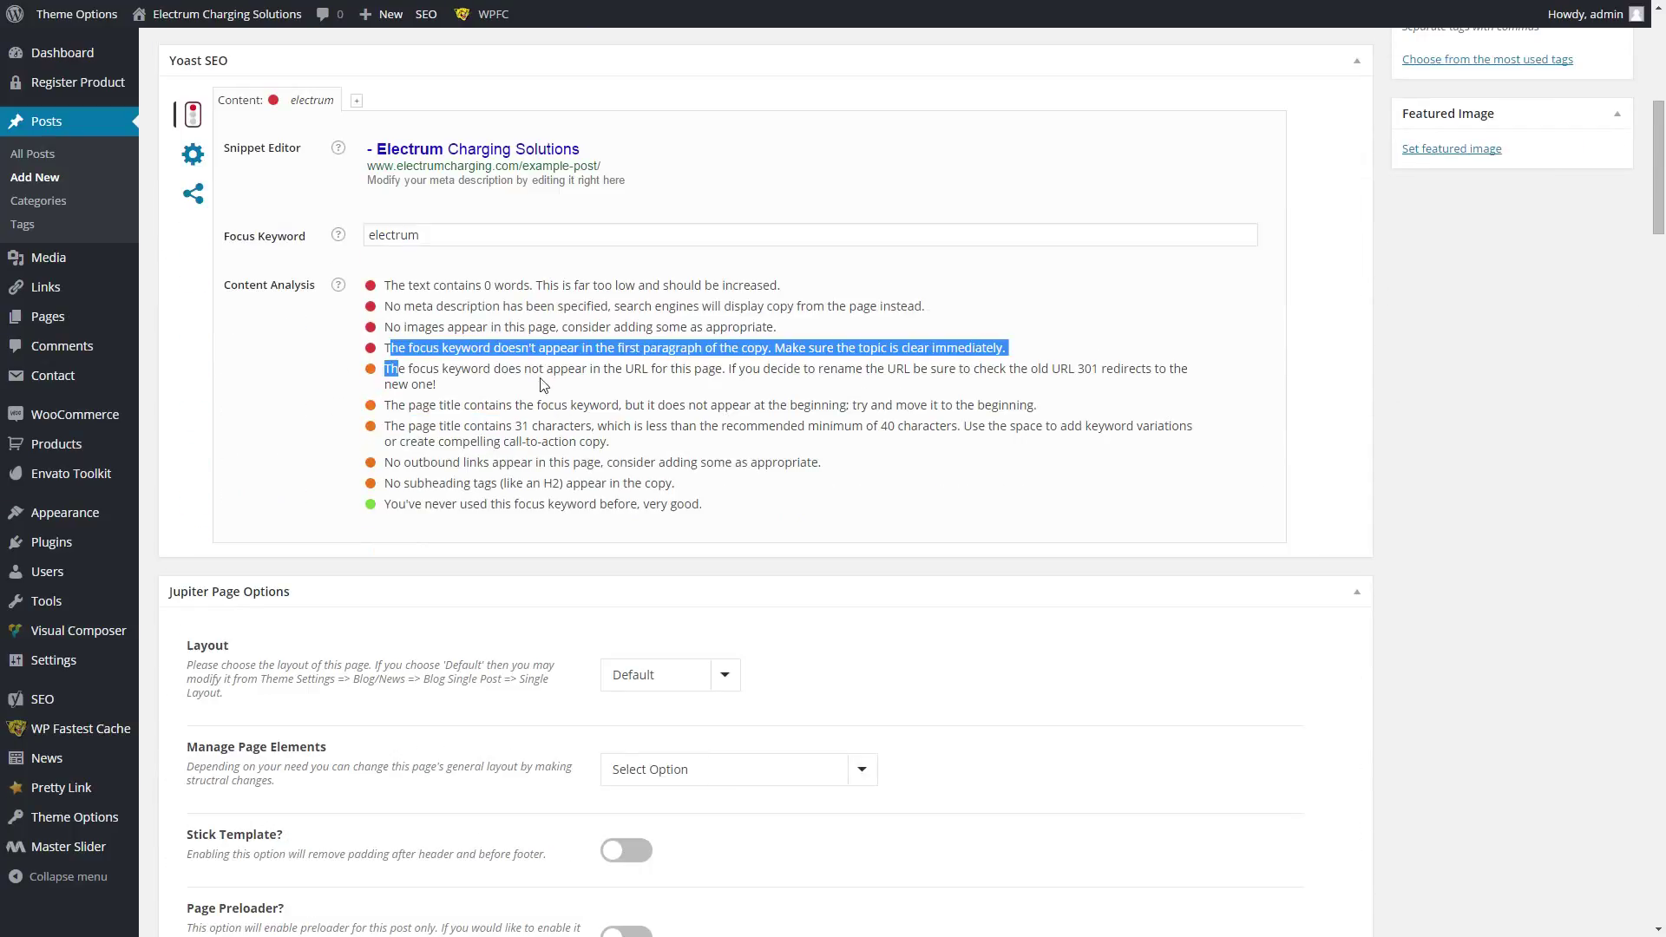
pyautogui.click(511, 321)
pyautogui.scroll(-1, 538, 334)
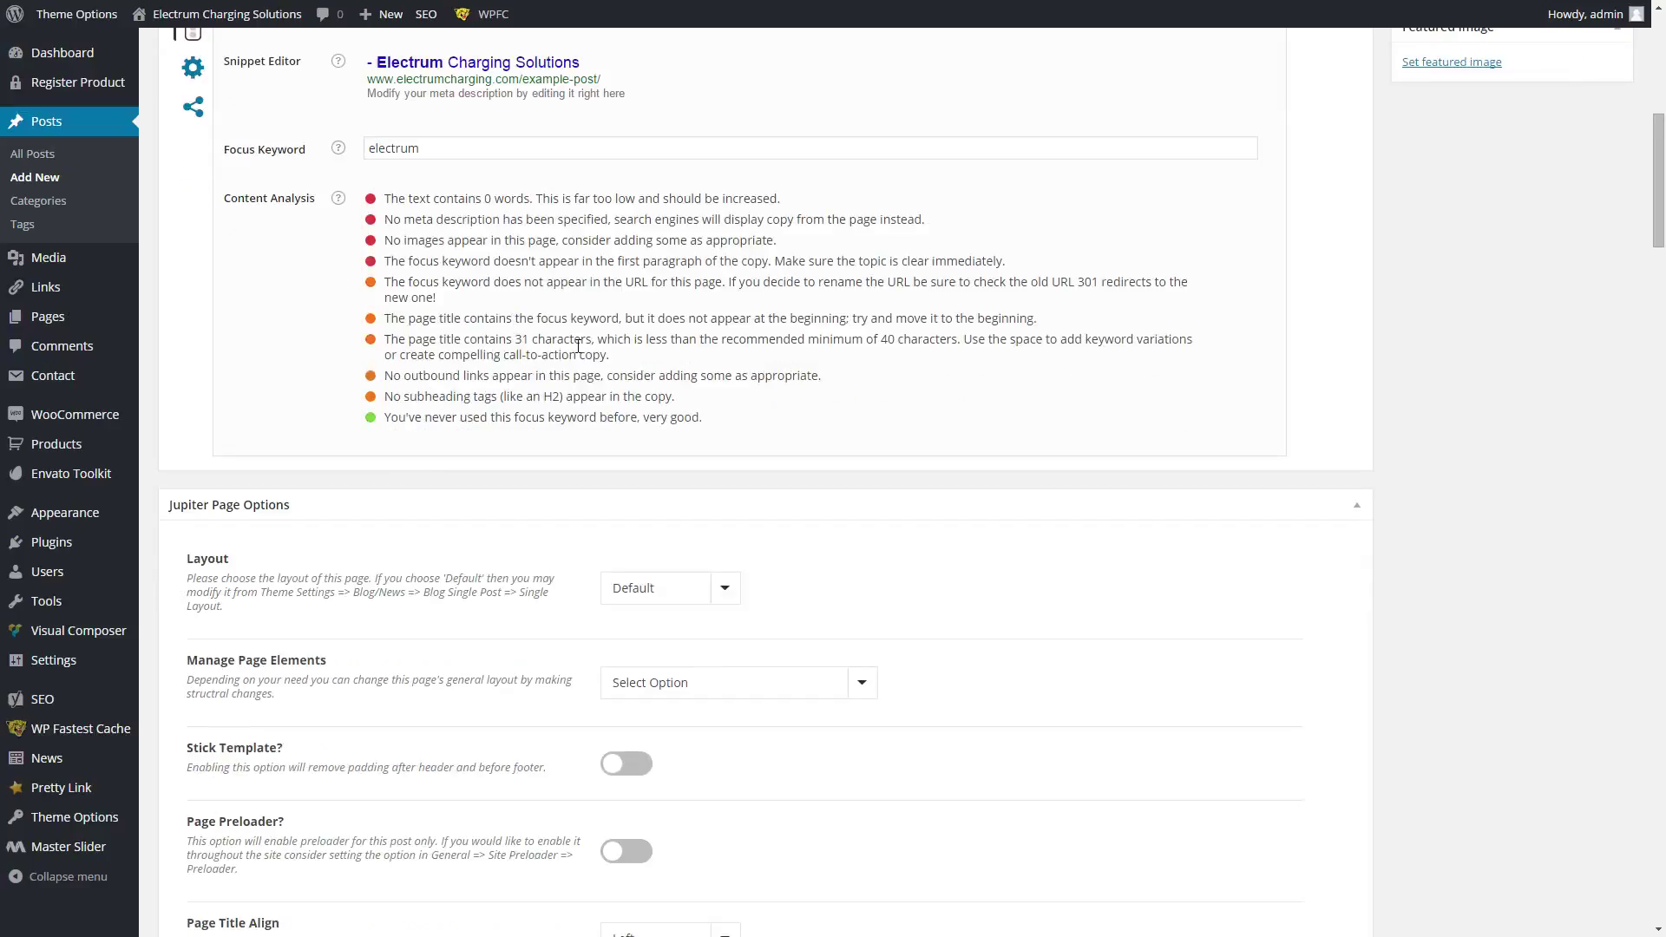
pyautogui.scroll(-2, 685, 340)
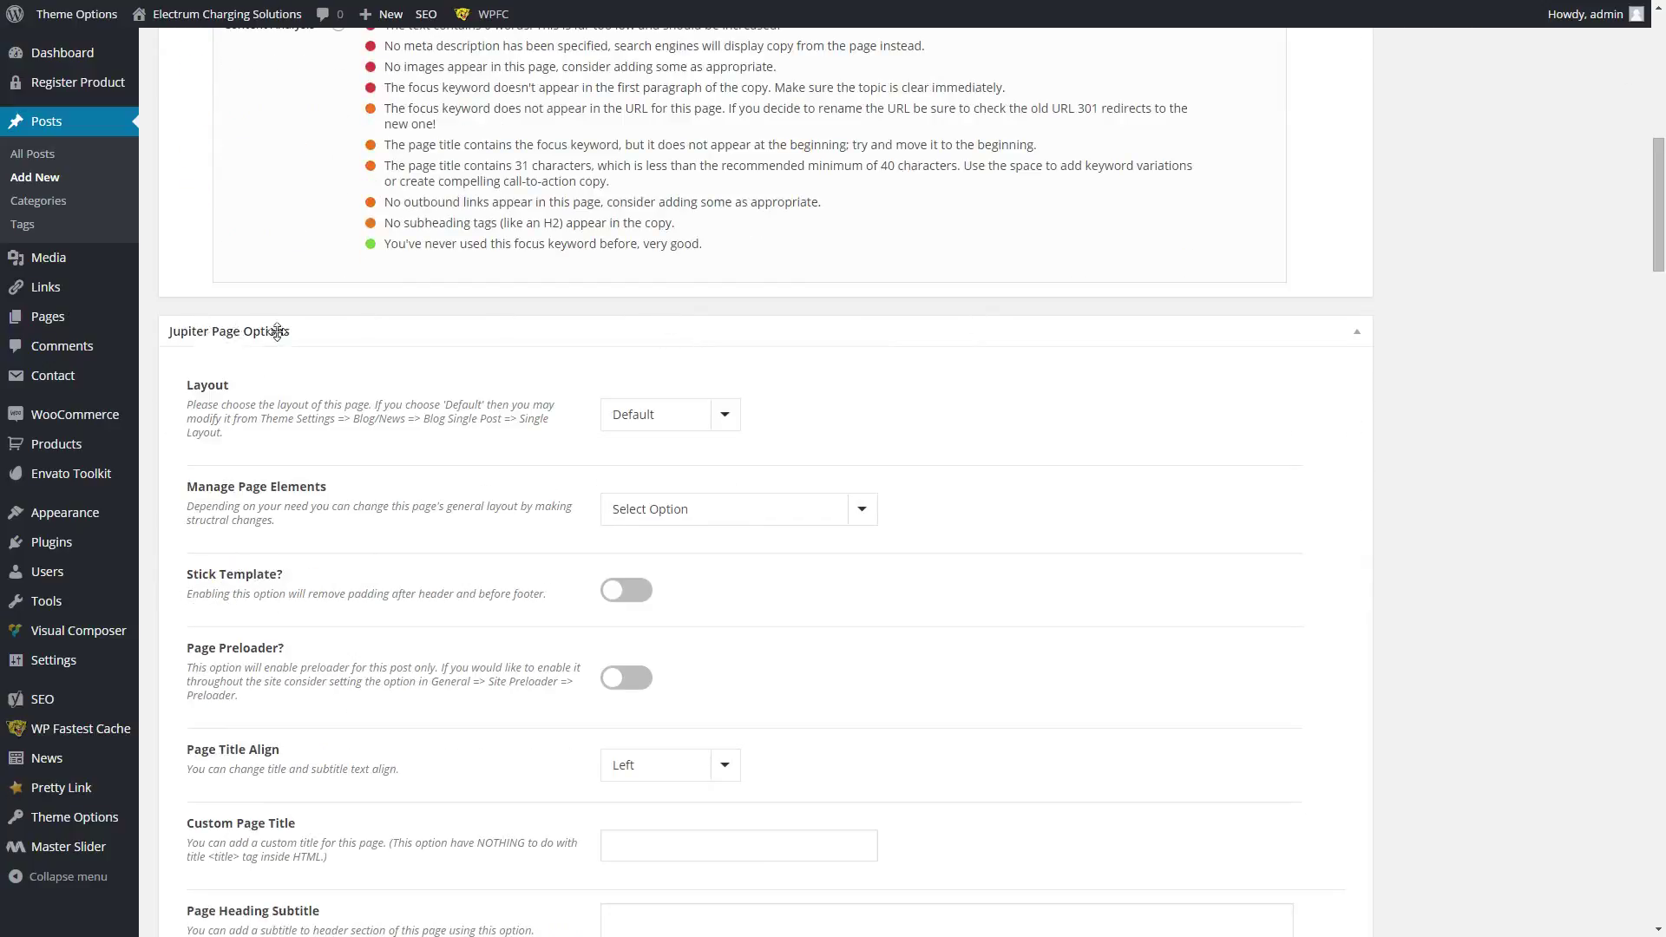
# - Check the Jupiter Layout and Manage Page Elements choices, keeping Default unchanged
pyautogui.scroll(-1, 563, 354)
pyautogui.click(728, 332)
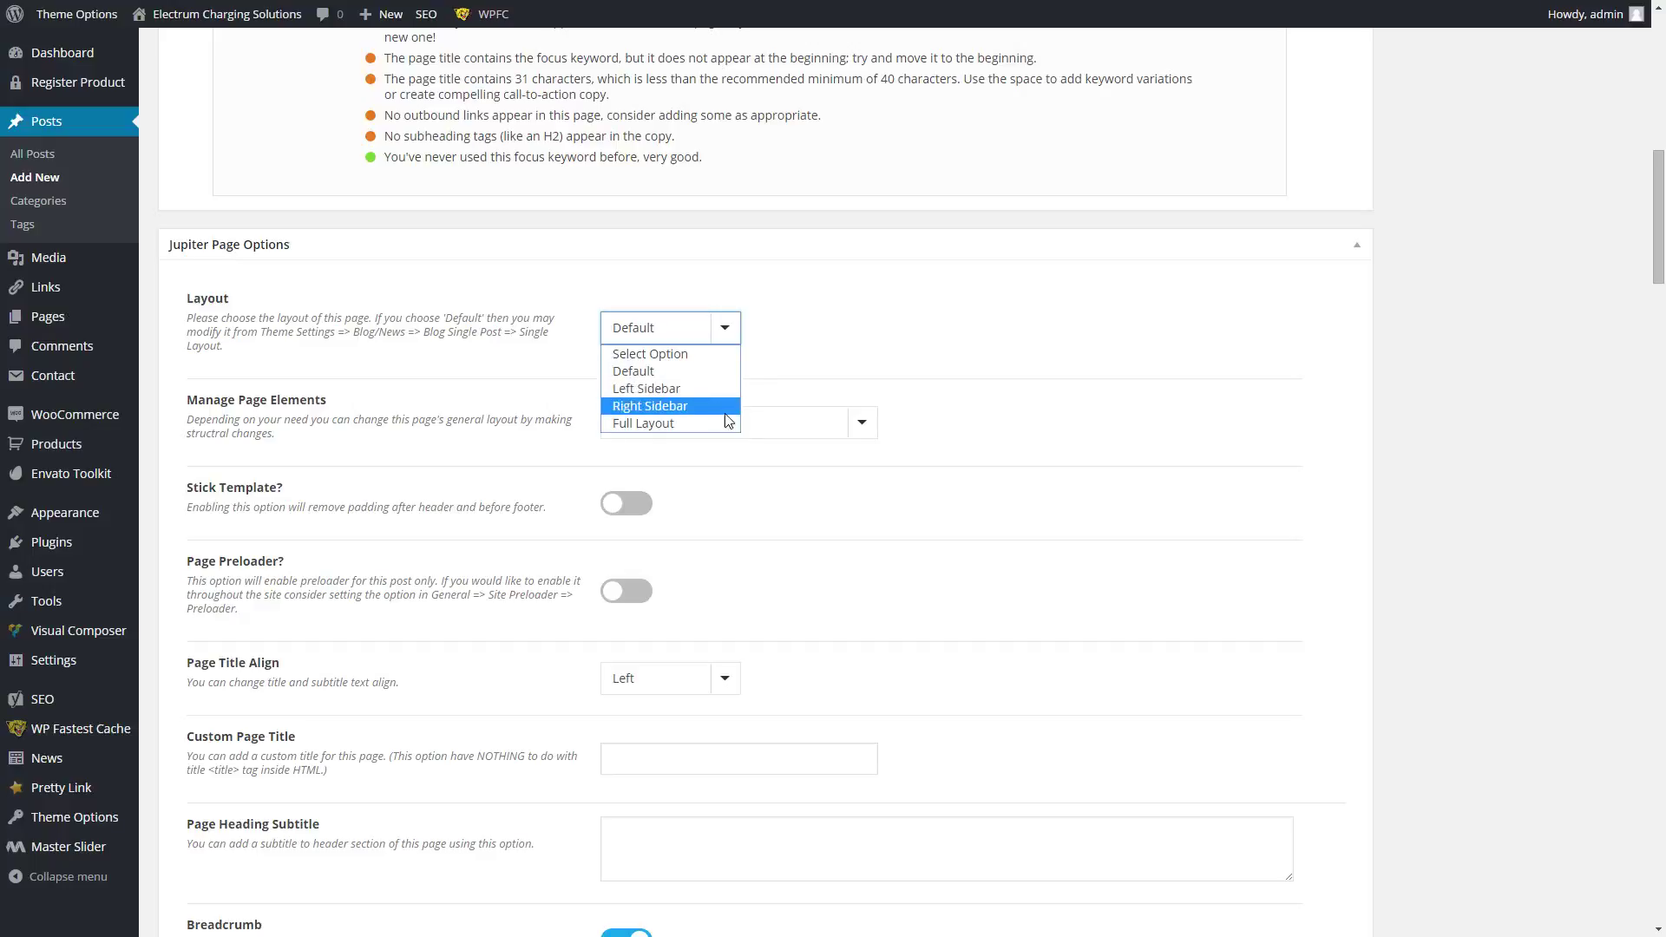
pyautogui.click(820, 330)
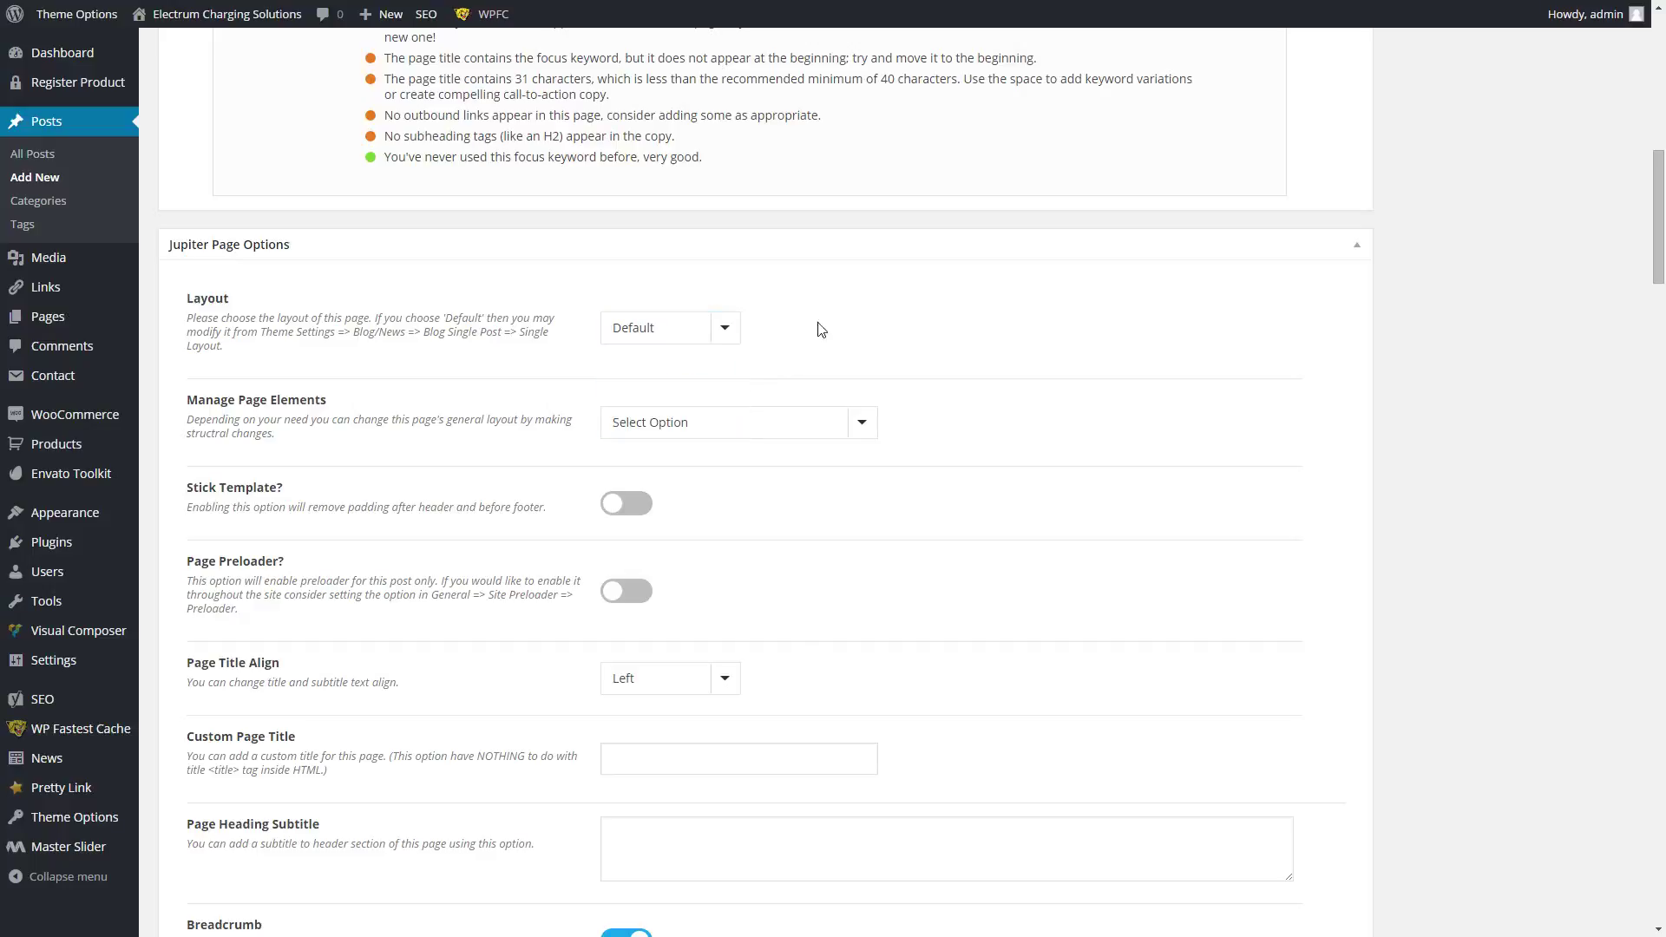
pyautogui.click(863, 422)
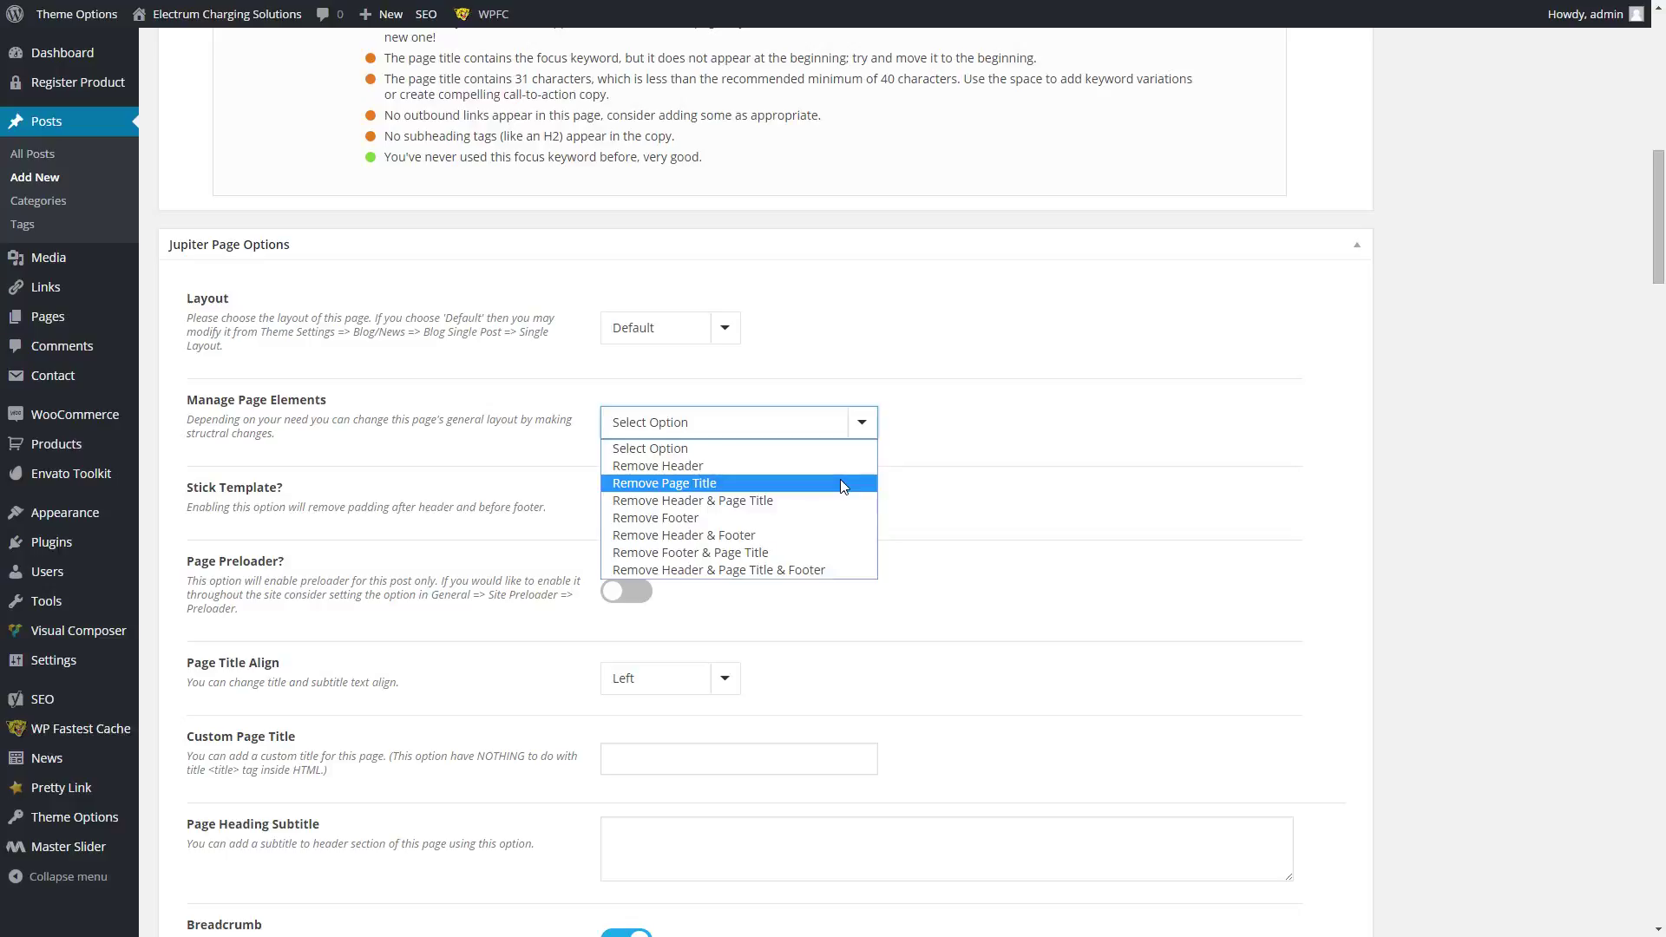
pyautogui.click(950, 518)
# - Scroll the rest of the post editor and switch the browser to full screen
pyautogui.scroll(-3, 848, 550)
pyautogui.scroll(-4, 1010, 460)
pyautogui.scroll(-5, 1023, 488)
pyautogui.scroll(20, 1022, 659)
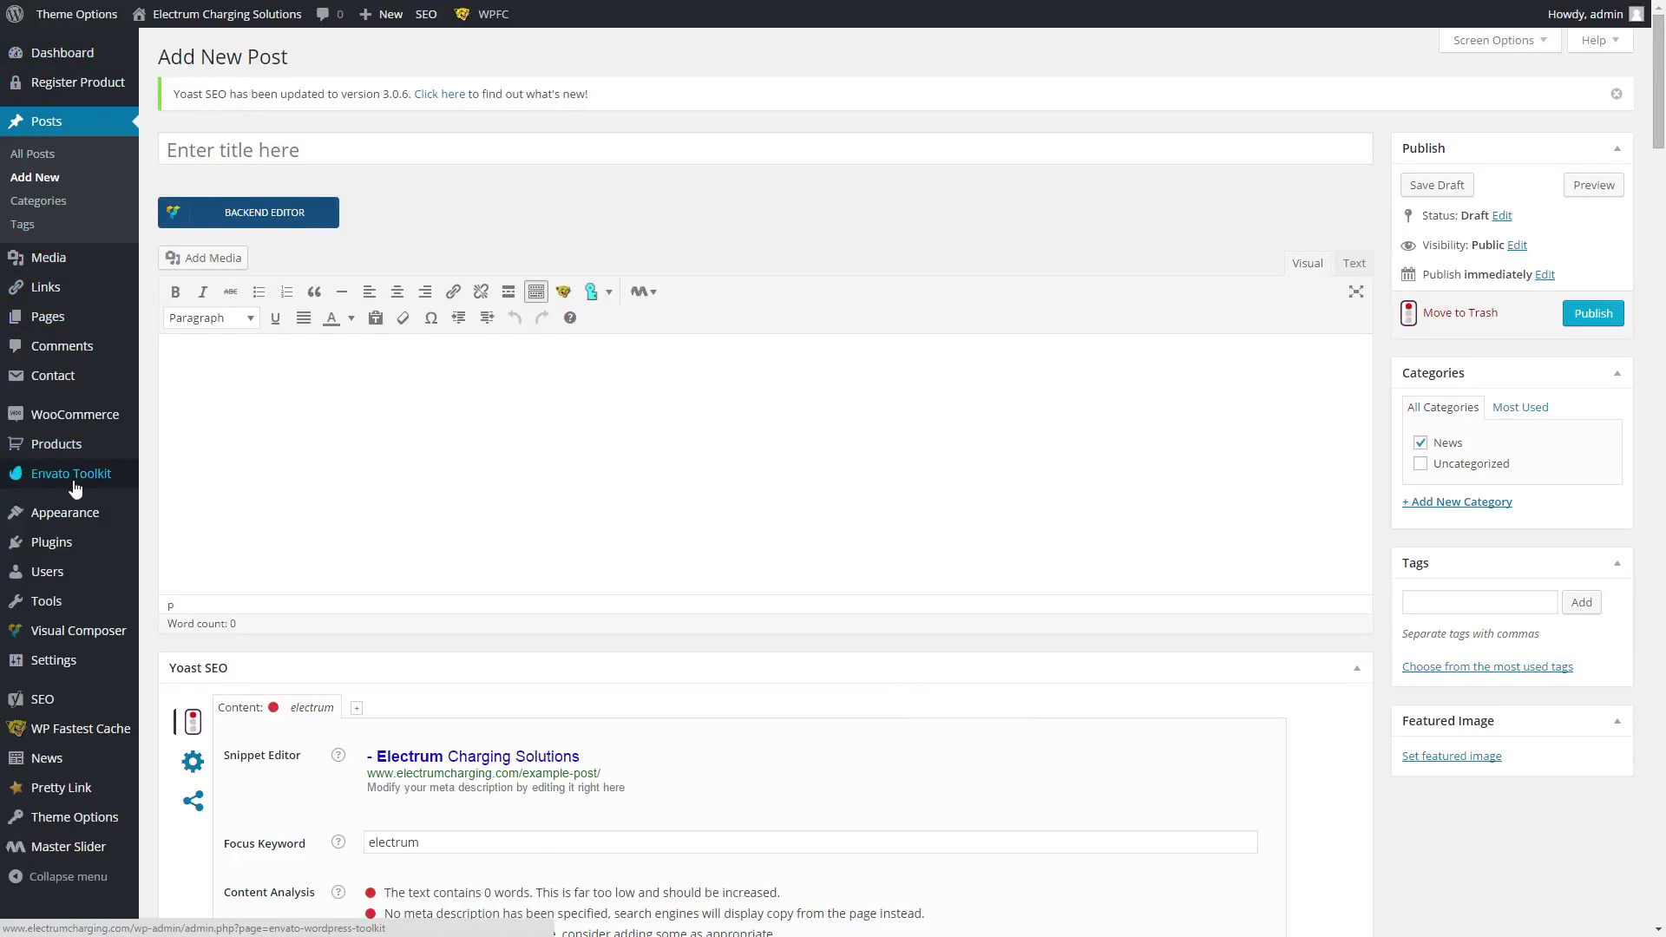
pyautogui.scroll(-1, 29, 484)
pyautogui.press('F11')
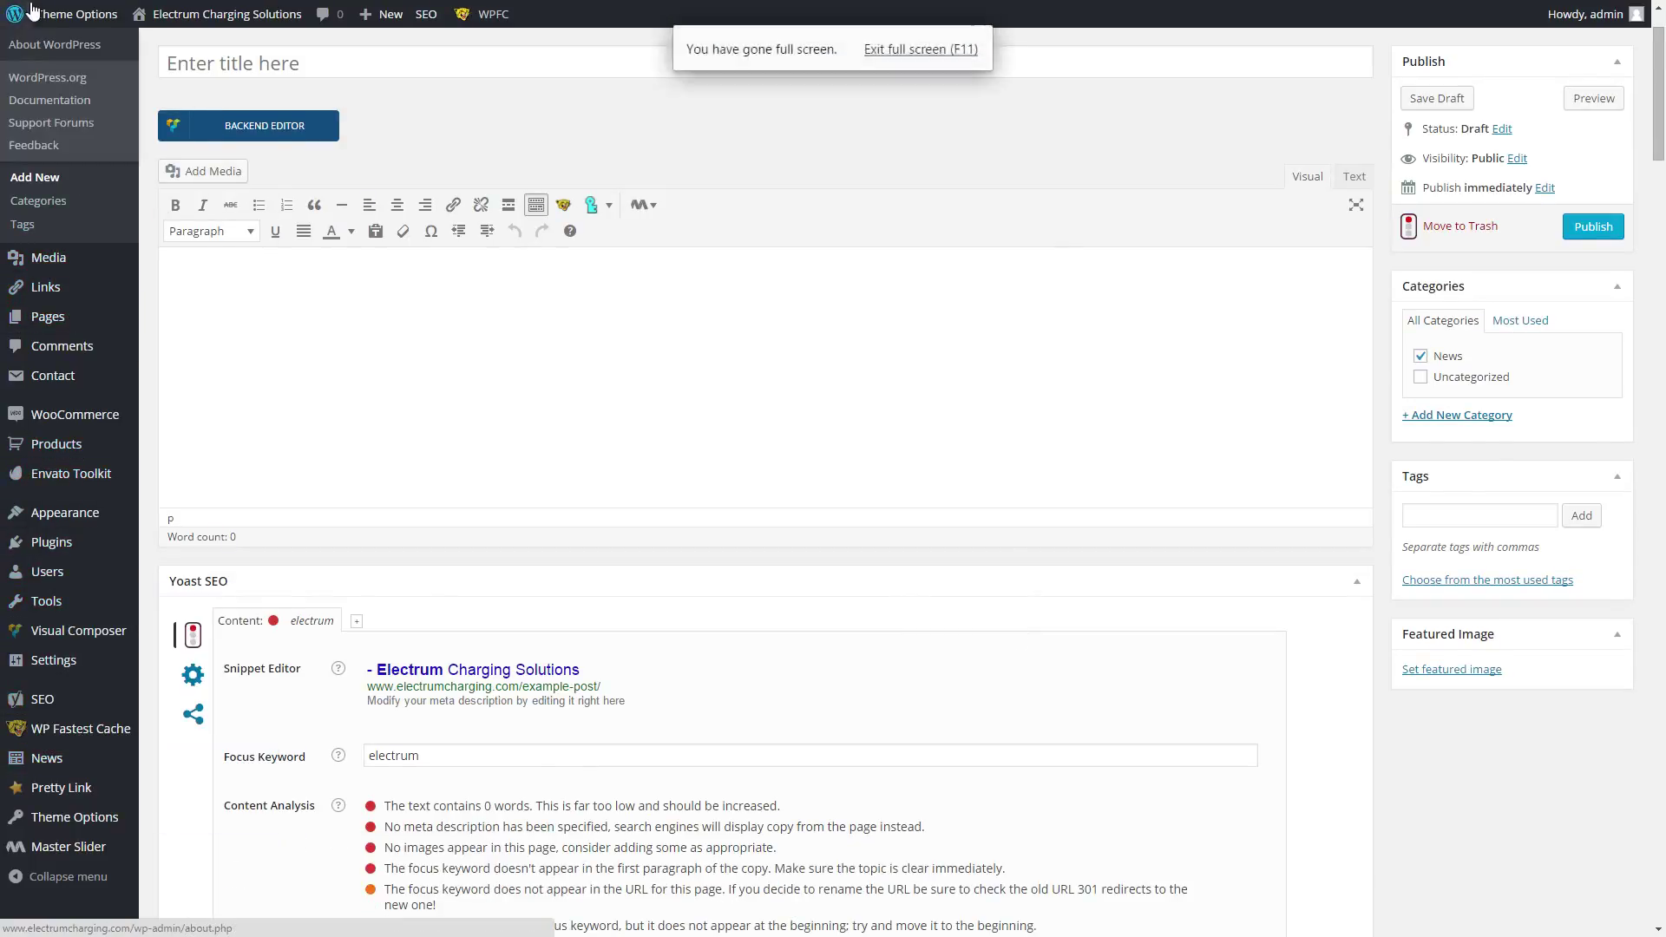
# - Browse the Jupiter theme's Typography font options
pyautogui.click(104, 15)
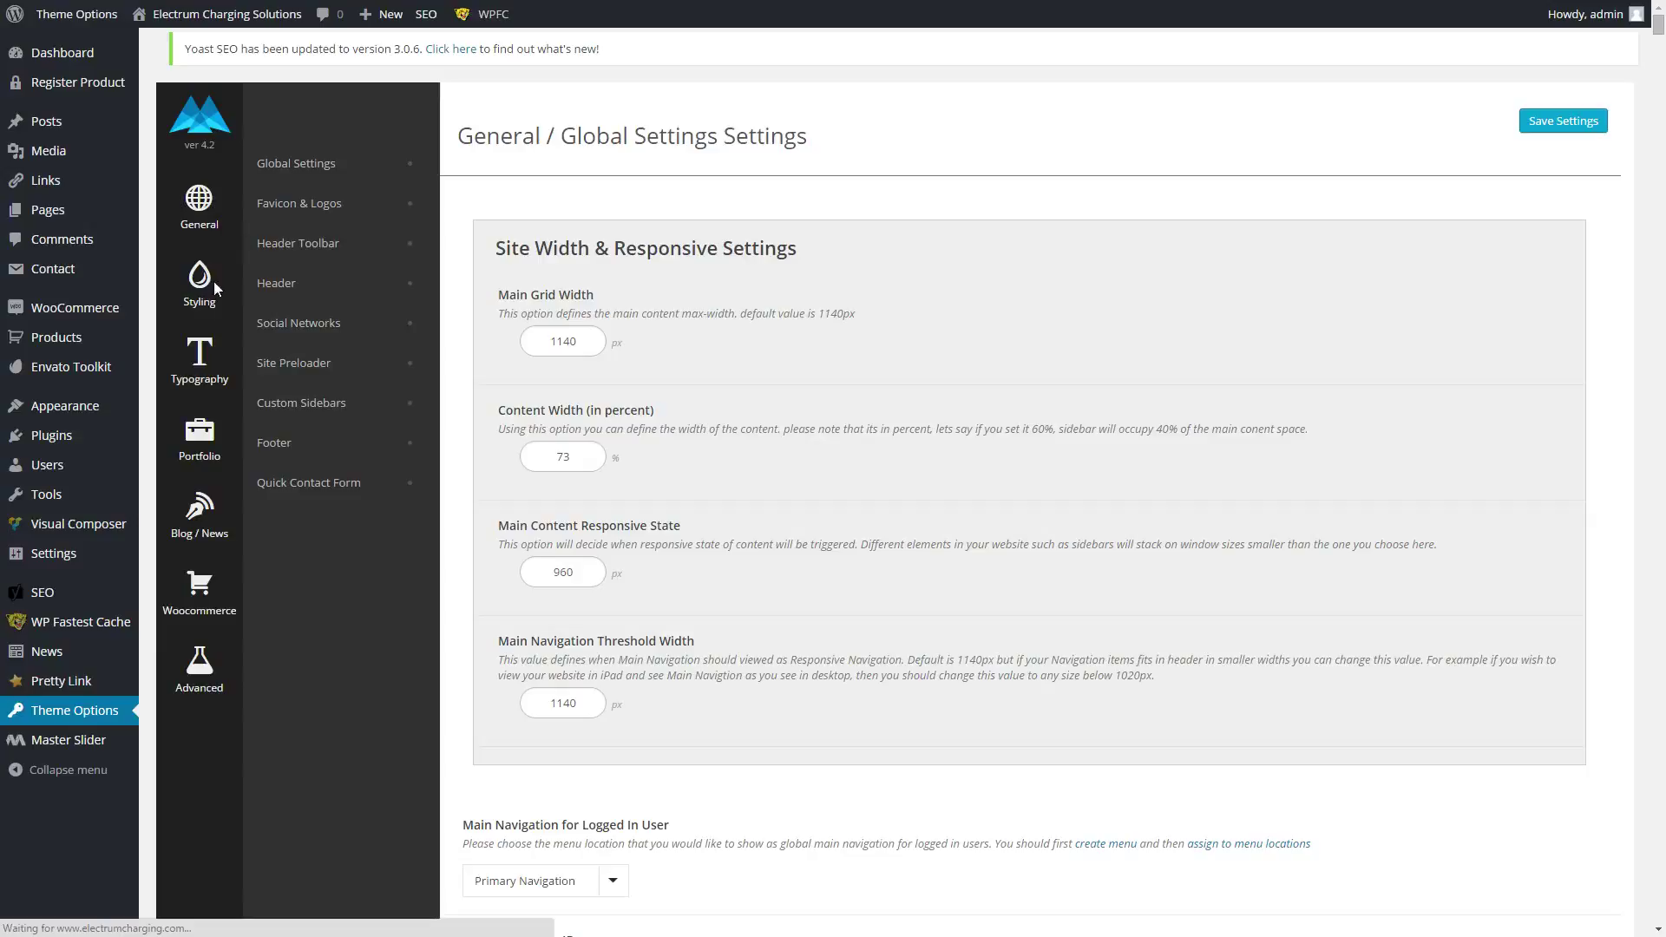
pyautogui.click(200, 353)
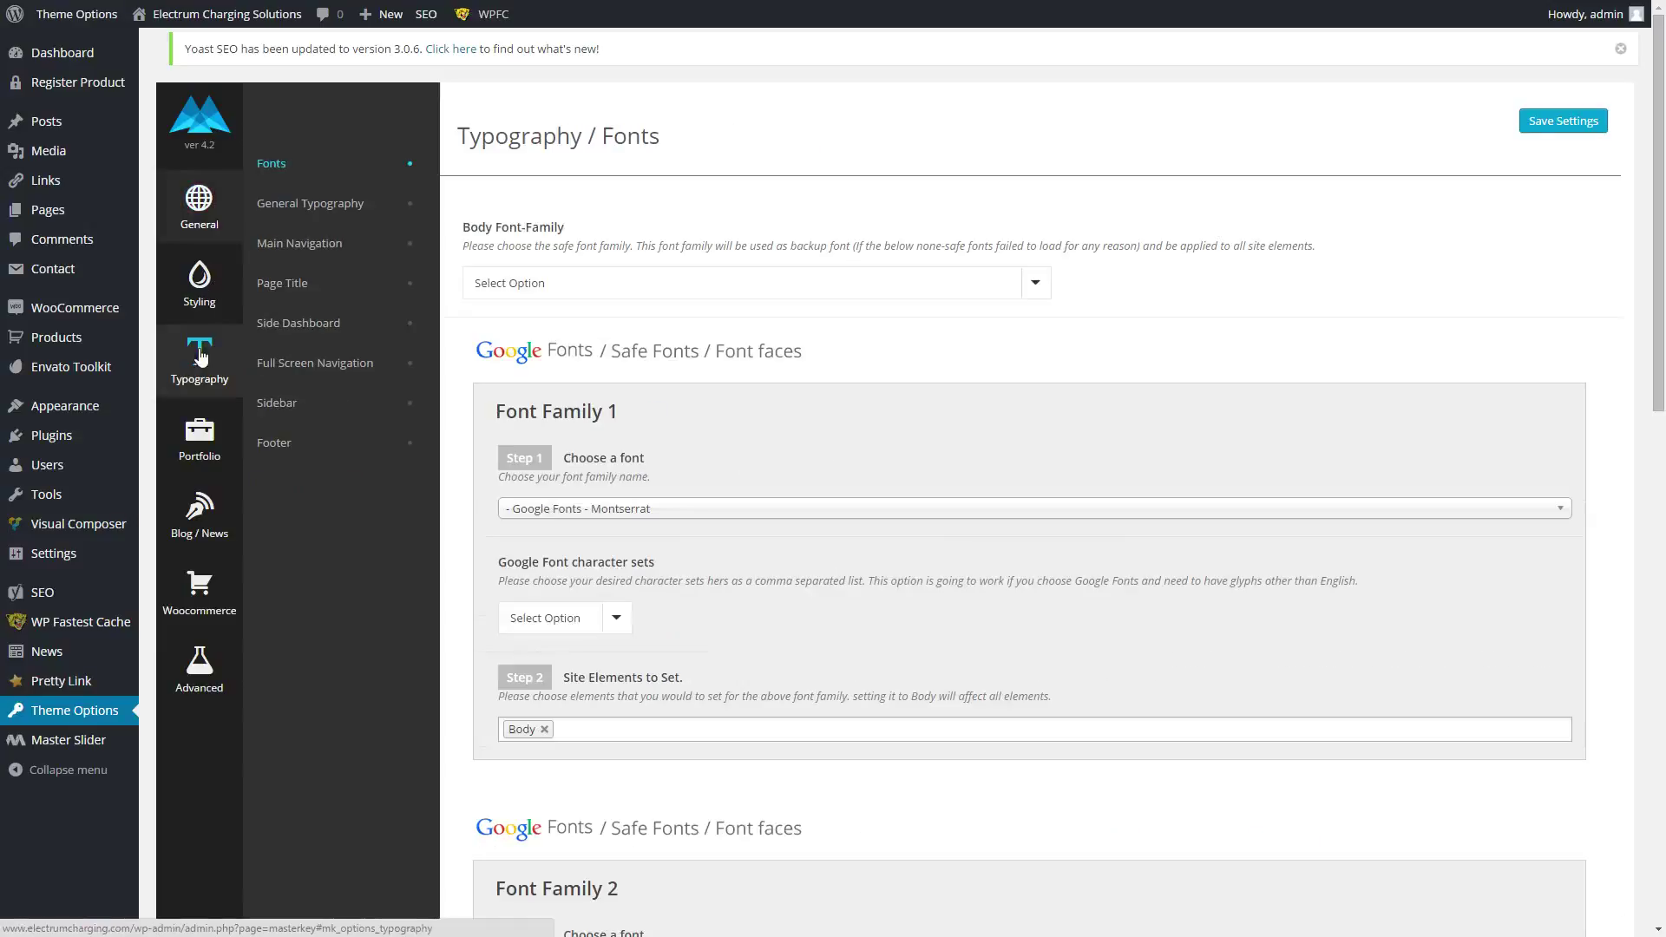
pyautogui.scroll(-3, 850, 476)
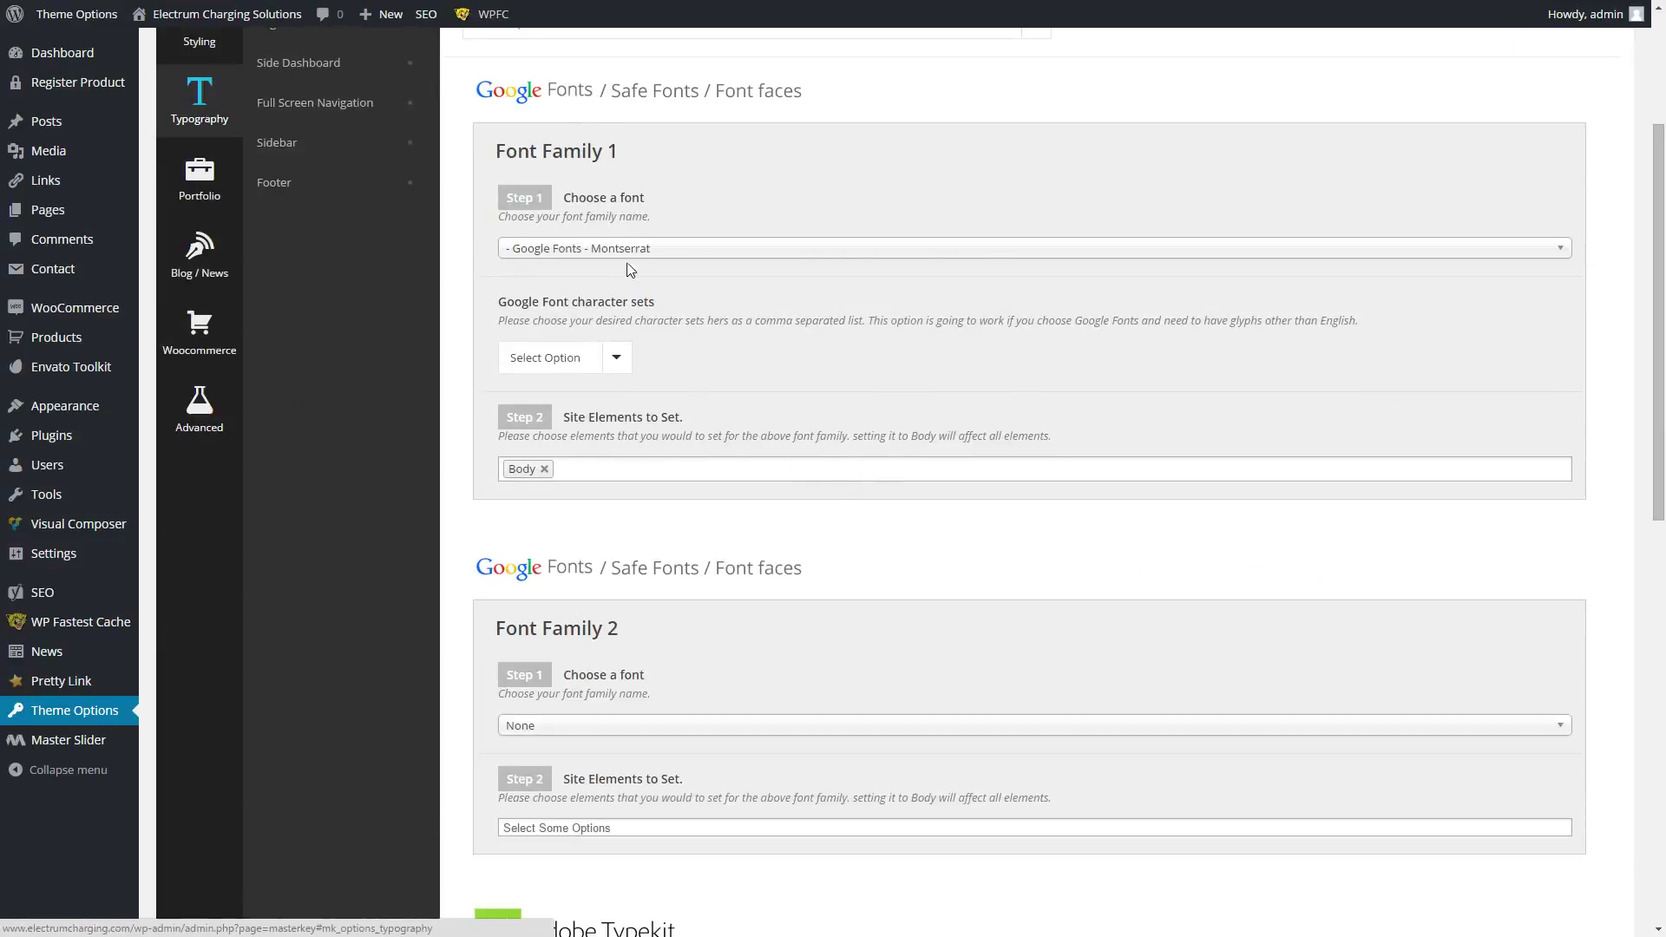
pyautogui.scroll(-5, 752, 698)
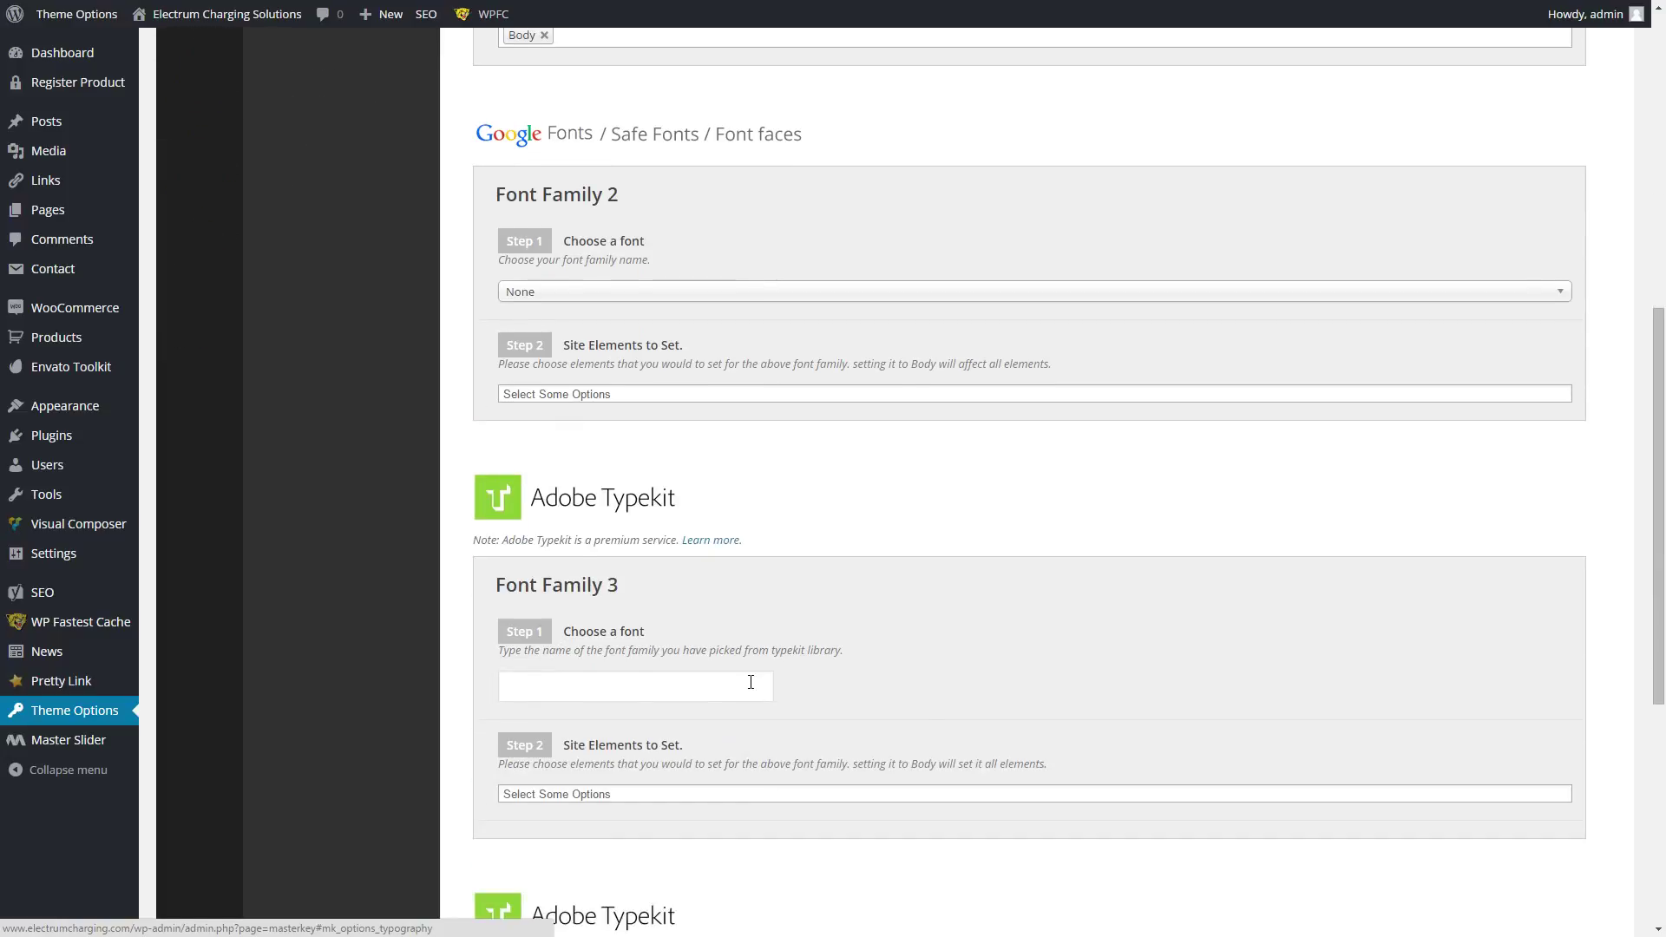
pyautogui.scroll(-2, 752, 687)
pyautogui.scroll(8, 751, 685)
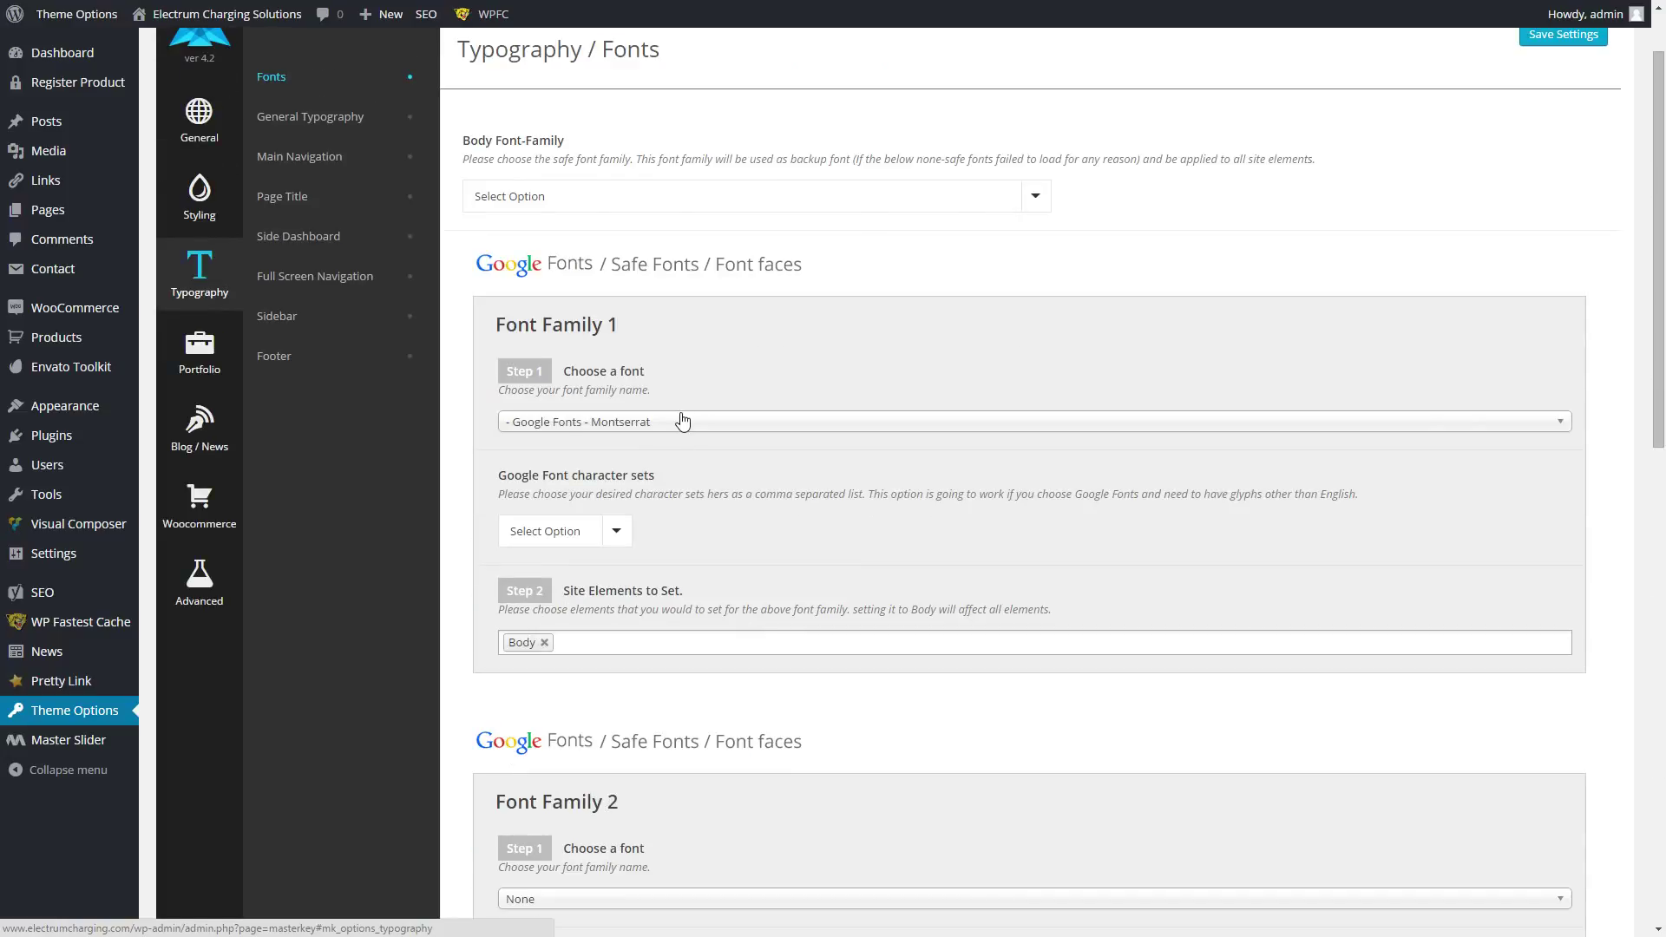
pyautogui.scroll(1, 529, 330)
# - Look over the General and Main Navigation typography and the Styling colour options
pyautogui.click(327, 205)
pyautogui.click(314, 248)
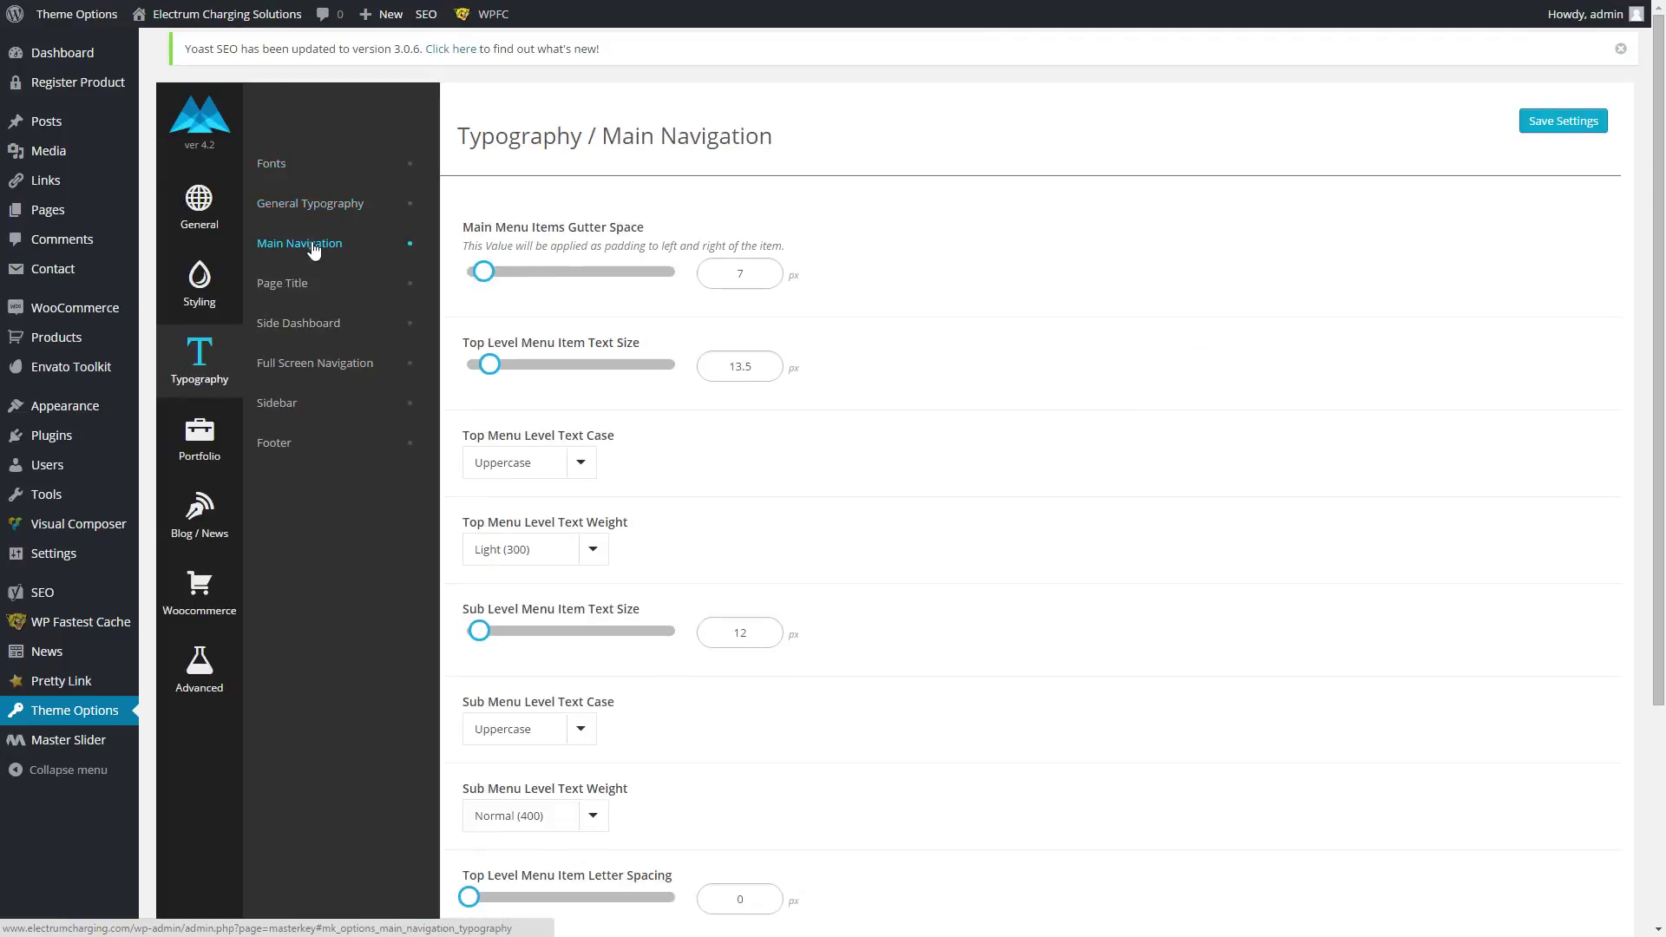
pyautogui.scroll(-1, 910, 502)
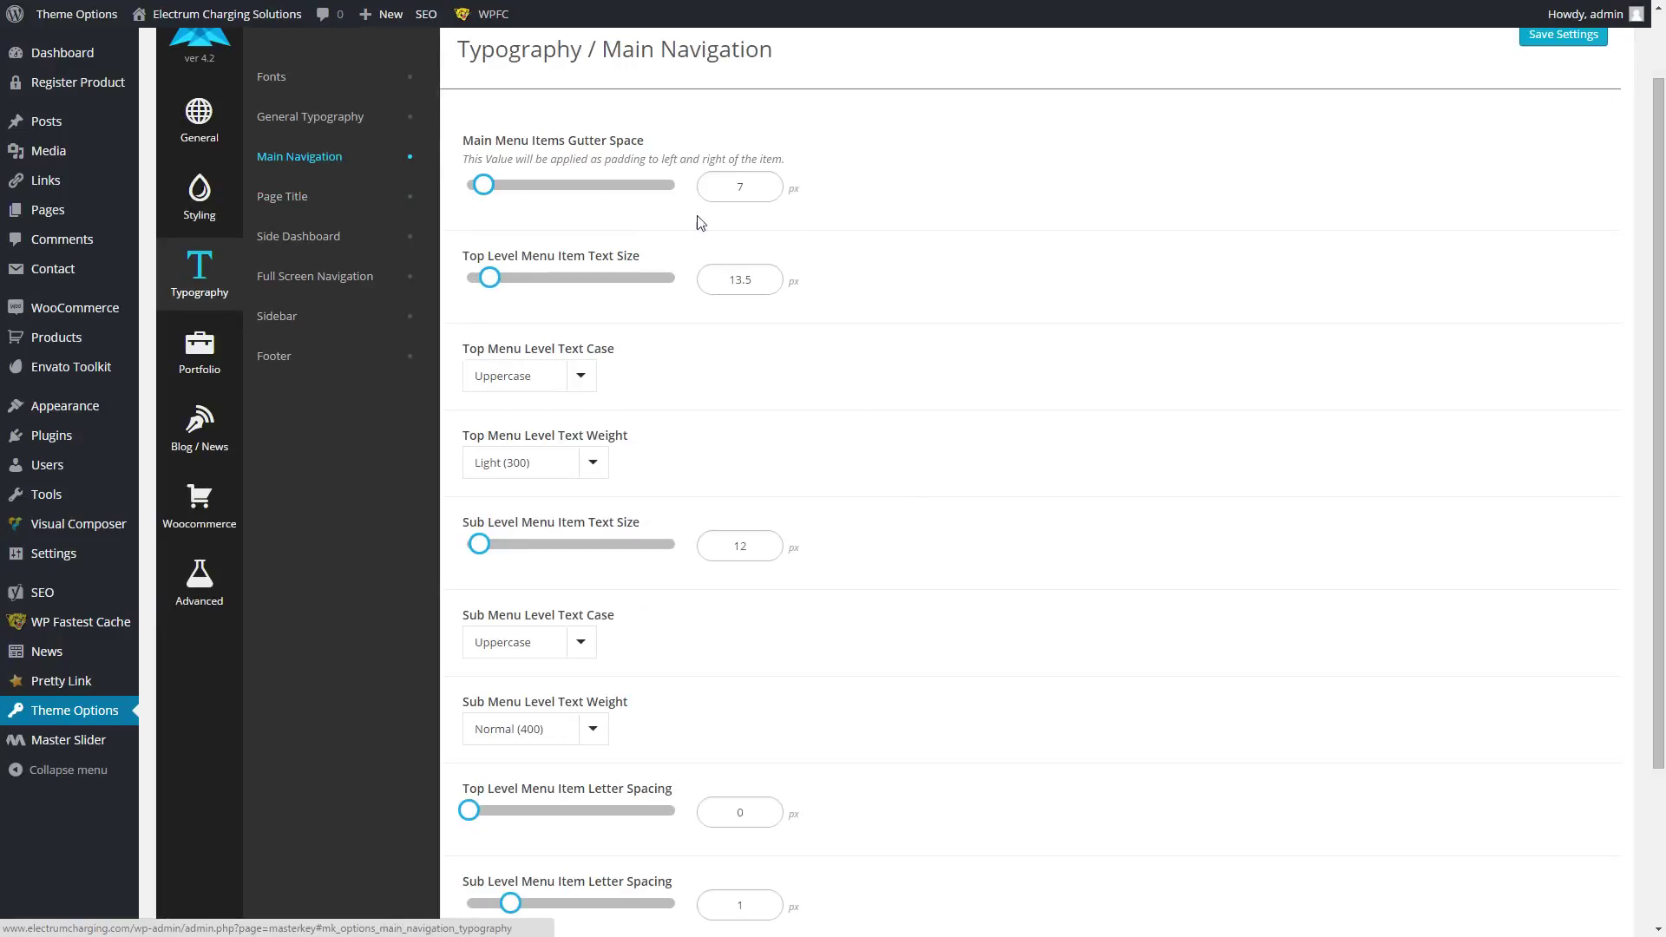
pyautogui.scroll(-1, 877, 513)
pyautogui.scroll(2, 885, 514)
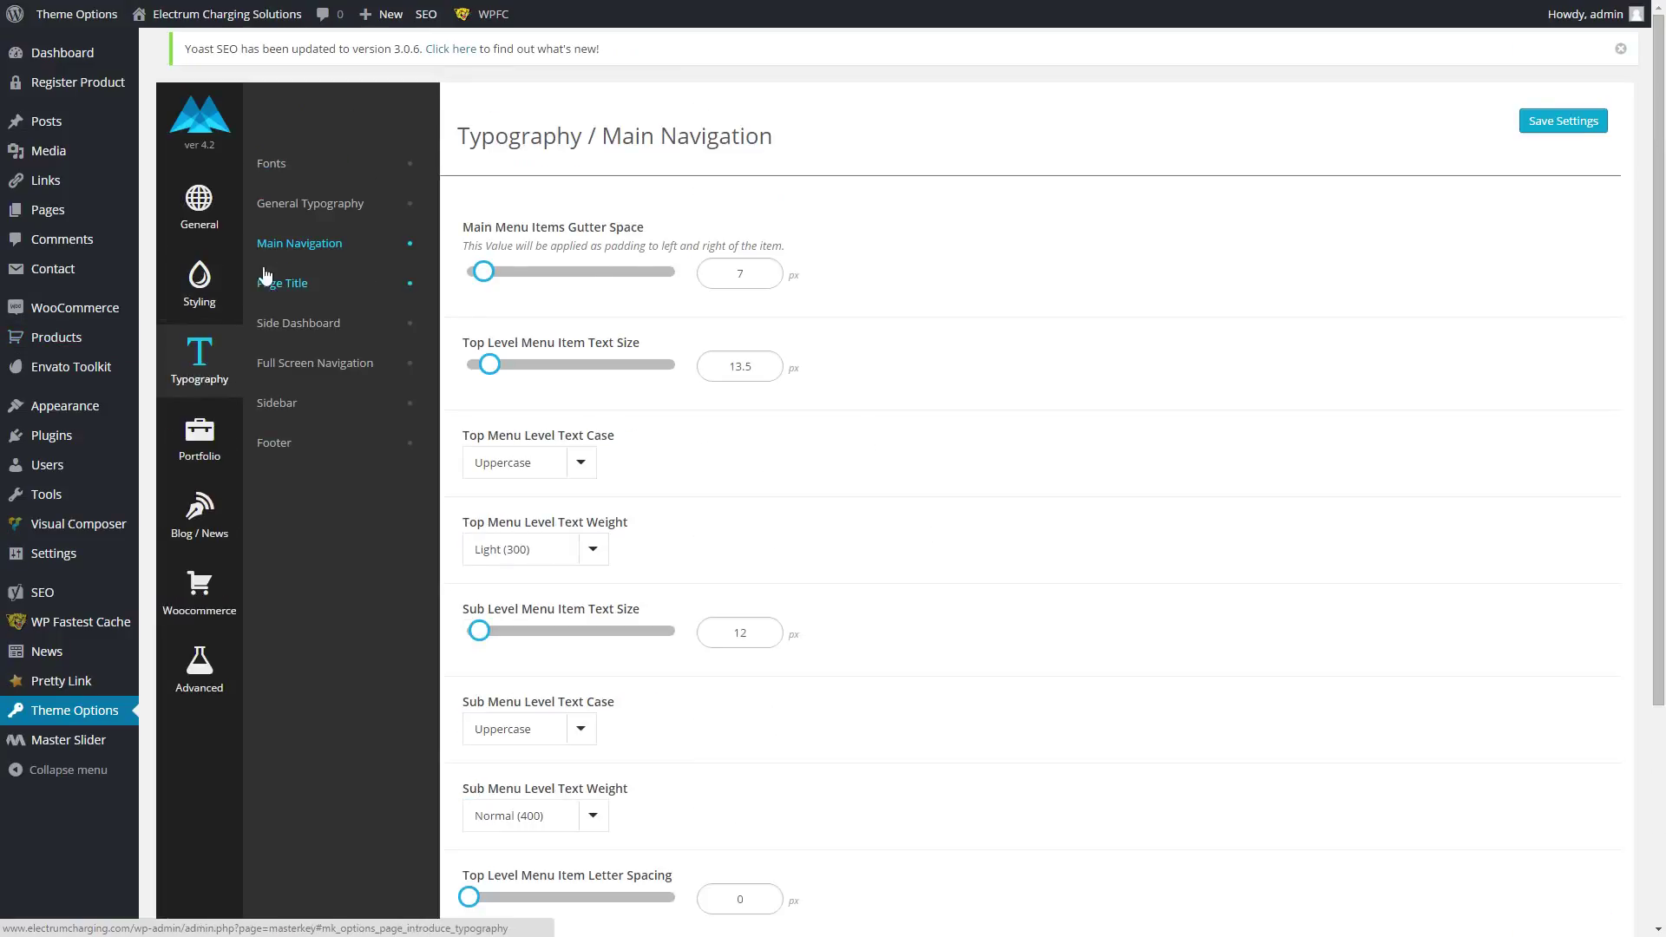
pyautogui.click(231, 297)
pyautogui.scroll(-2, 747, 569)
pyautogui.scroll(1, 645, 544)
pyautogui.scroll(1, 645, 544)
# - Review the theme's General global settings, including the Google Analytics ID field
pyautogui.click(197, 206)
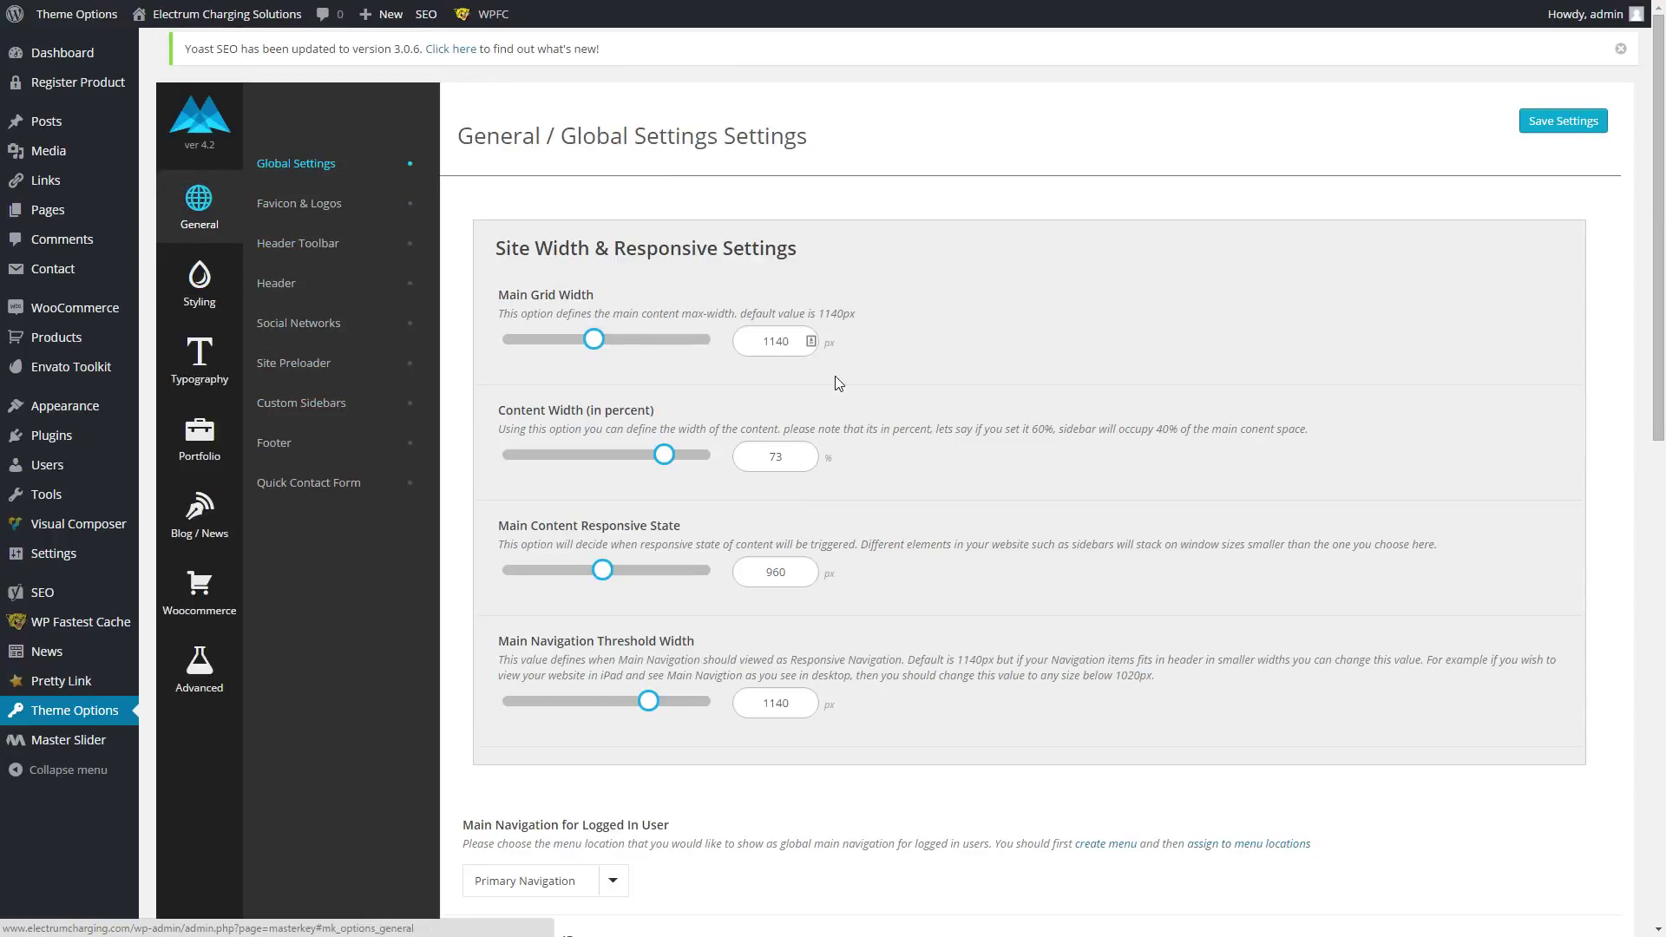
pyautogui.scroll(-1, 868, 334)
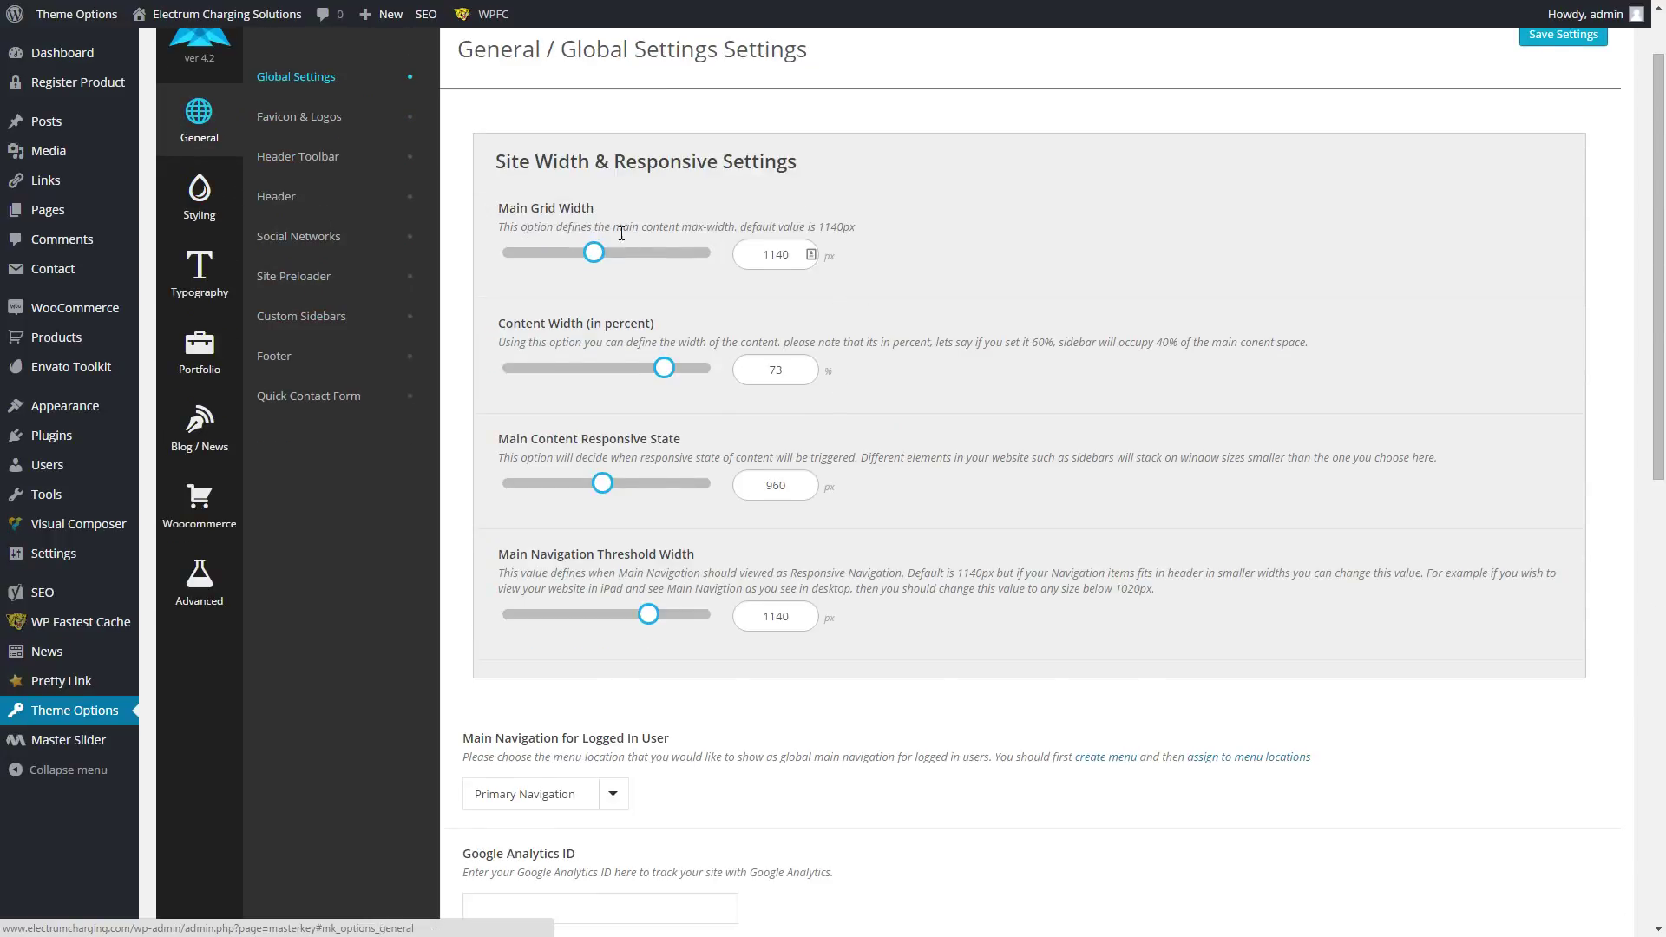
pyautogui.scroll(-5, 790, 397)
pyautogui.click(659, 487)
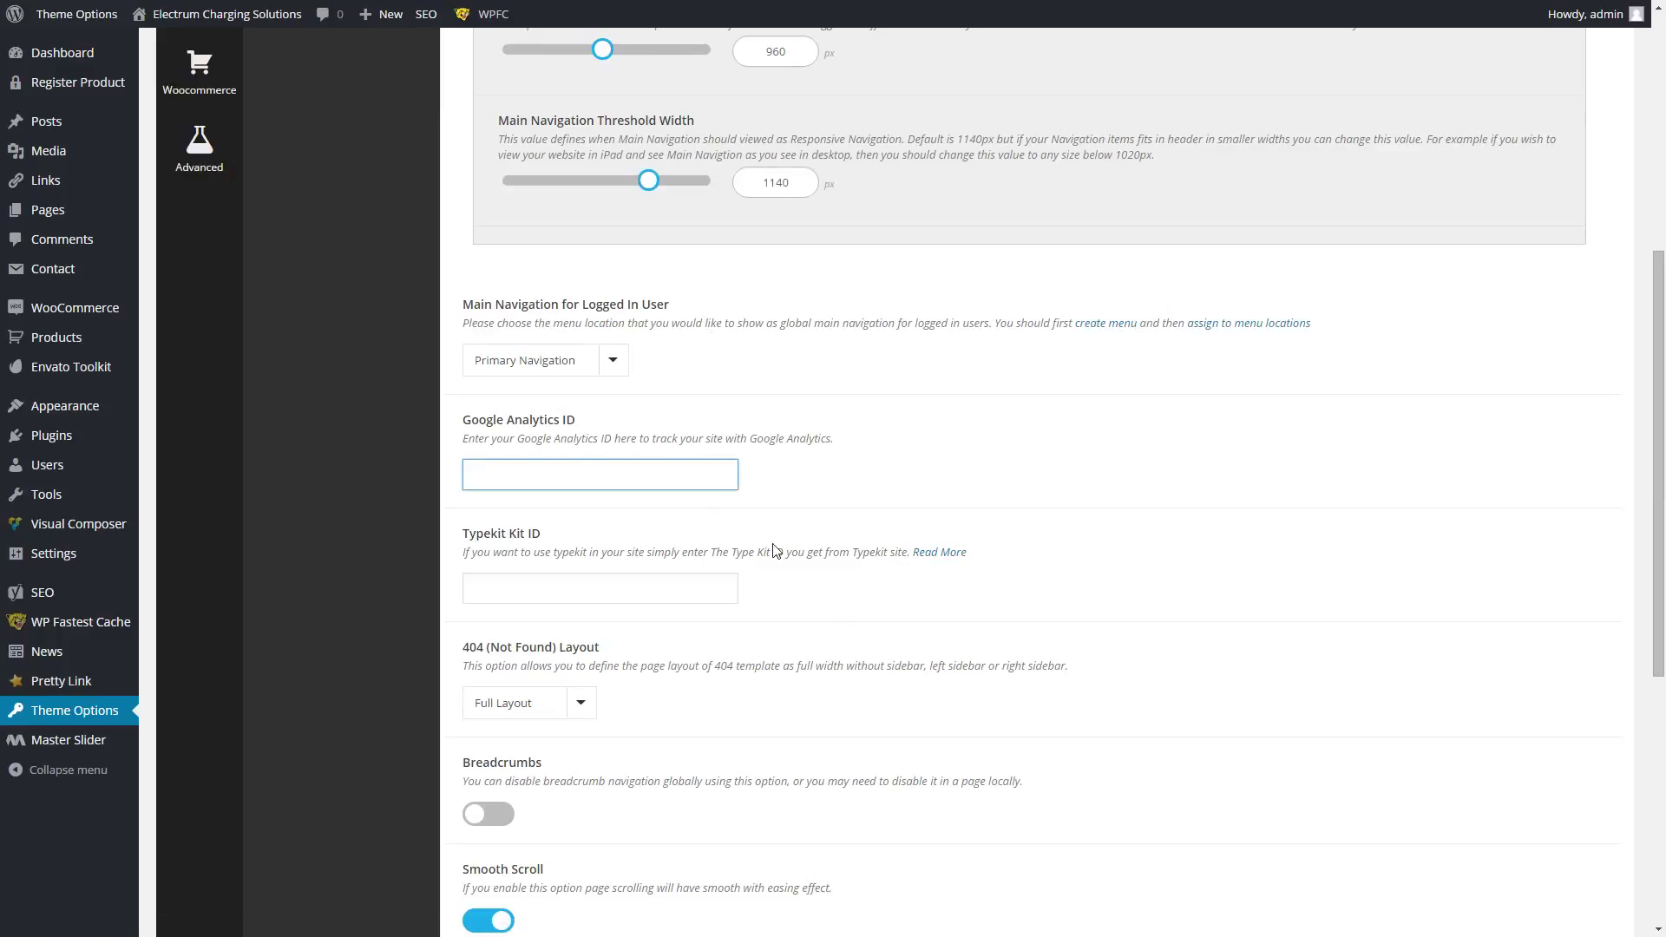
pyautogui.scroll(-4, 948, 460)
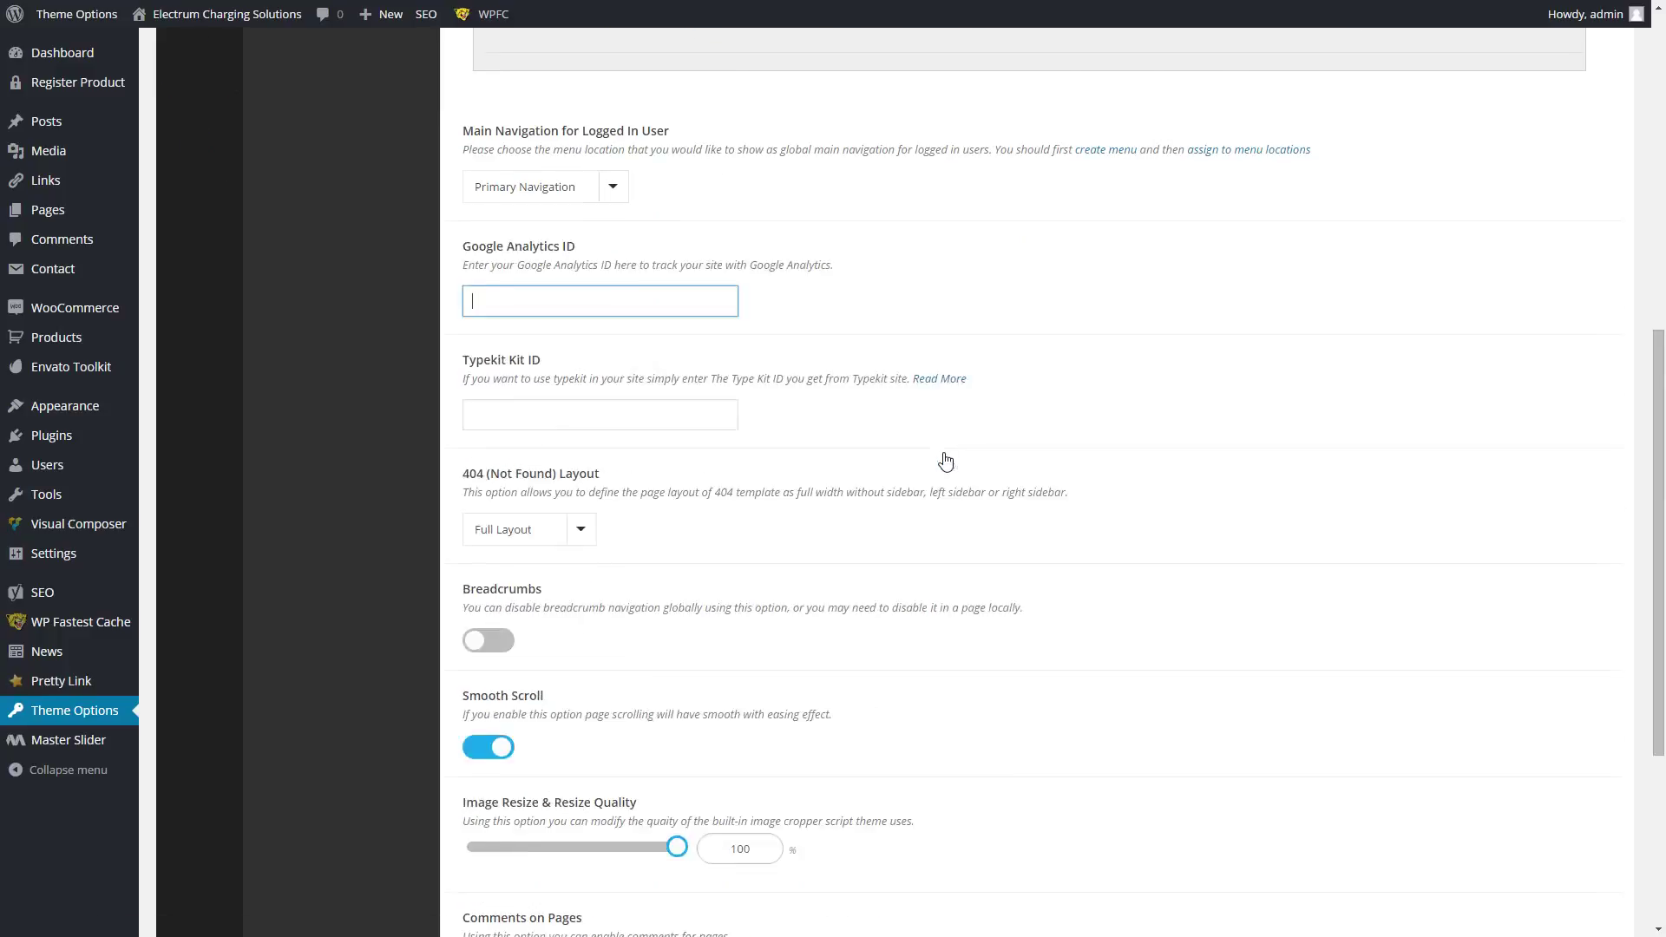
pyautogui.scroll(10, 954, 461)
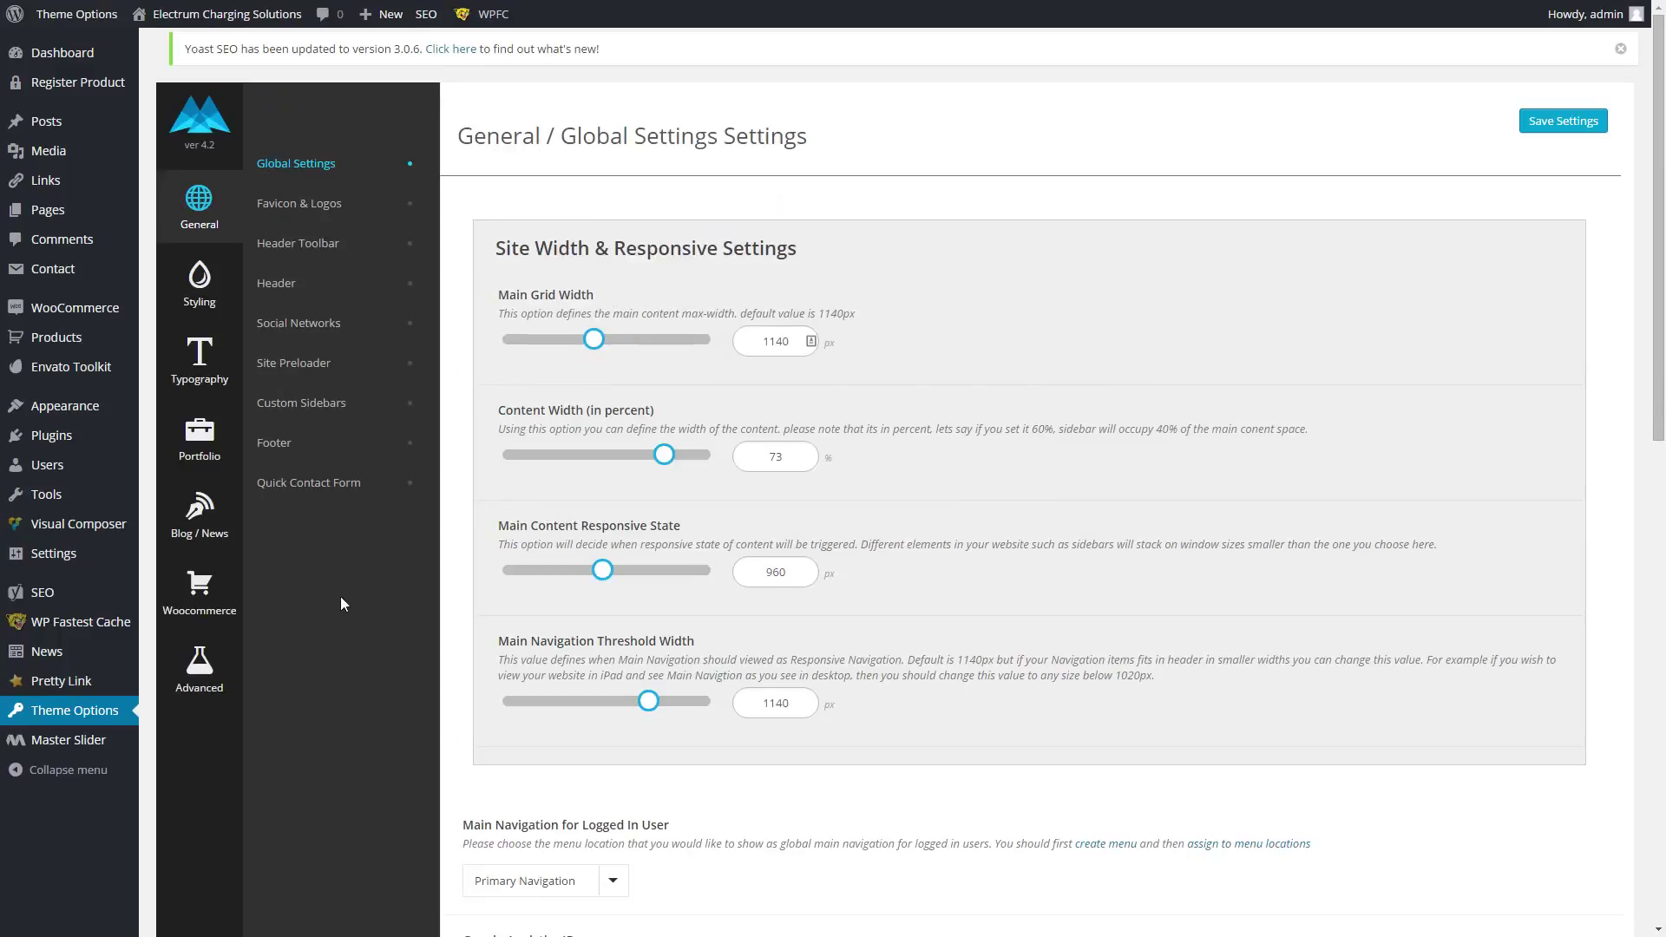
# - View the theme's Advanced / Manage Theme options
pyautogui.click(200, 669)
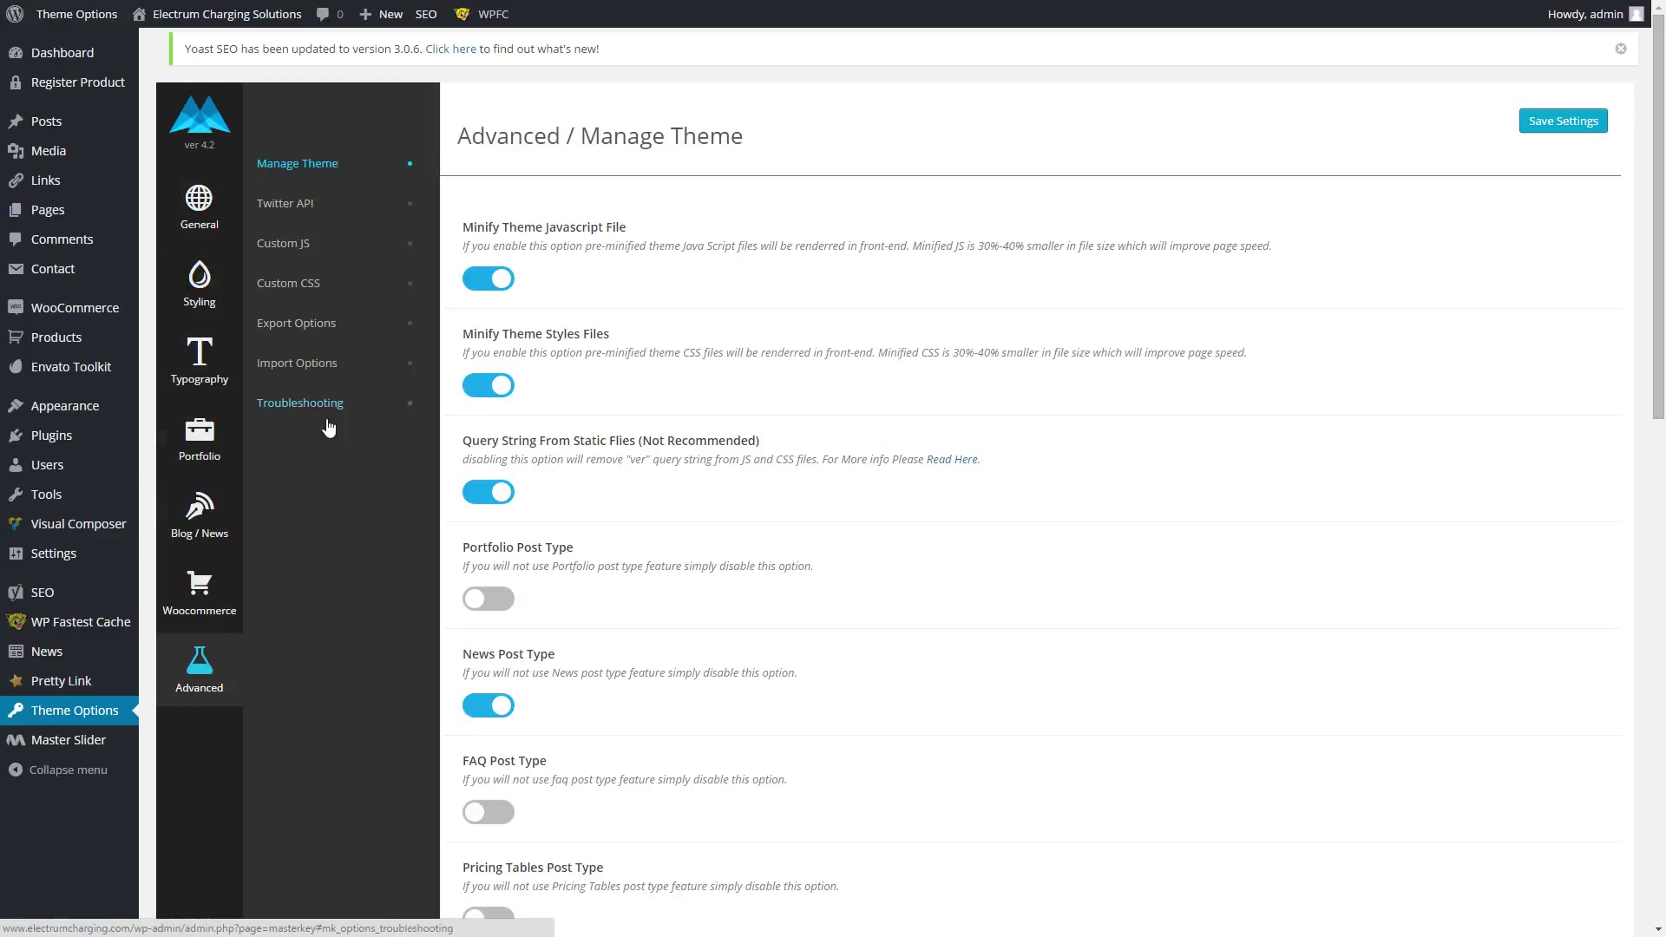
pyautogui.scroll(-2, 324, 483)
pyautogui.scroll(2, 322, 477)
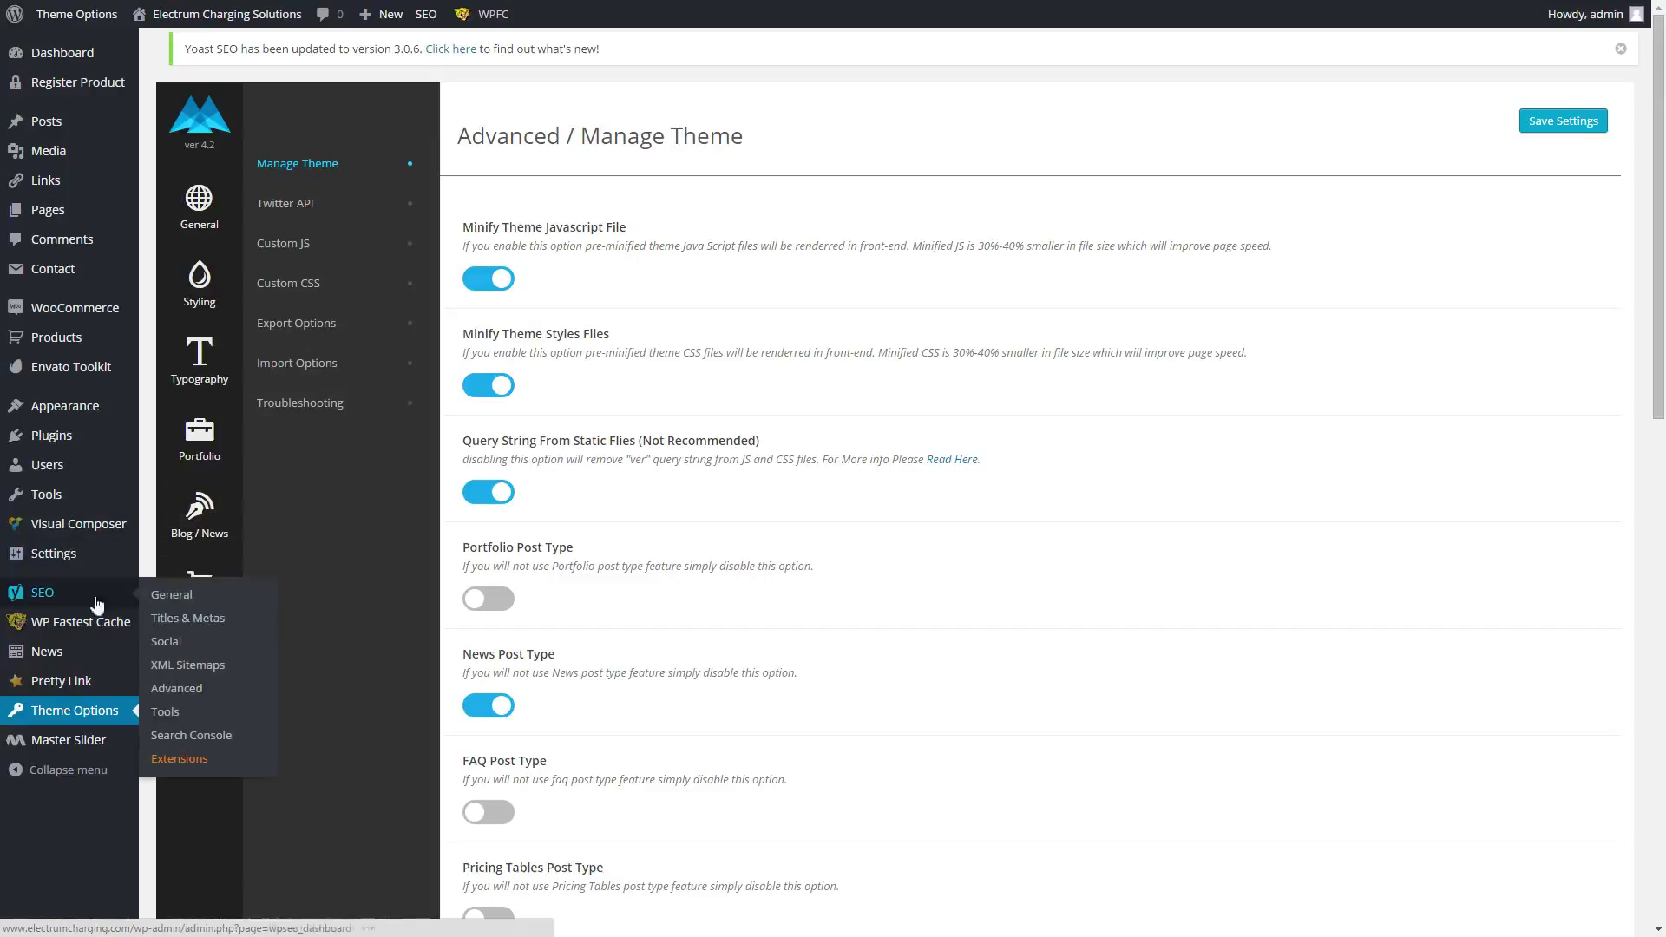
pyautogui.moveTo(41, 555)
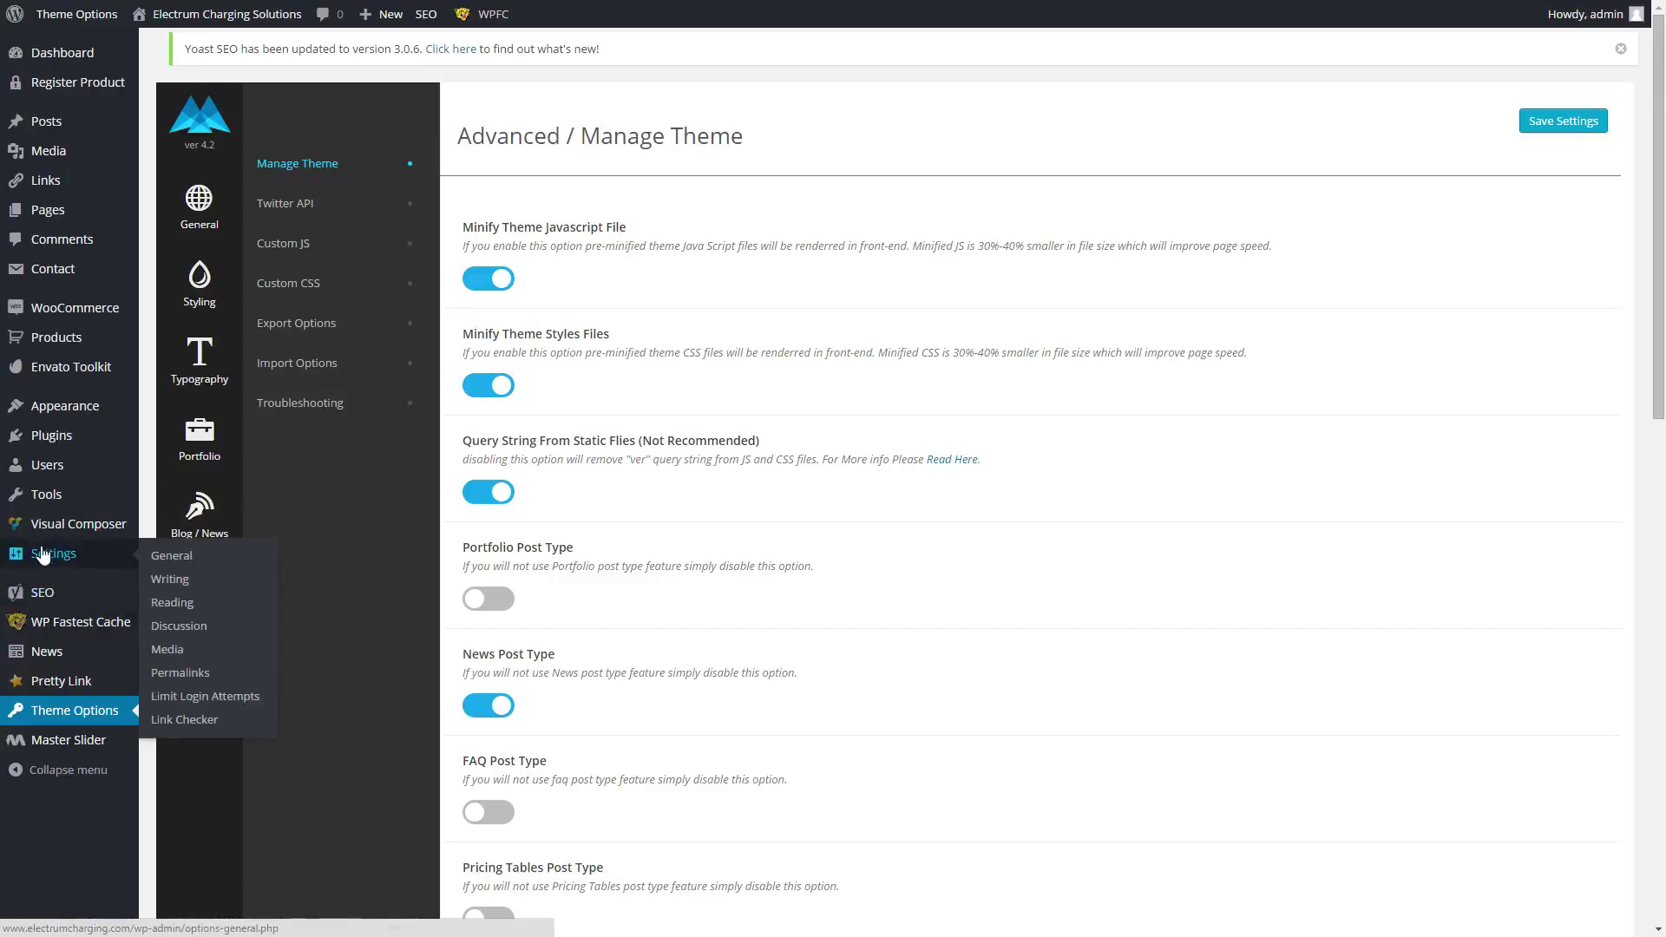
pyautogui.moveTo(76, 741)
pyautogui.click(93, 740)
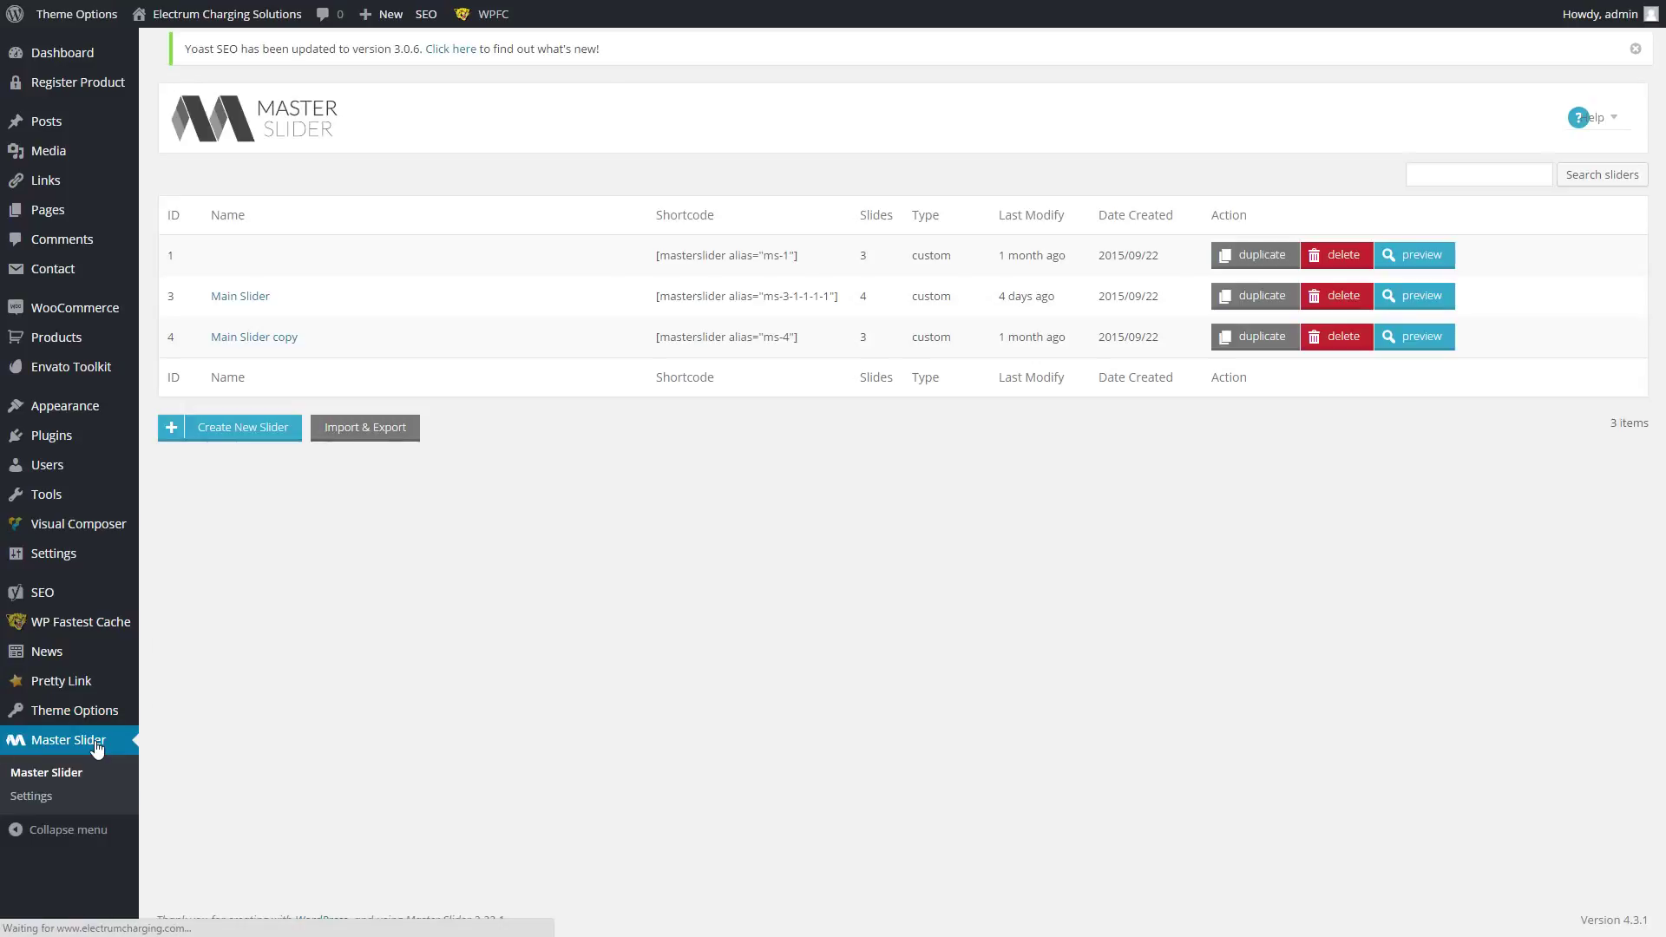
# - Open Main Slider in Master Slider and step through slides #2, #3 and #4
pyautogui.click(240, 297)
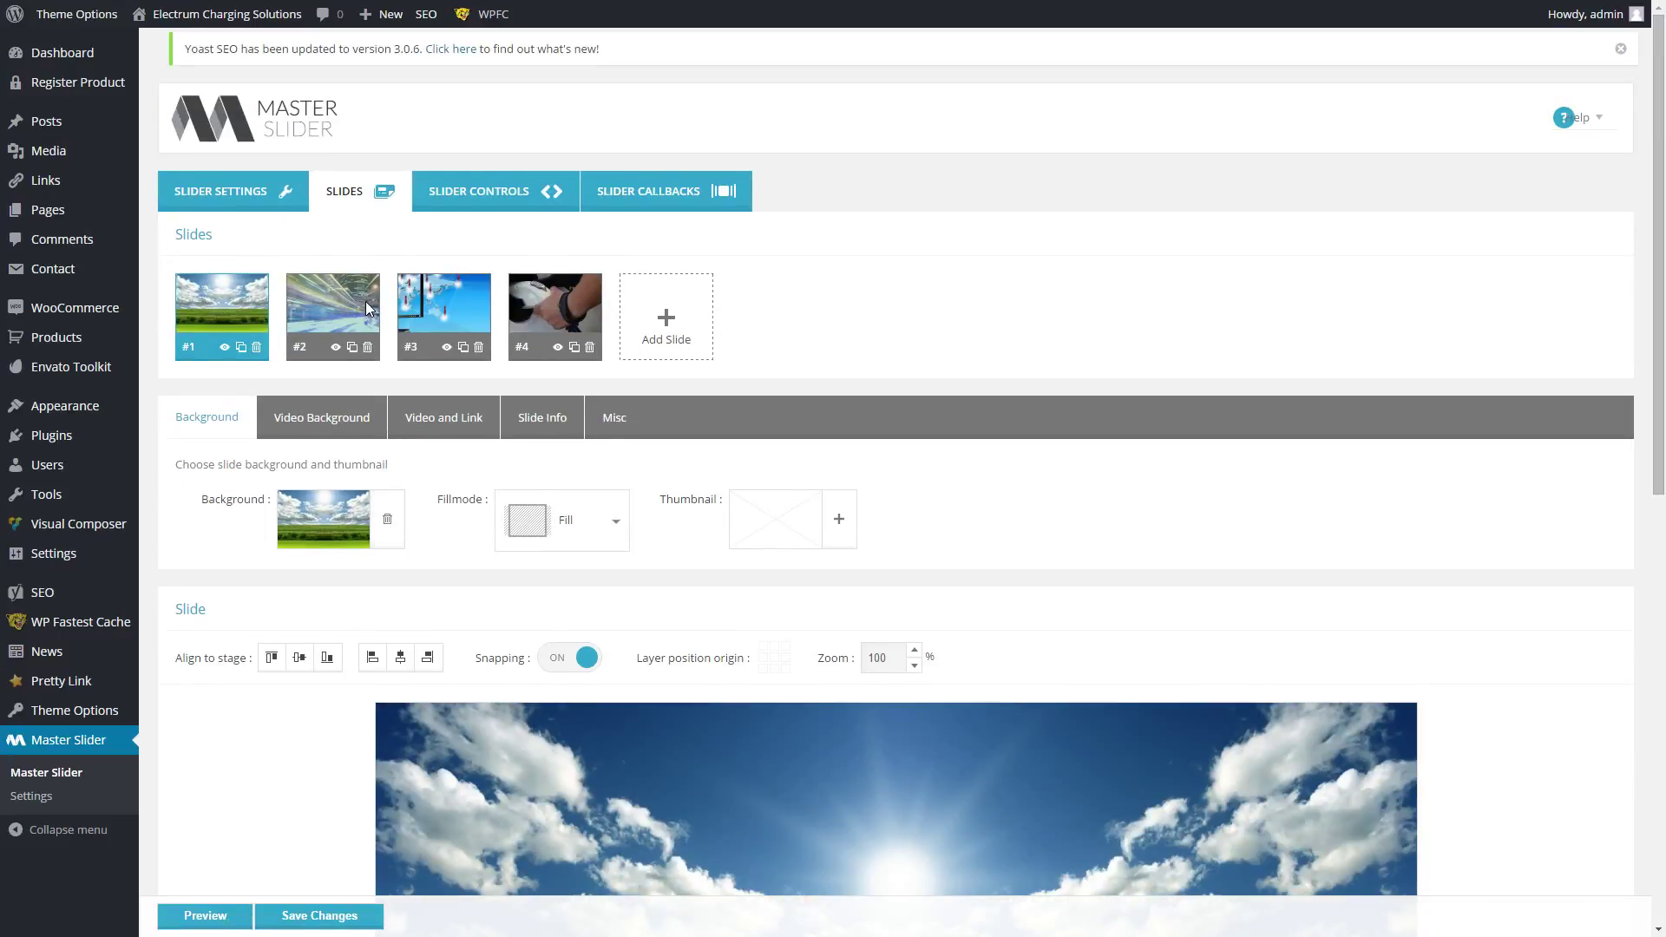
pyautogui.click(366, 300)
pyautogui.click(427, 311)
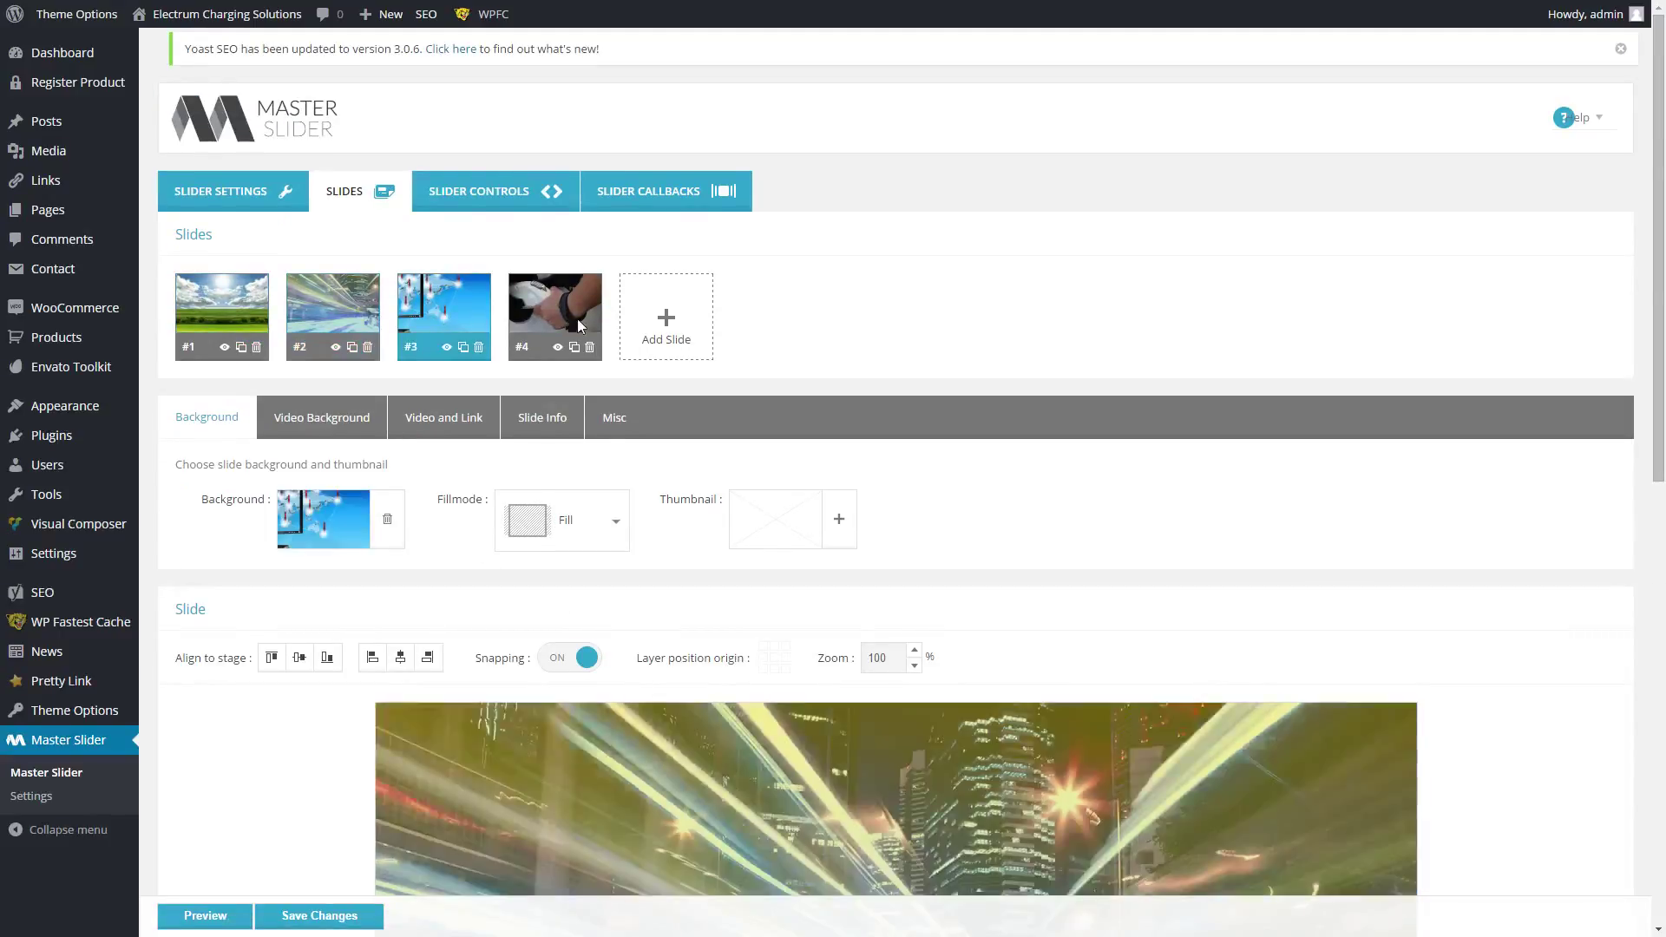
pyautogui.click(578, 323)
pyautogui.scroll(-3, 982, 352)
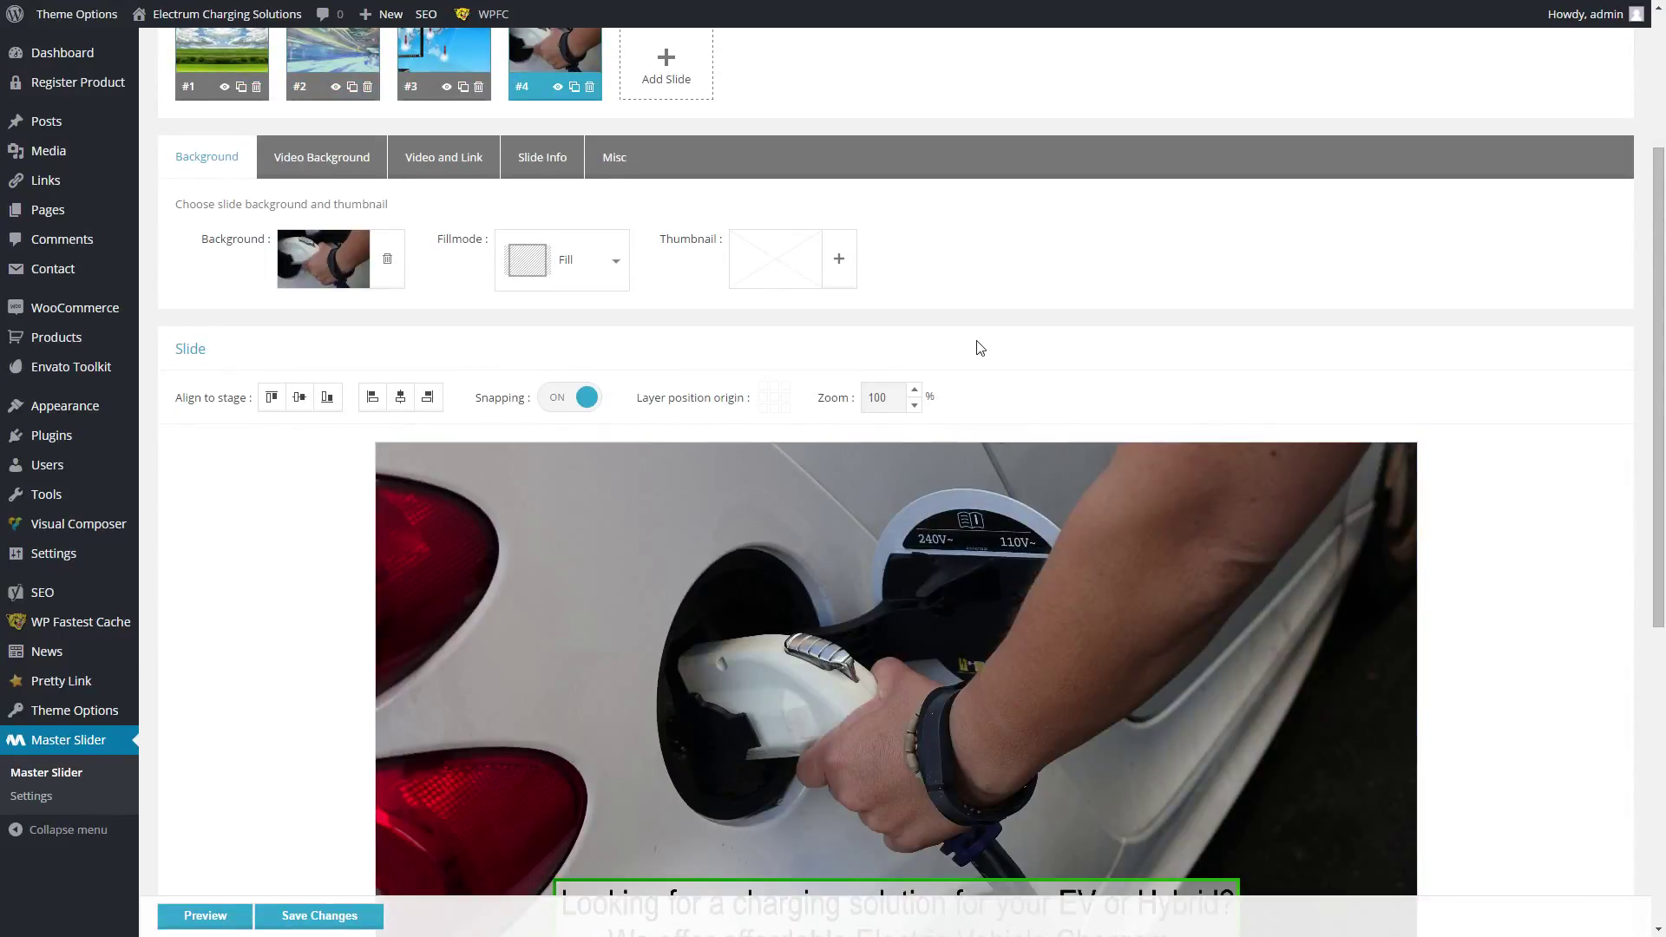
pyautogui.scroll(-6, 979, 347)
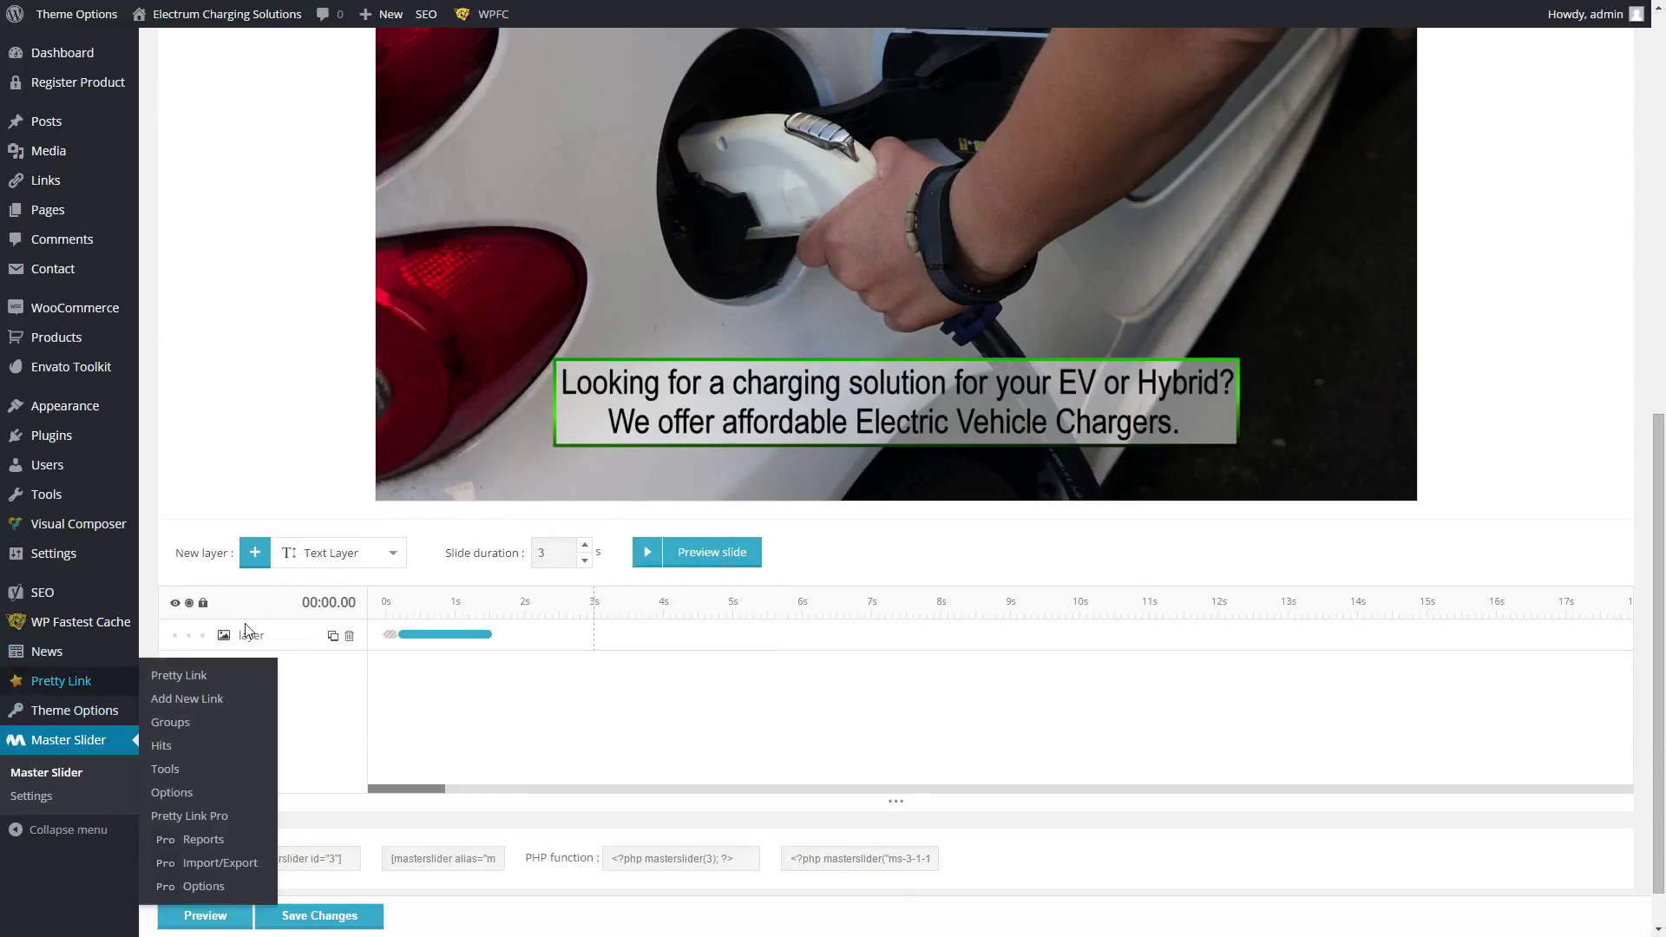
# - Inspect slide #4's caption layer, checking its transition, style and content settings
pyautogui.click(274, 635)
pyautogui.scroll(4, 275, 312)
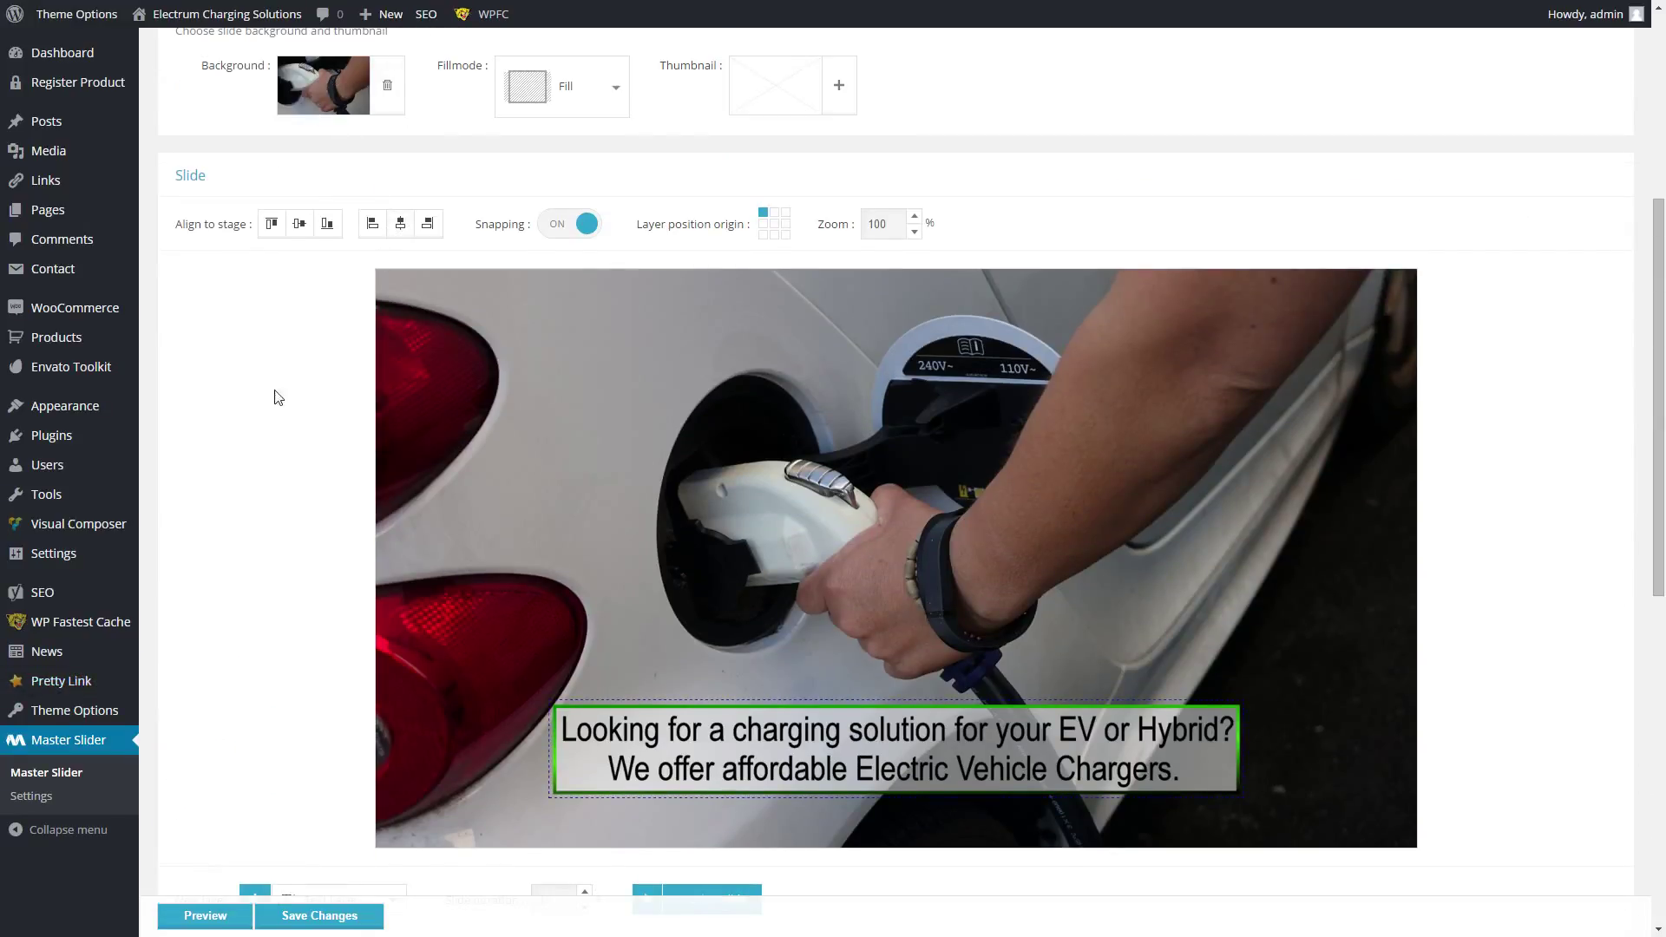
pyautogui.scroll(-3, 276, 396)
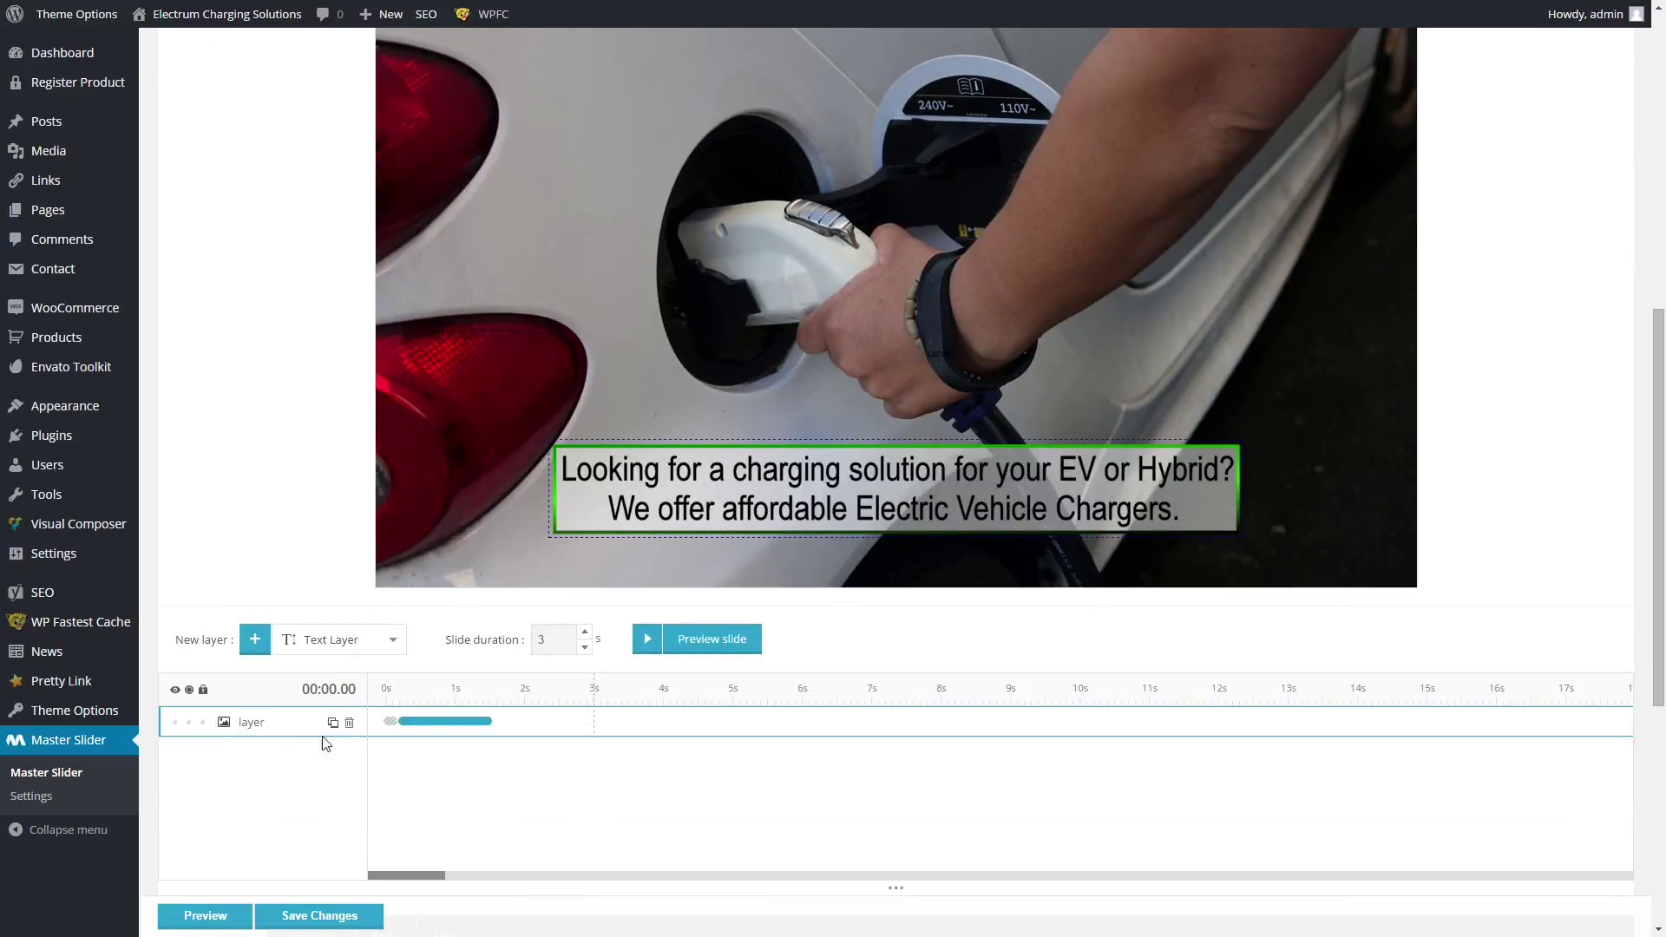
pyautogui.click(329, 649)
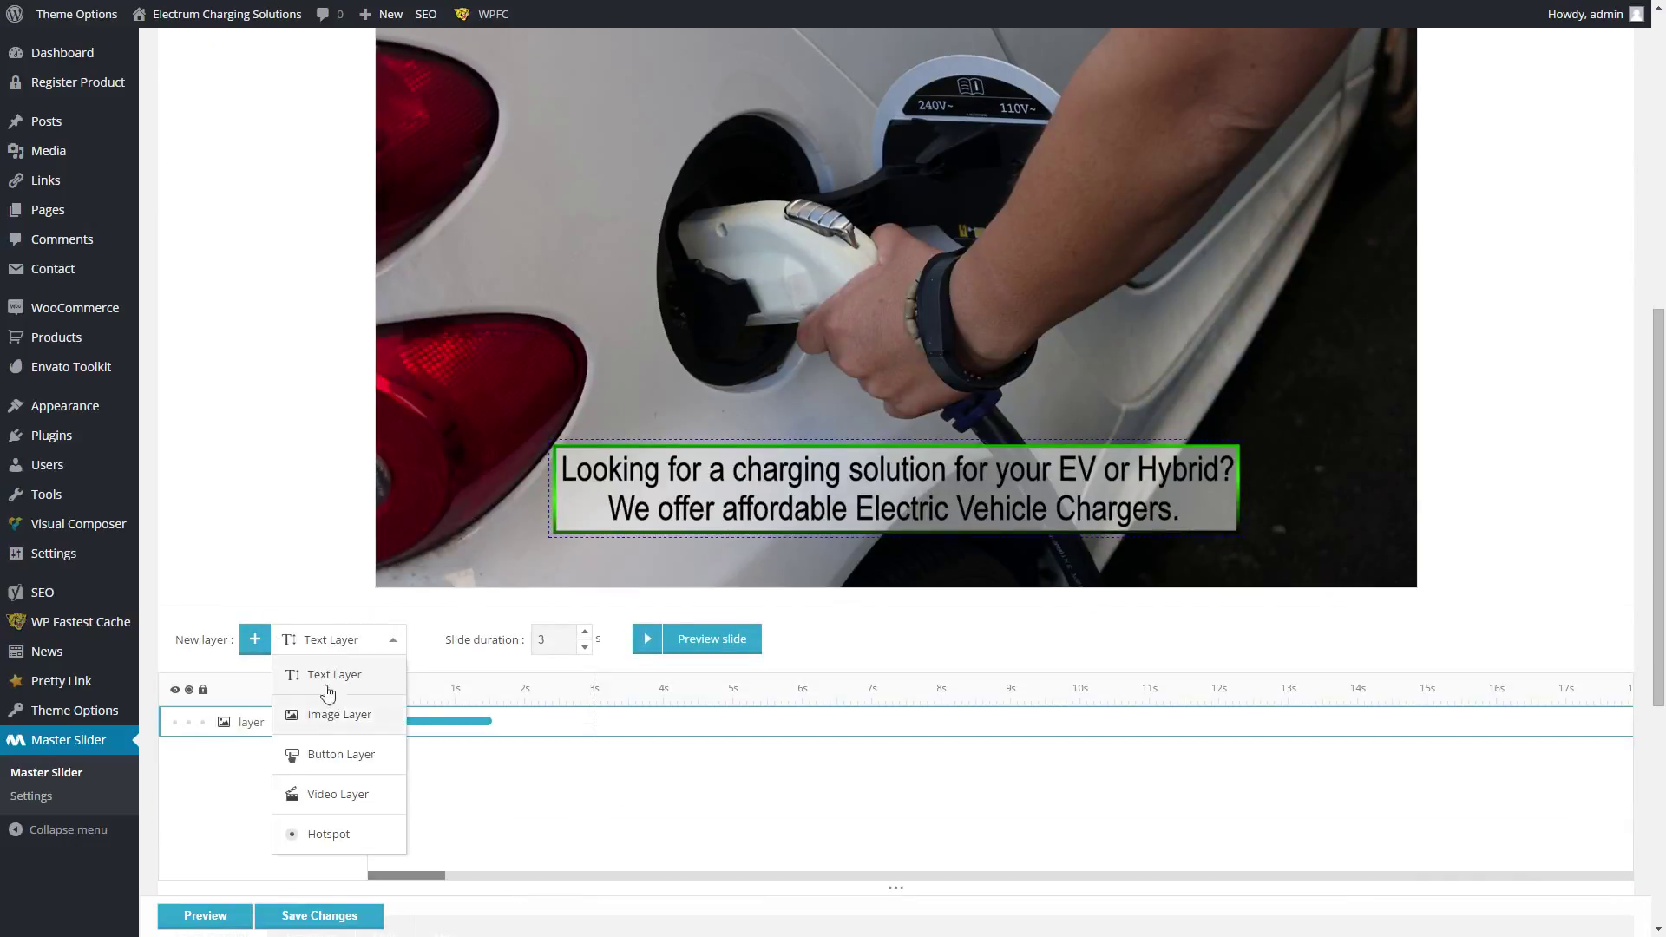
pyautogui.click(924, 495)
pyautogui.scroll(-5, 536, 630)
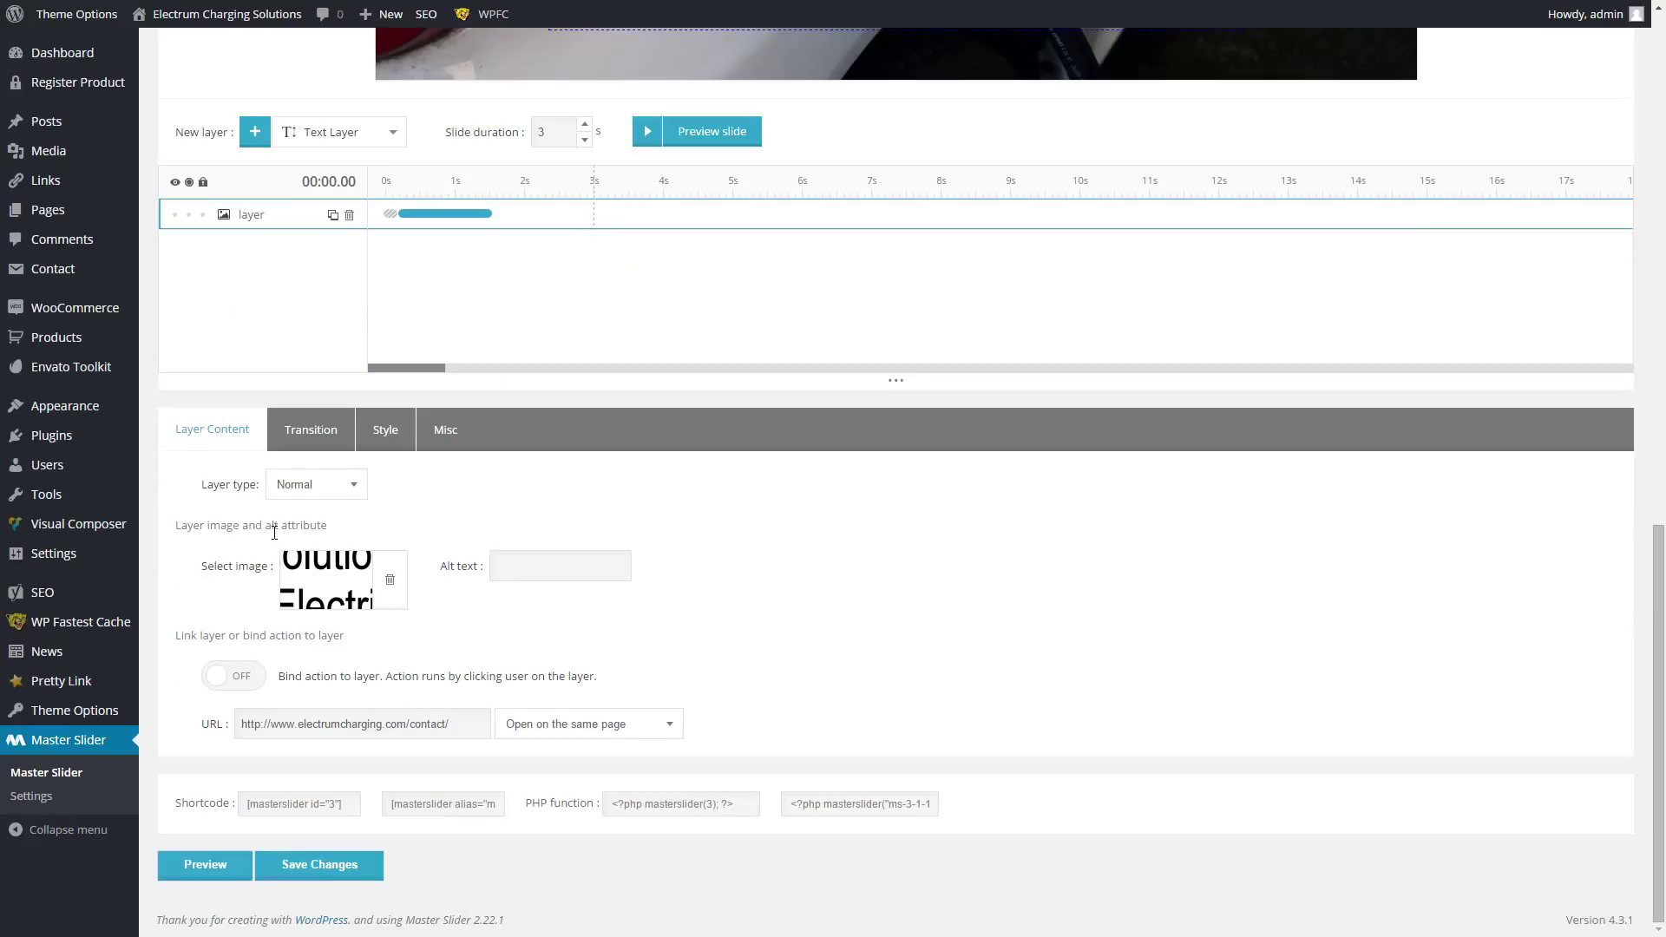
pyautogui.click(311, 428)
pyautogui.click(410, 467)
pyautogui.click(223, 476)
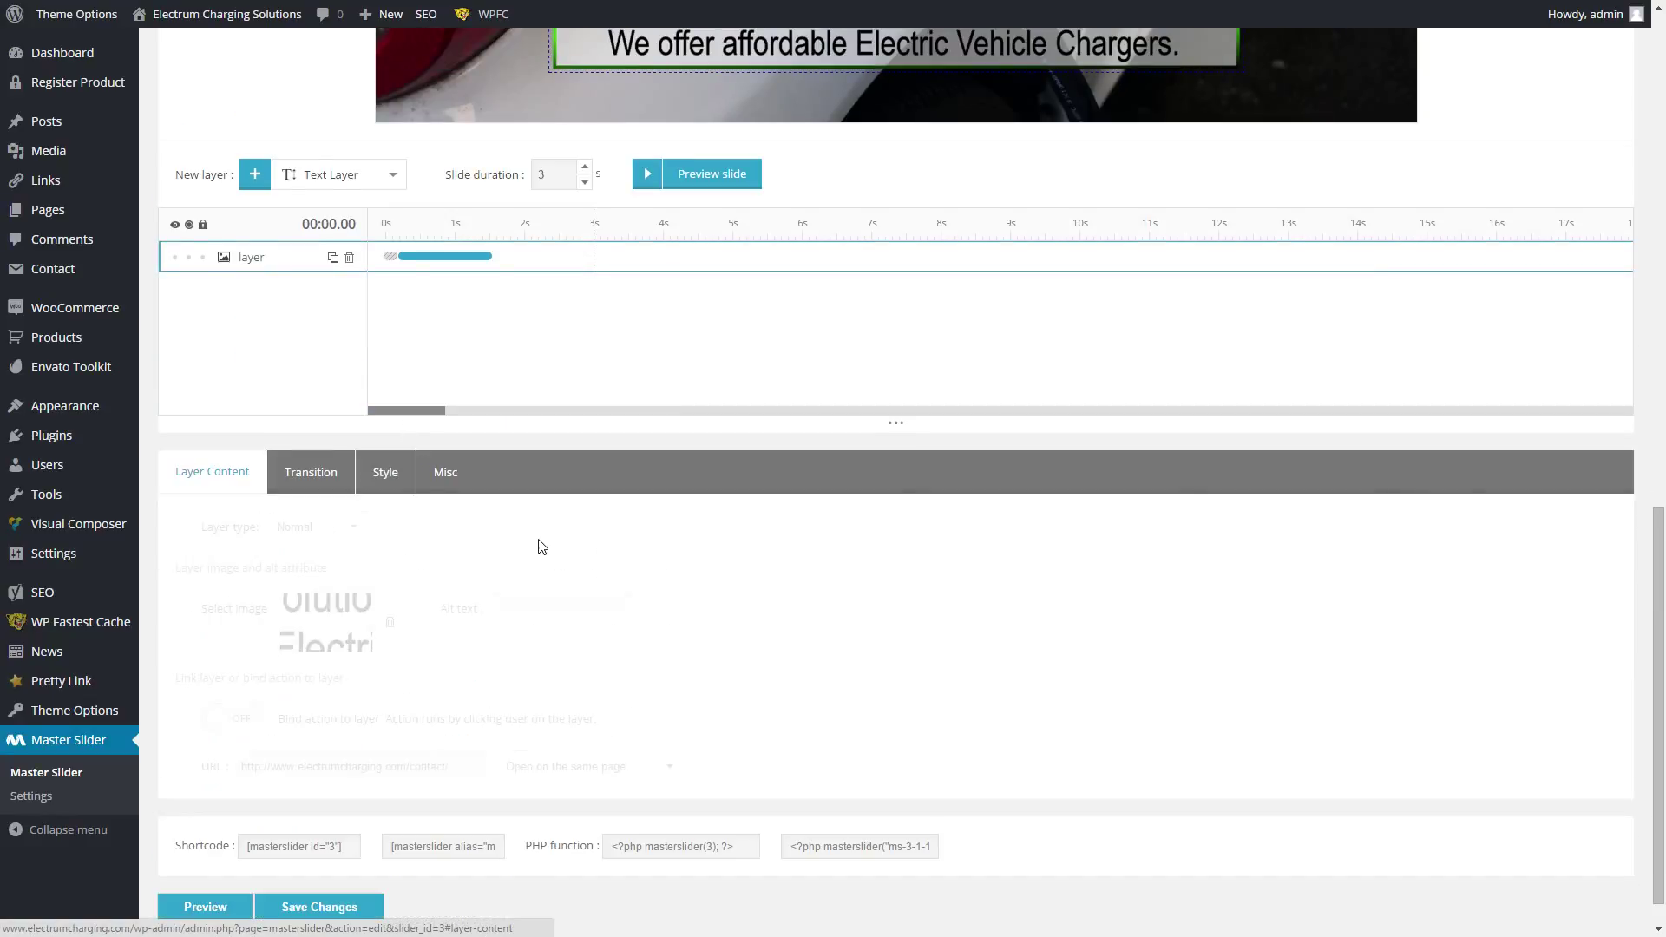
pyautogui.scroll(10, 748, 809)
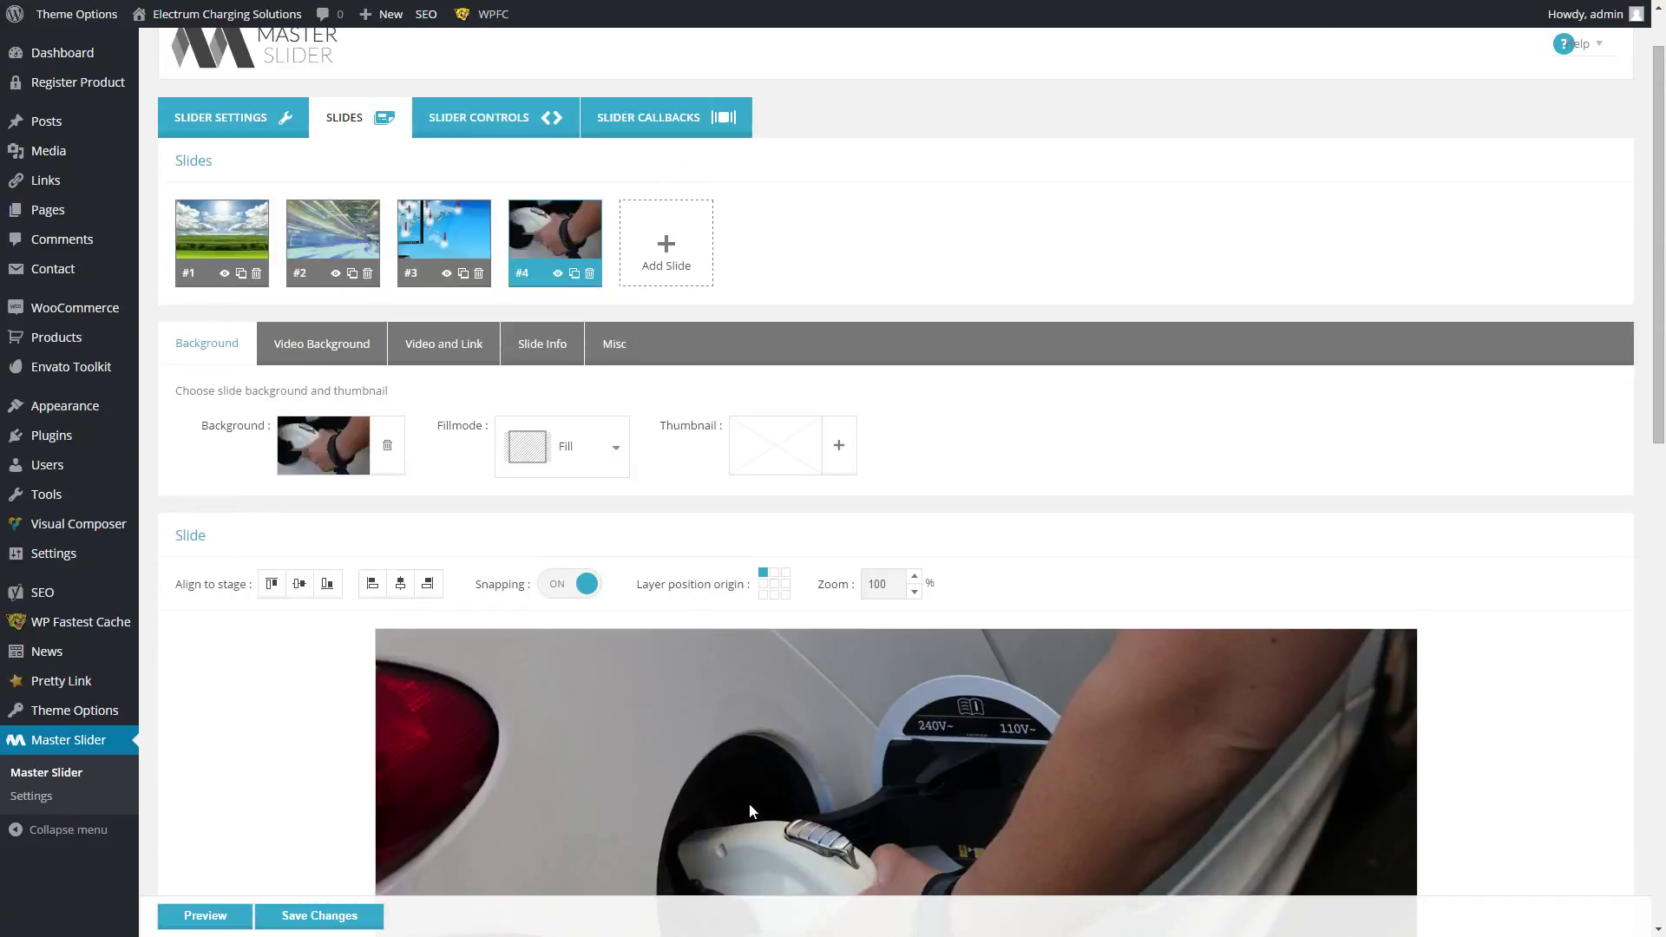
# - Review Main Slider's settings: 1200×667 px, full-width, with autoplay and loop navigation
pyautogui.click(218, 127)
pyautogui.scroll(-7, 769, 286)
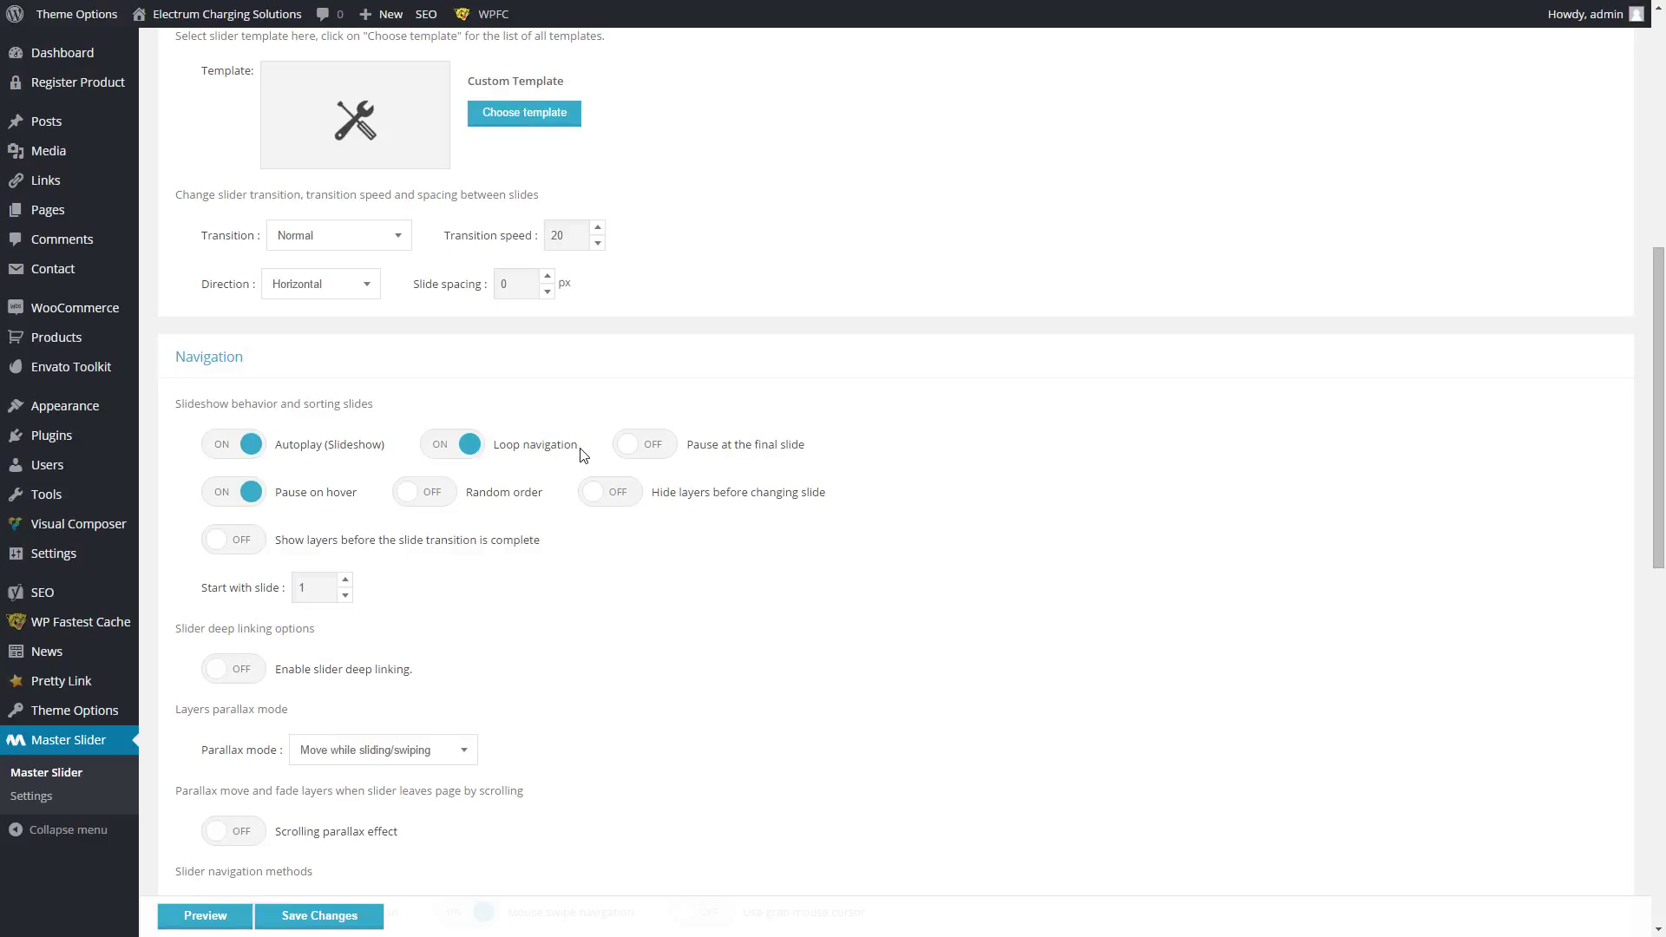
pyautogui.scroll(-4, 638, 641)
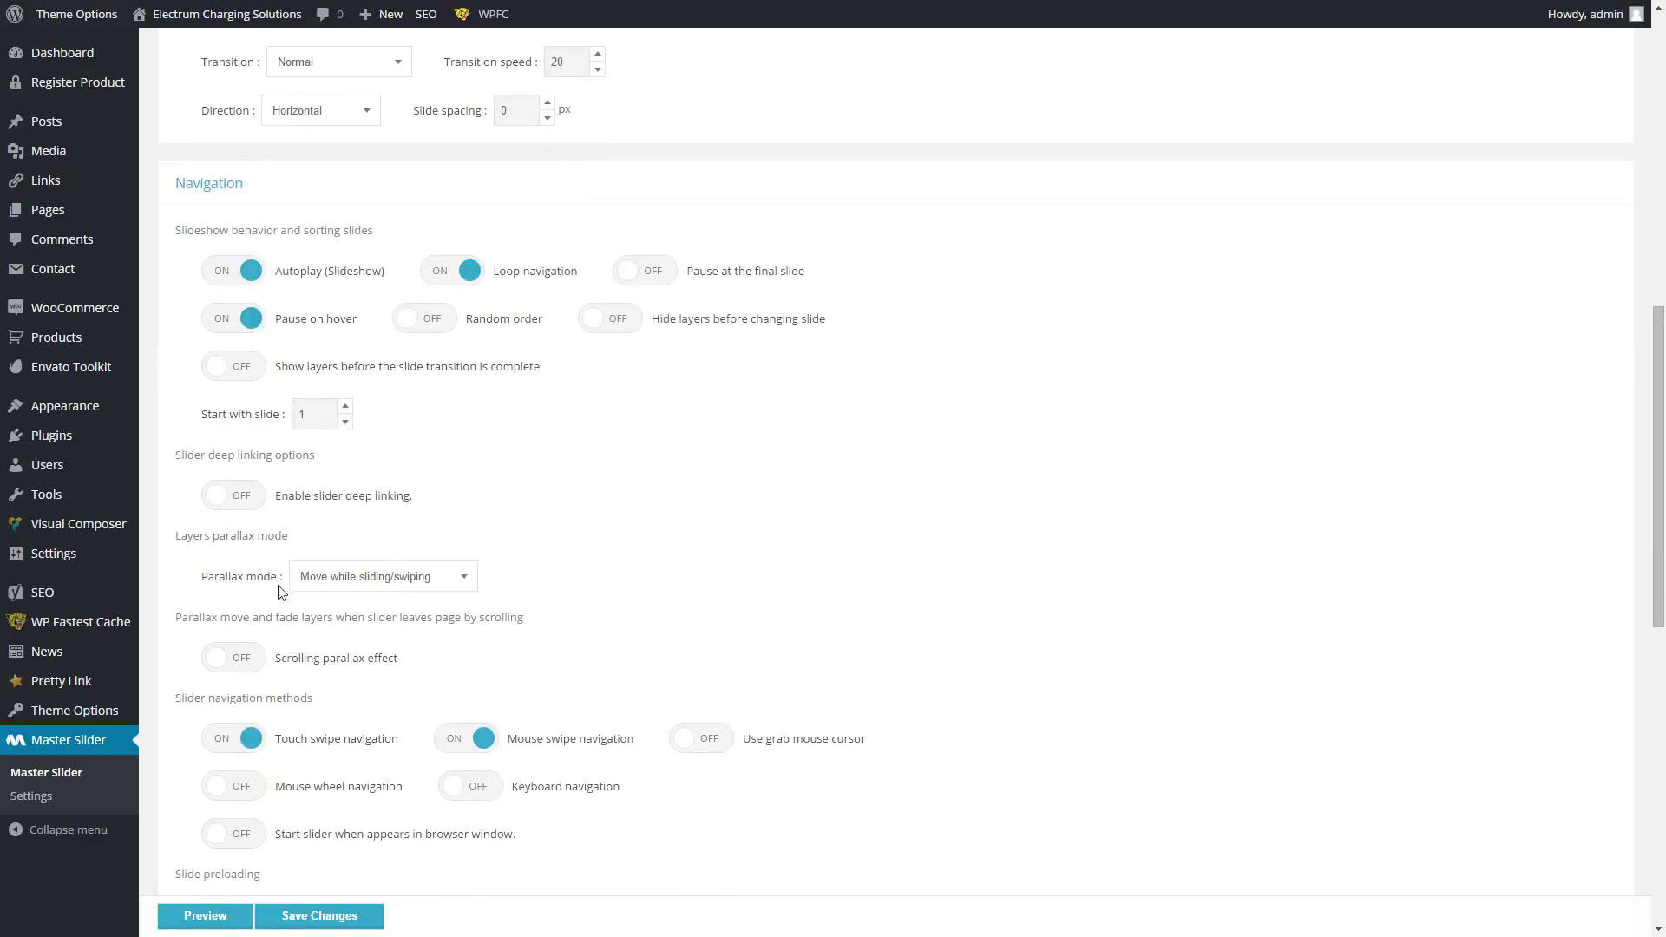
pyautogui.scroll(11, 407, 755)
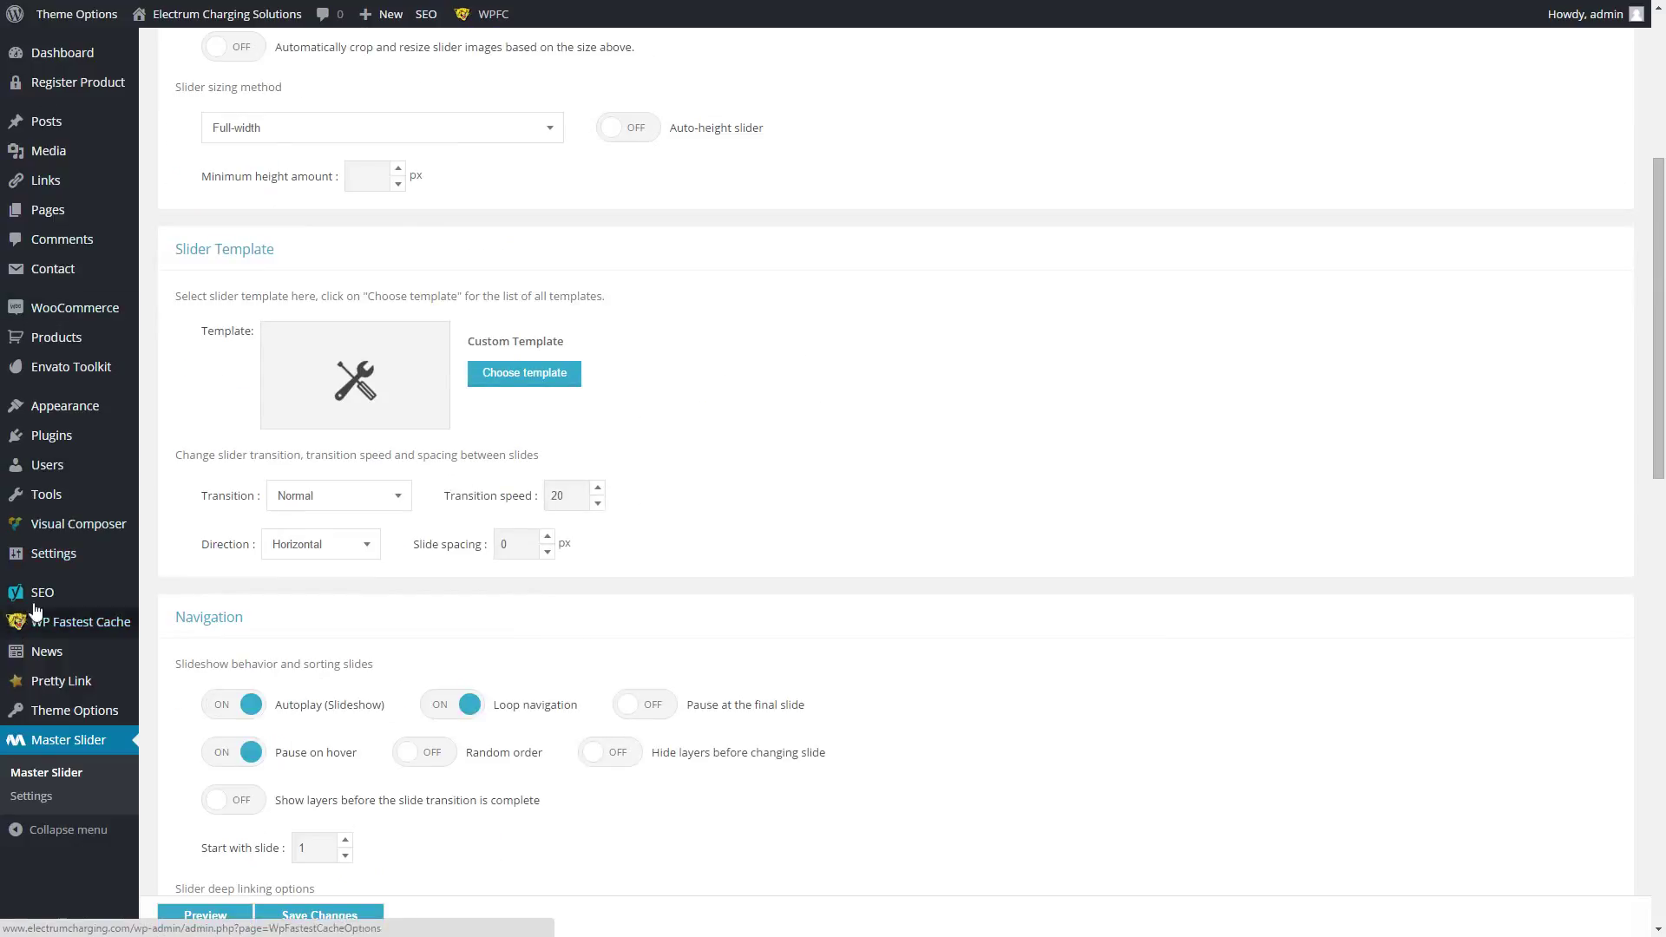
pyautogui.moveTo(70, 527)
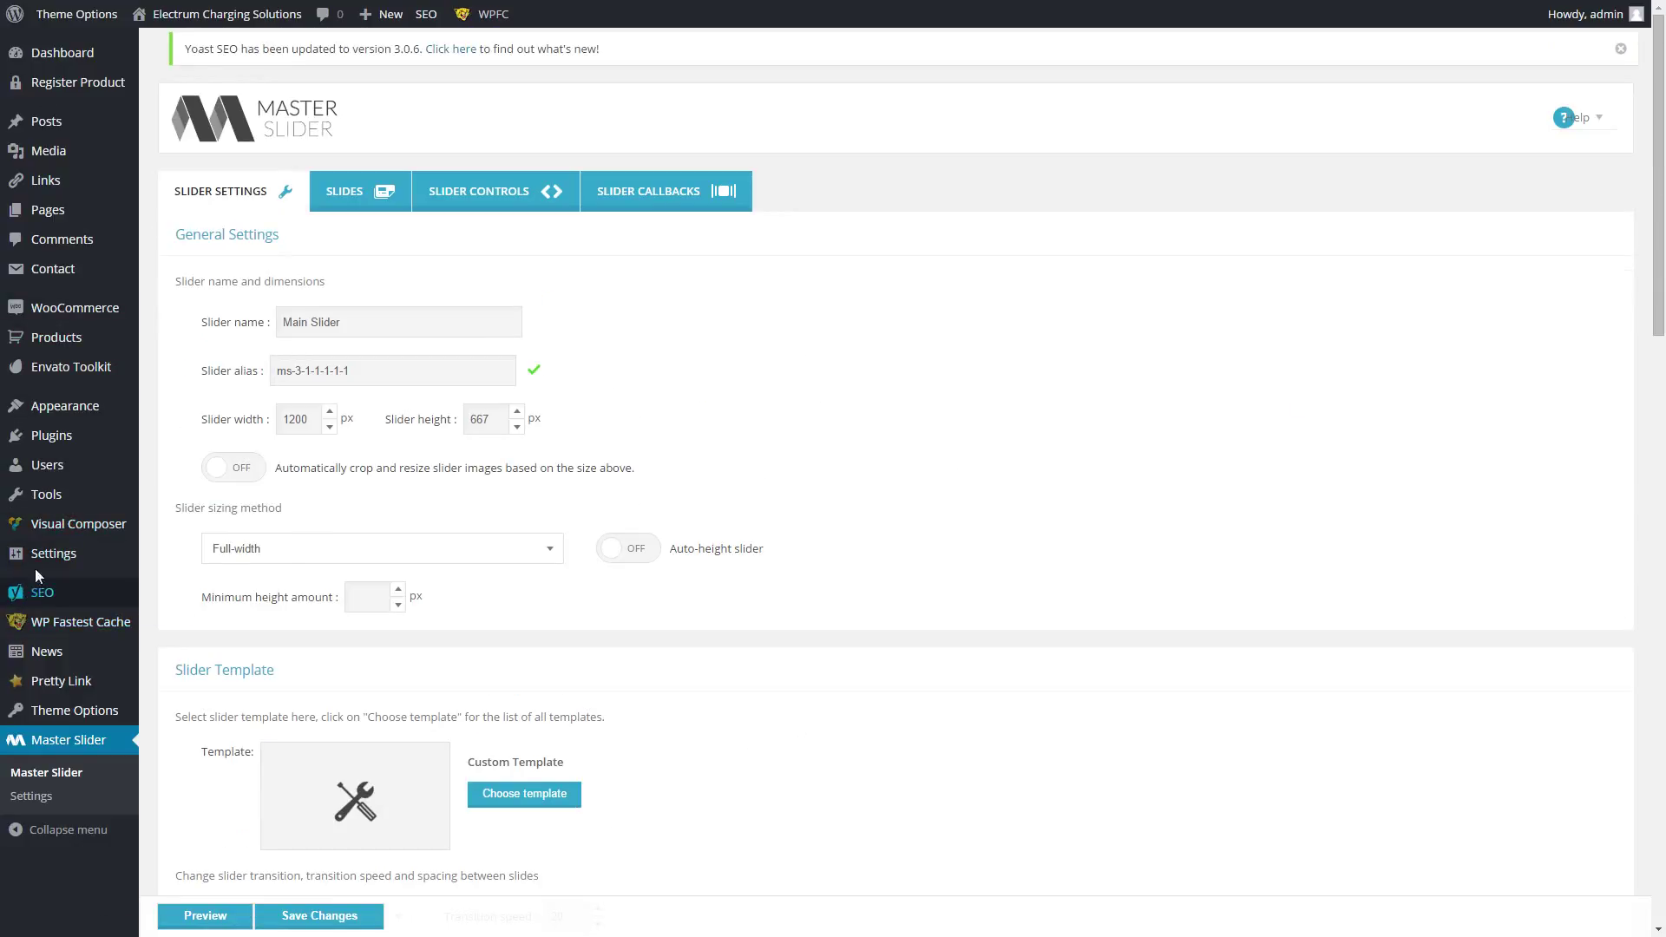
pyautogui.moveTo(65, 406)
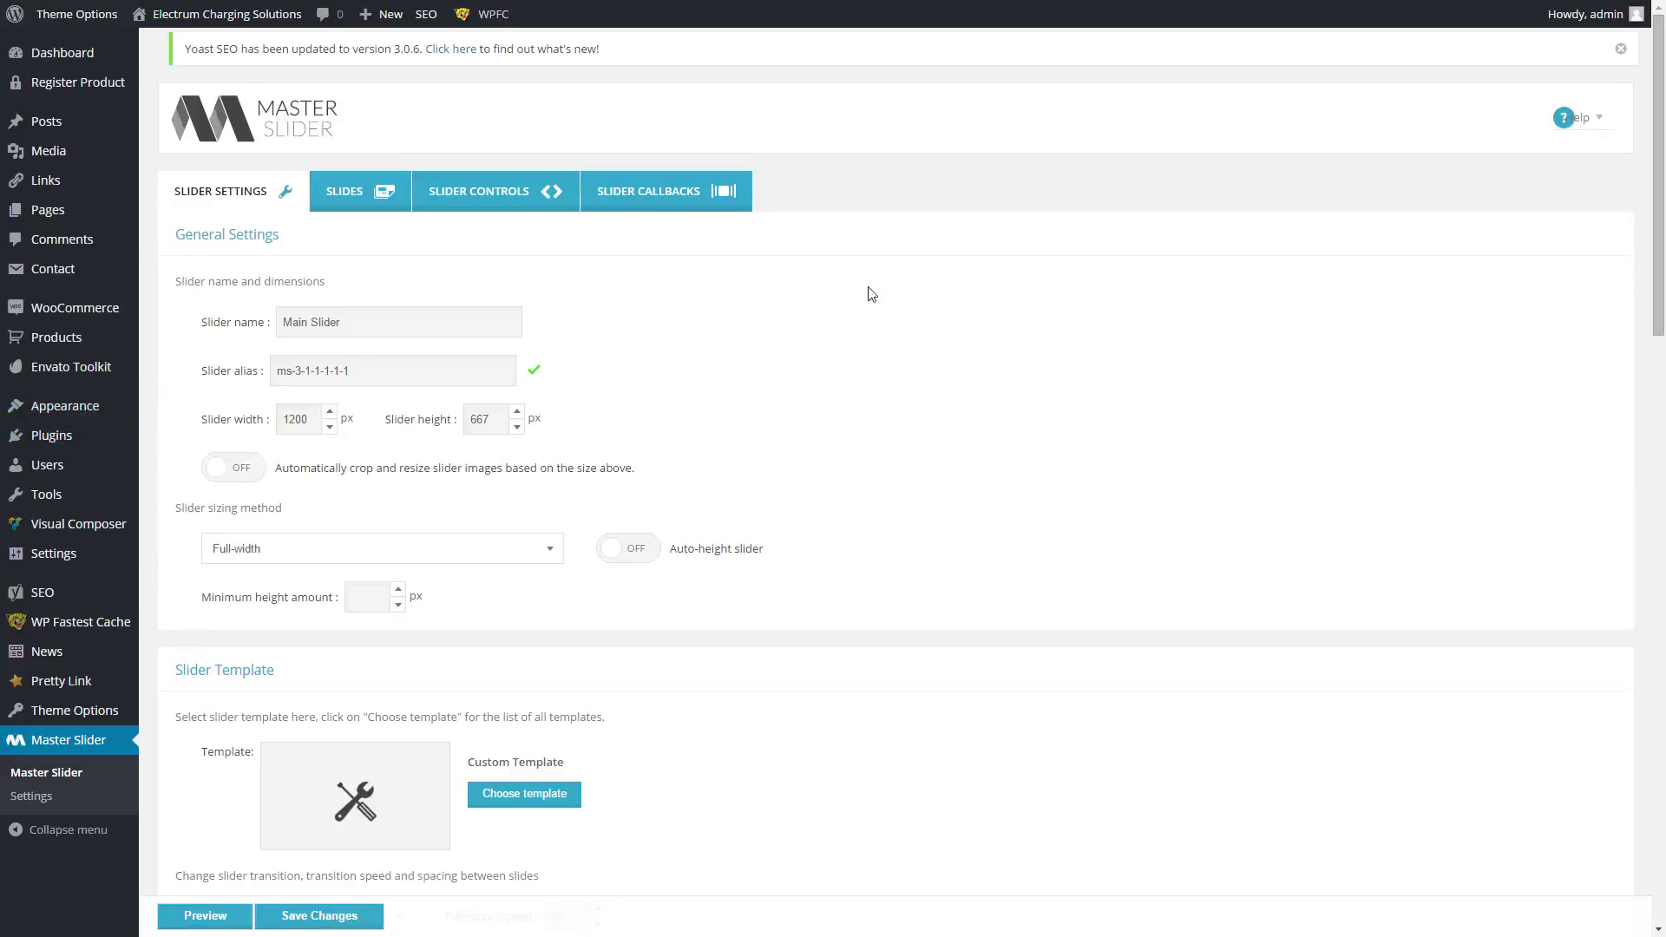